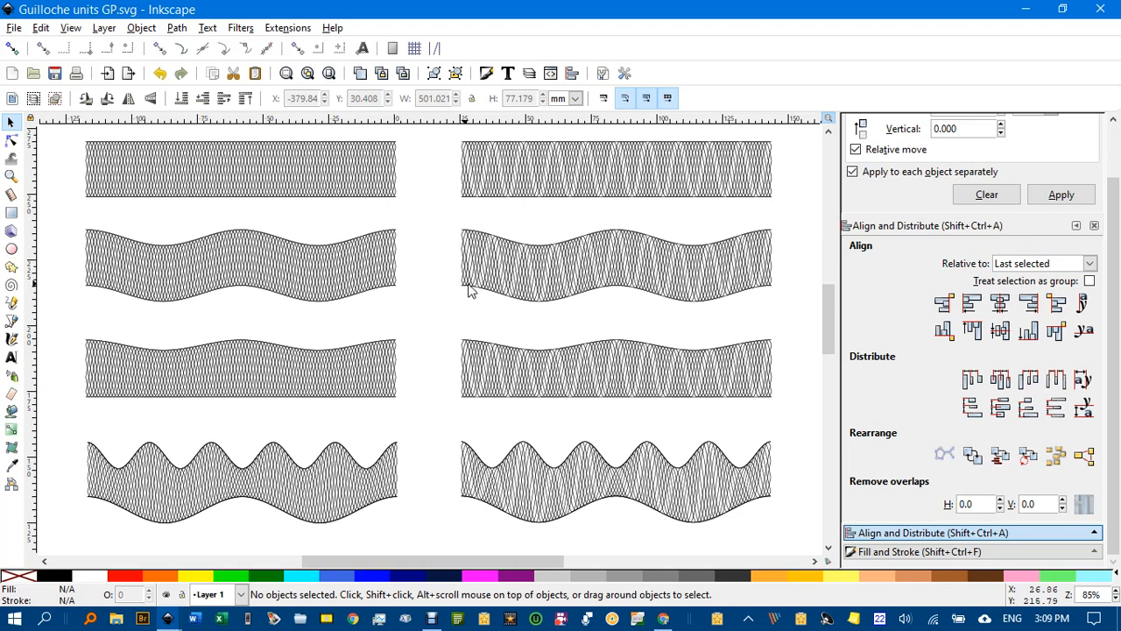
Examine the finished guilloche bands and rosettes together with the guide lines and single waves they are built from.
scroll(612, 321, down, 5)
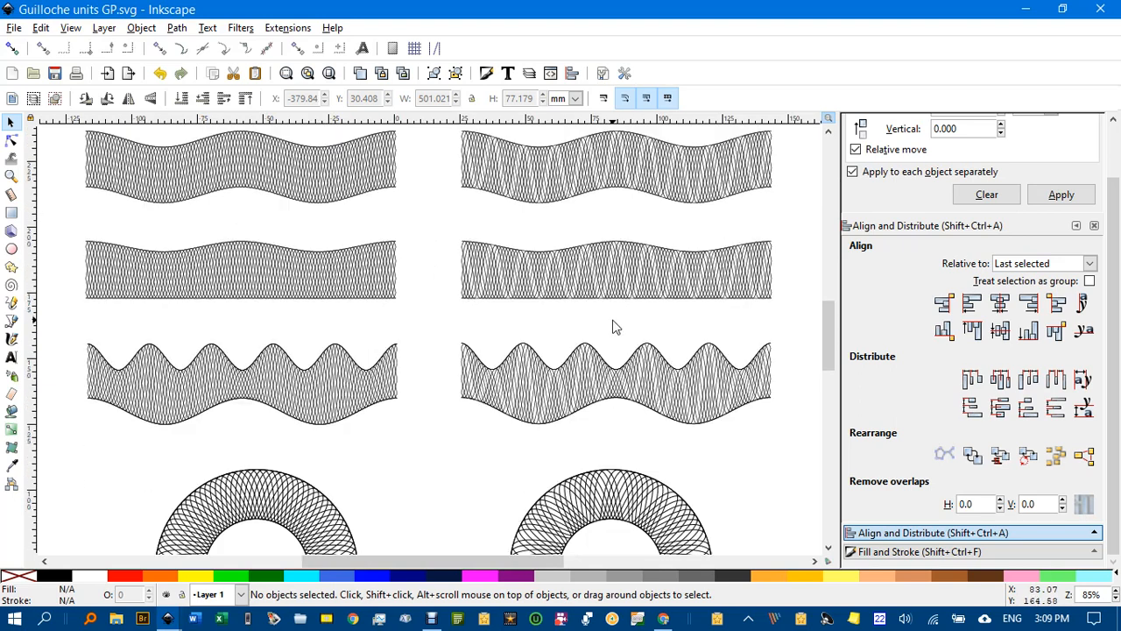
scroll(616, 330, down, 3)
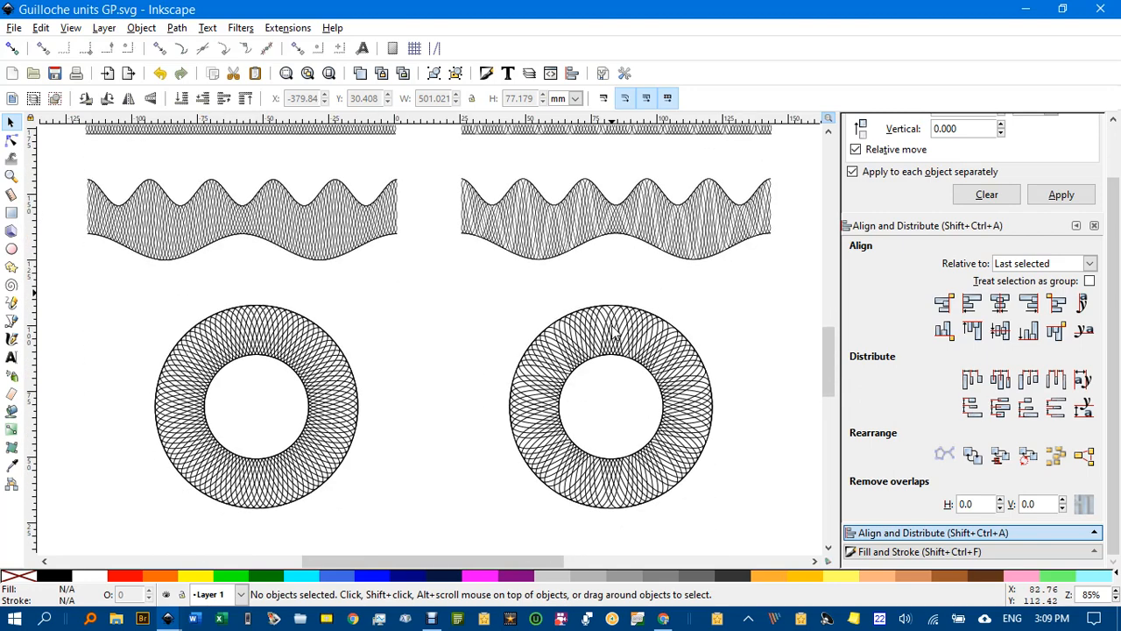
scroll(624, 337, up, 8)
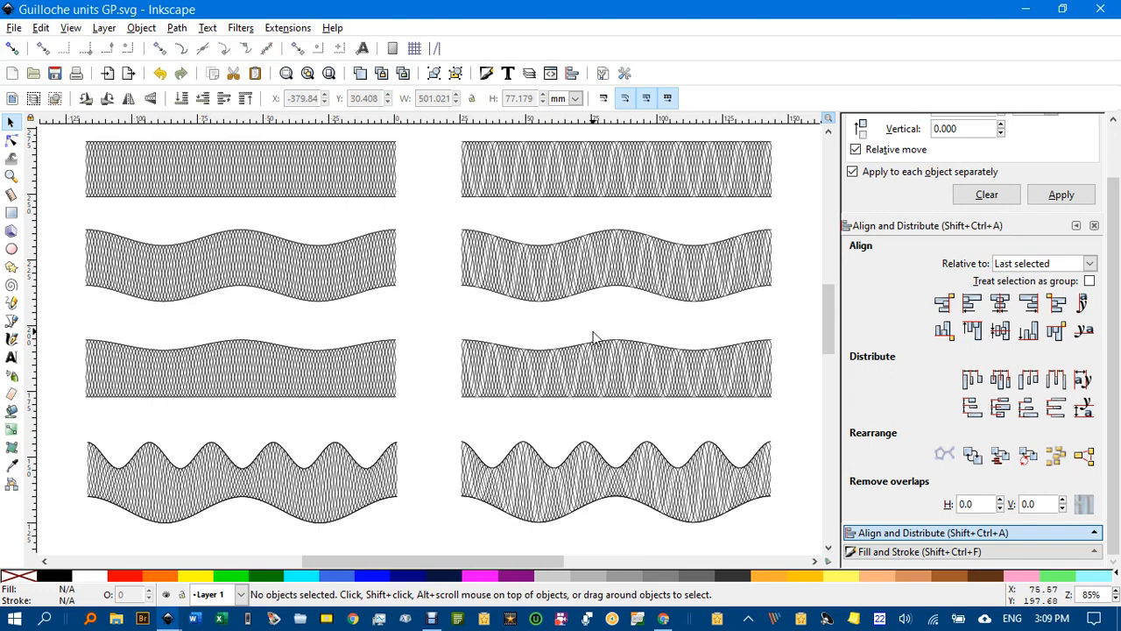
key(ctrl)
scroll(593, 338, down, 2)
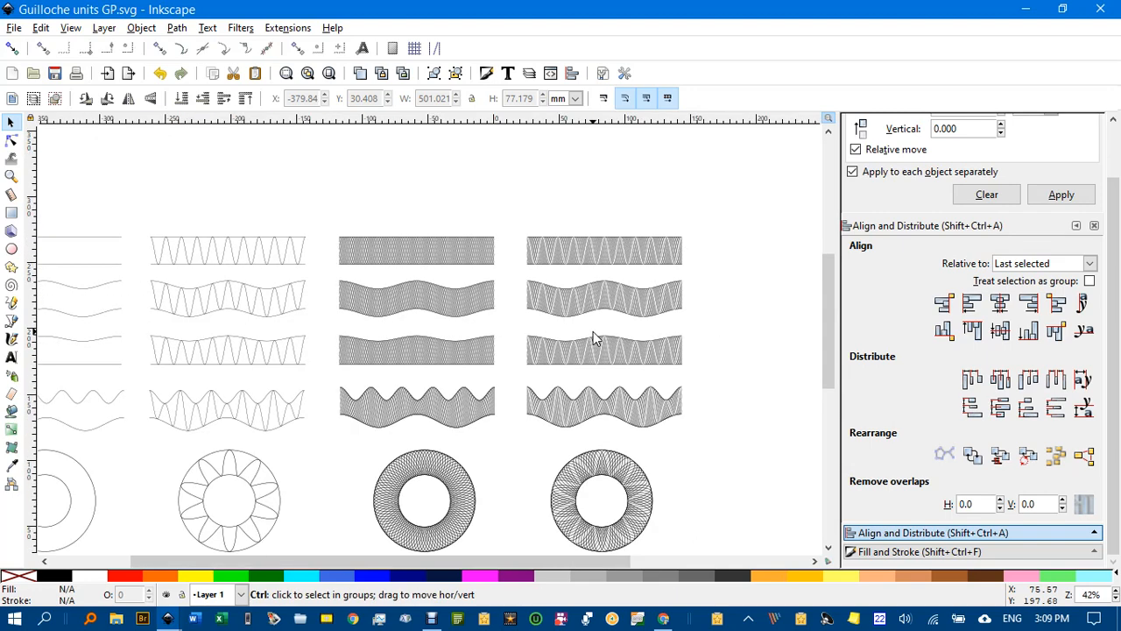
scroll(593, 337, down, 1)
drag(592, 333, 633, 267)
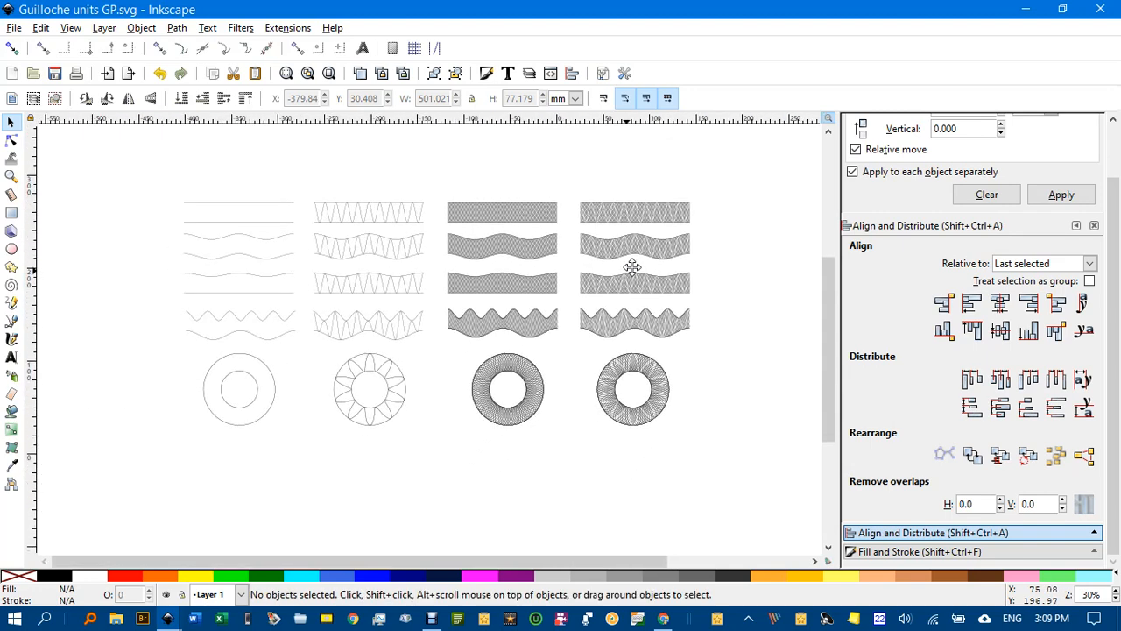
scroll(637, 279, up, 1)
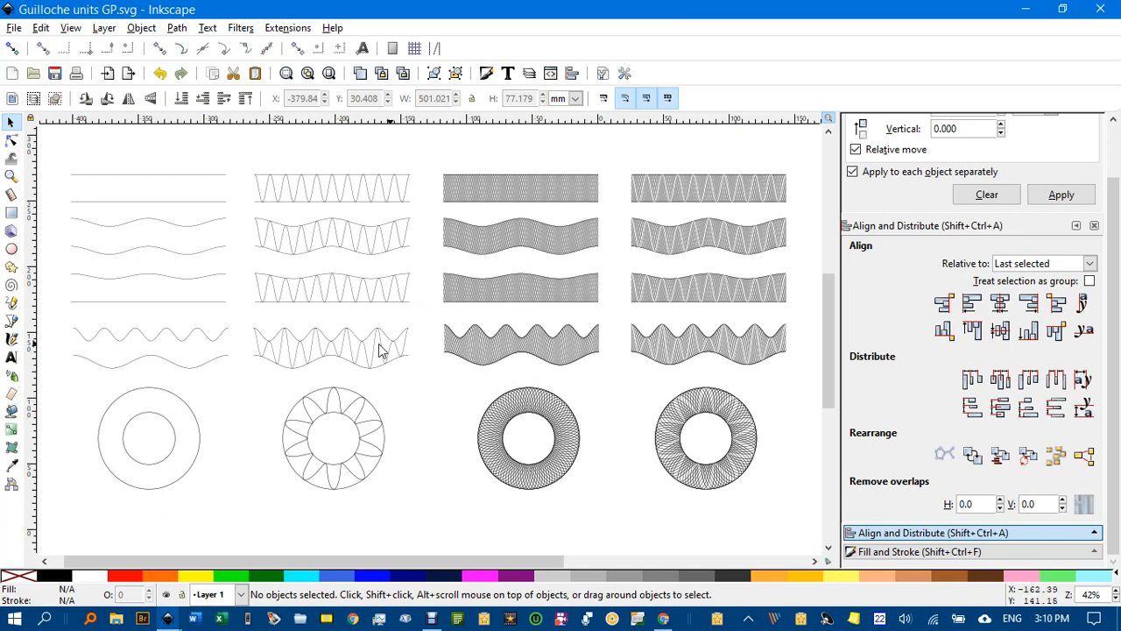
Create a new blank document from the default template.
click(13, 29)
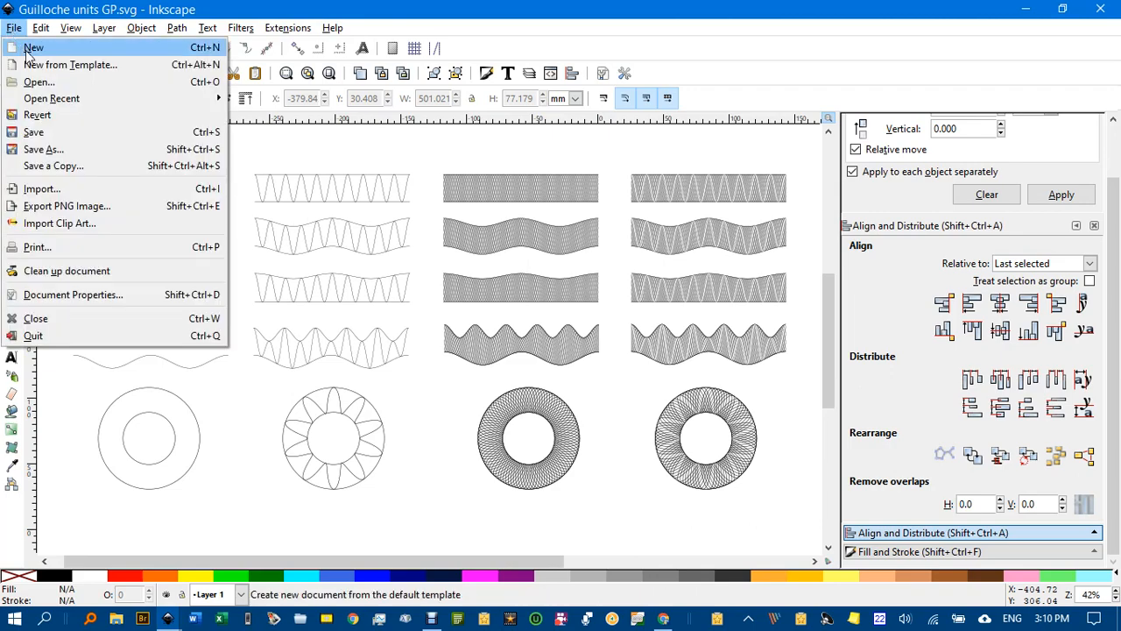
click(40, 52)
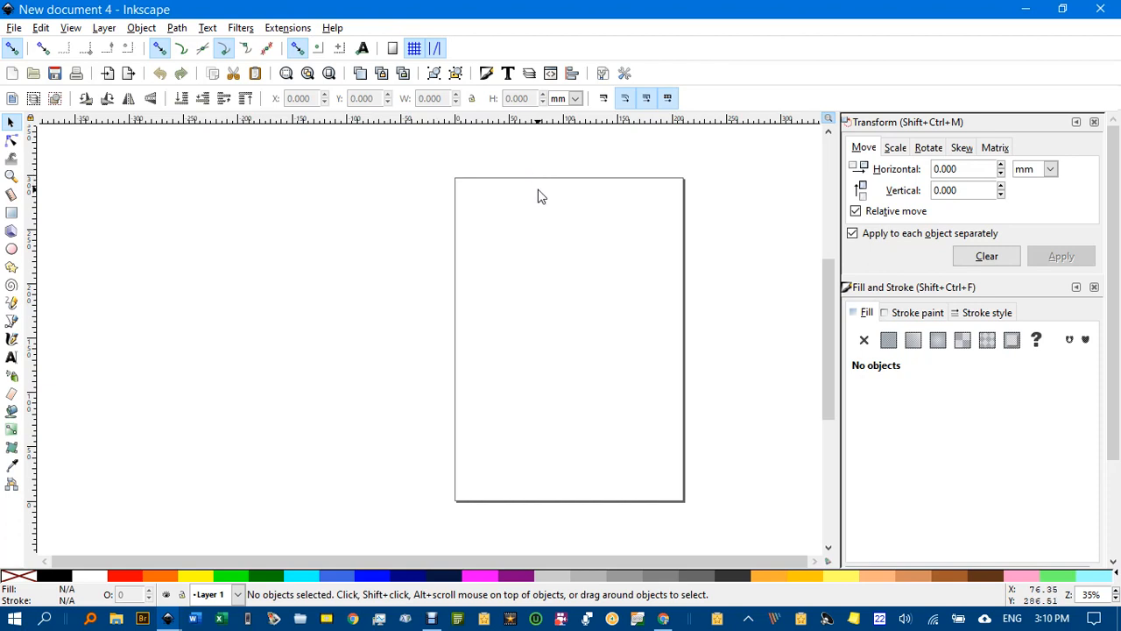
key(1)
drag(580, 210, 310, 295)
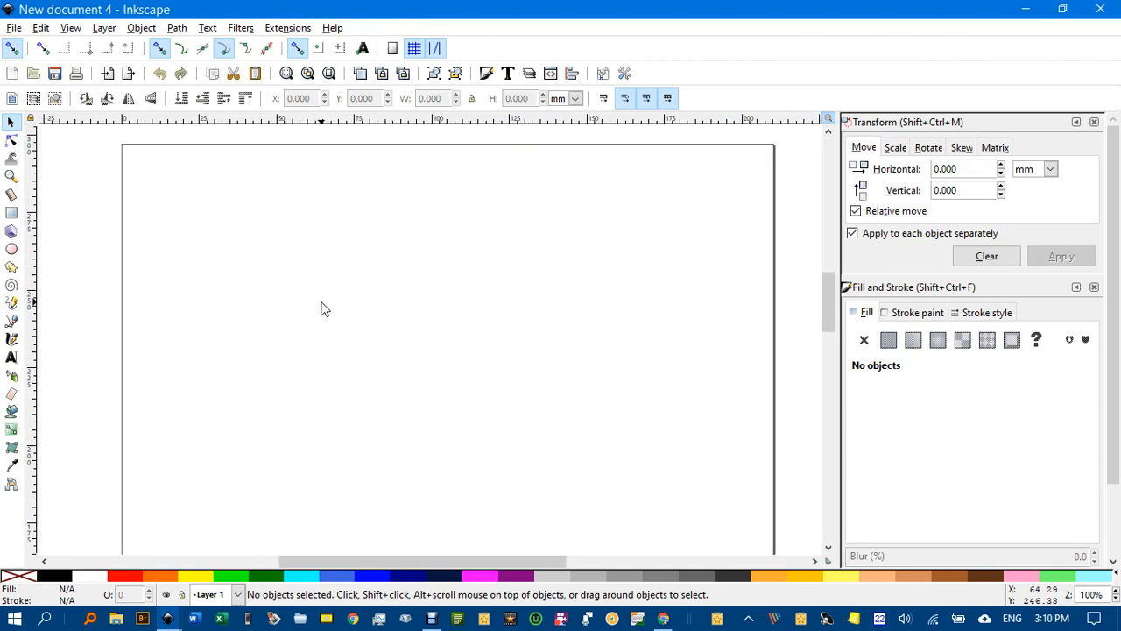
scroll(325, 331, up, 1)
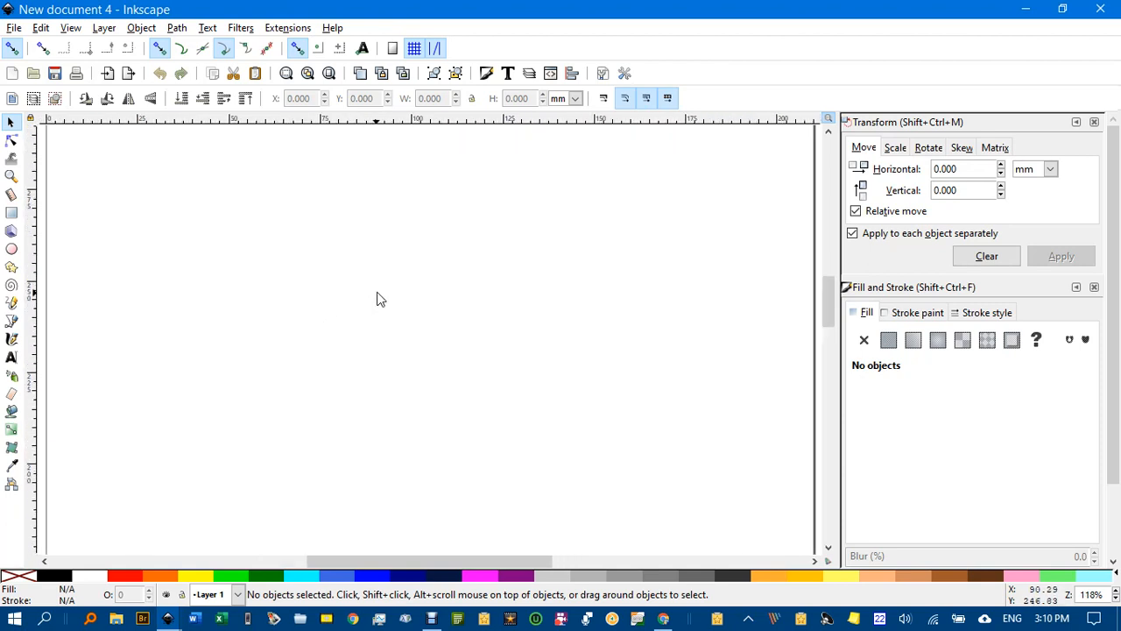
drag(376, 300, 375, 330)
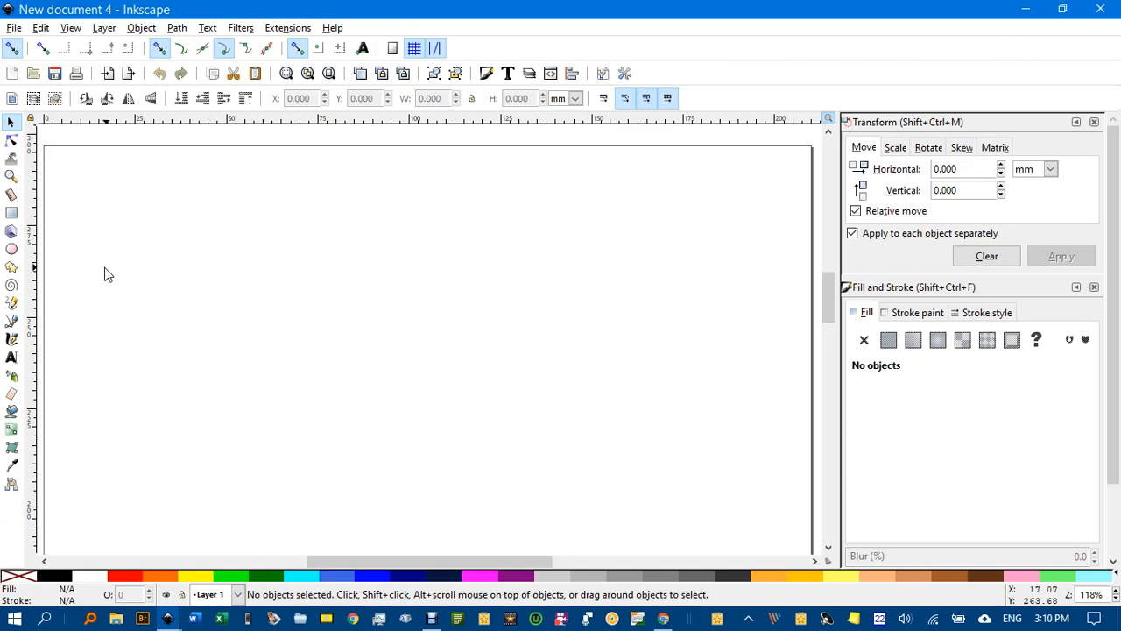
Draw a straight horizontal line about 184 mm long across the upper part of the page.
click(12, 322)
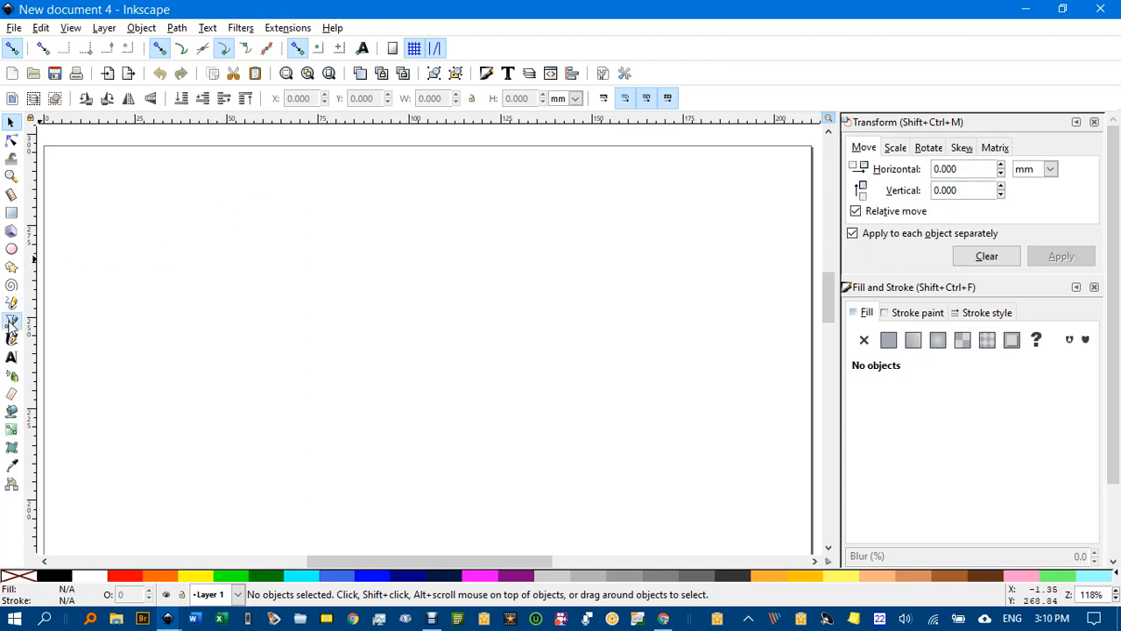
click(86, 228)
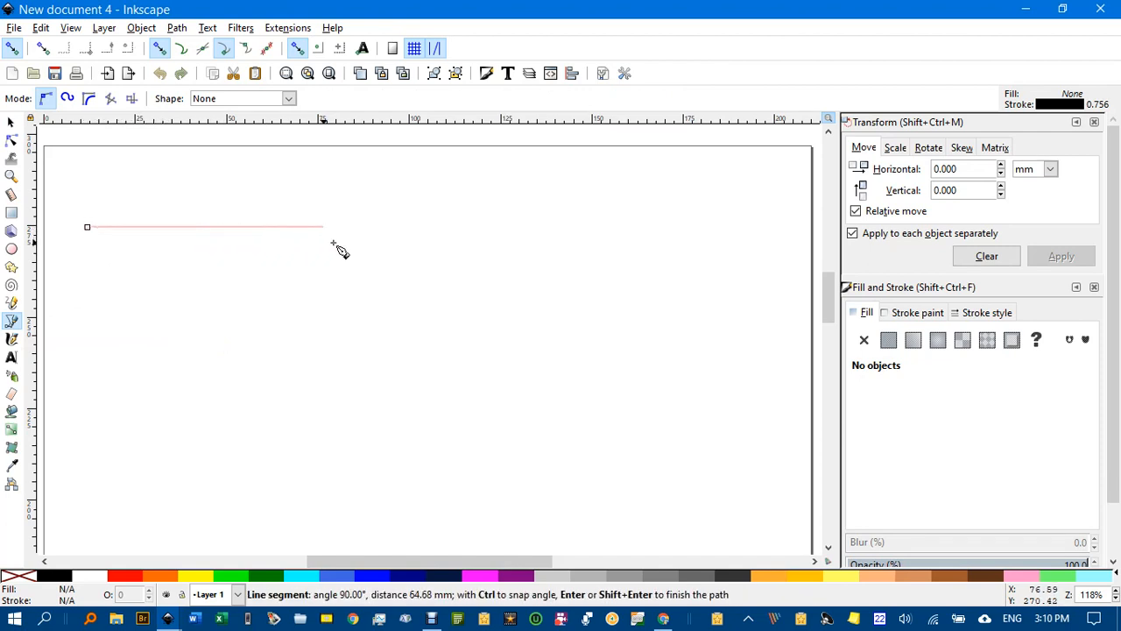
click(759, 228)
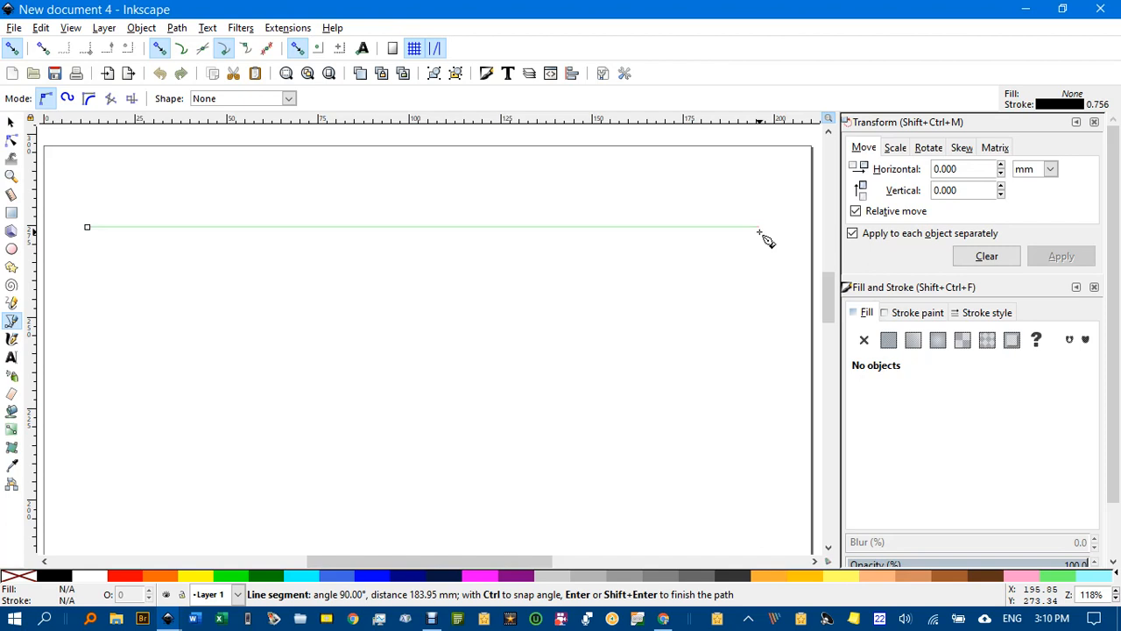
right_click(759, 232)
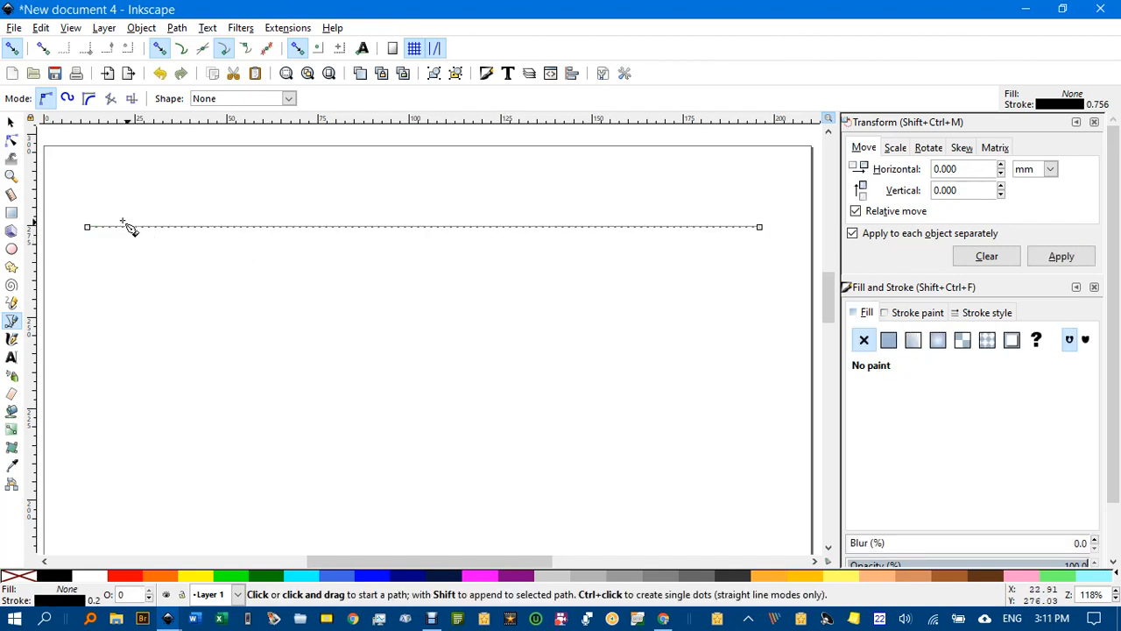
Duplicate the horizontal line and place the copy about 19 mm straight below the original.
click(10, 122)
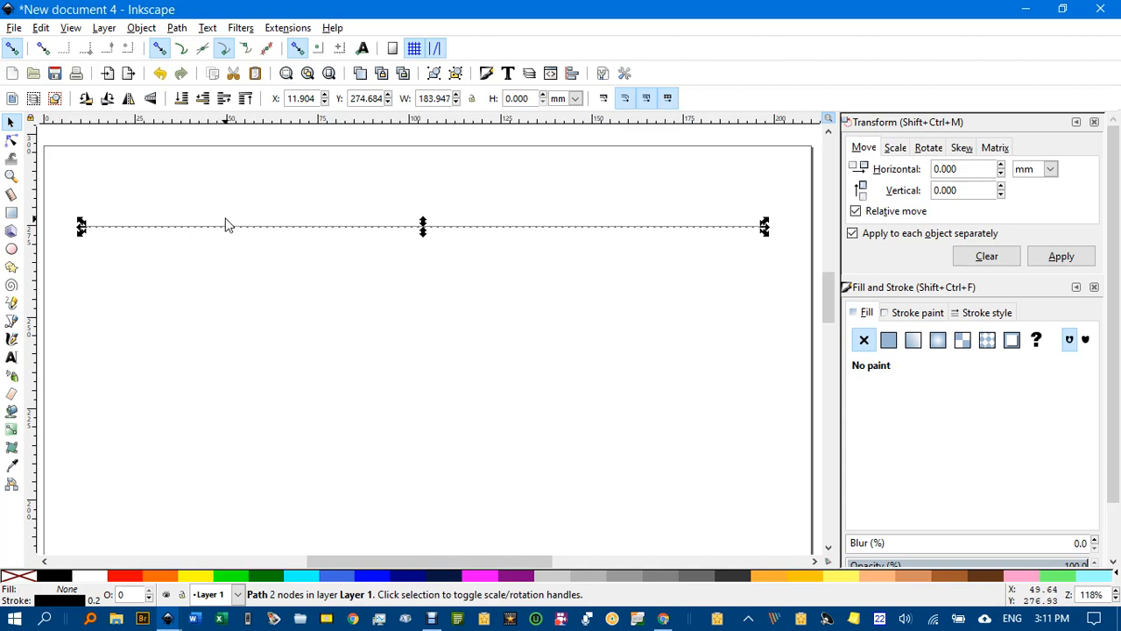
key(ctrl)
drag(228, 223, 240, 304)
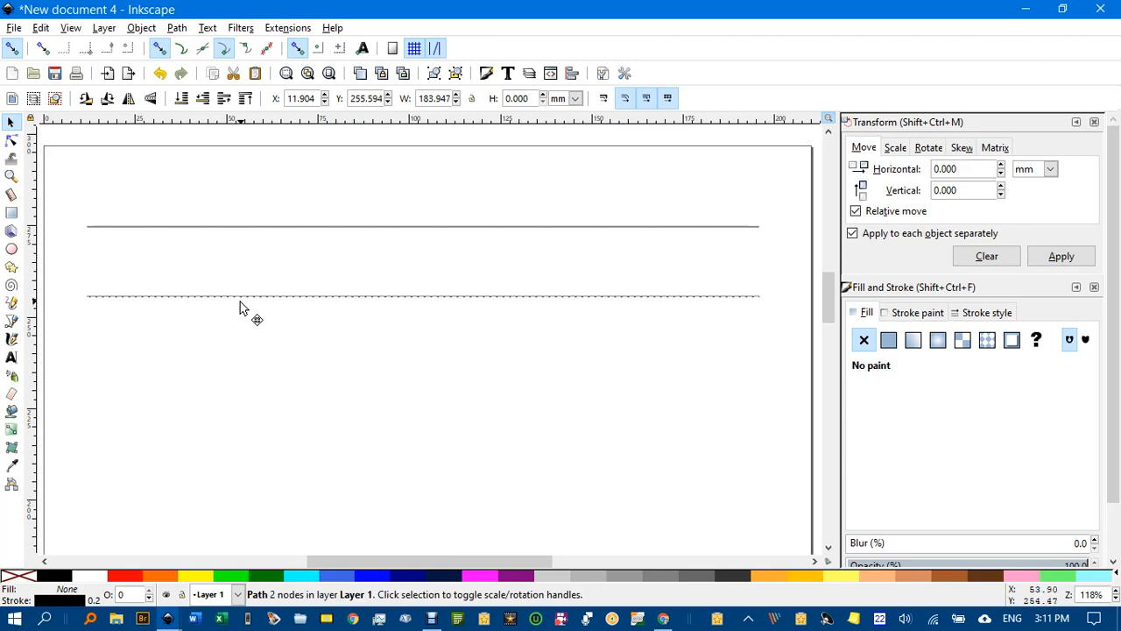
Select both lines, open the Guilloche Pattern extension for them and set the phase offset to 0.
click(196, 200)
drag(69, 186, 798, 383)
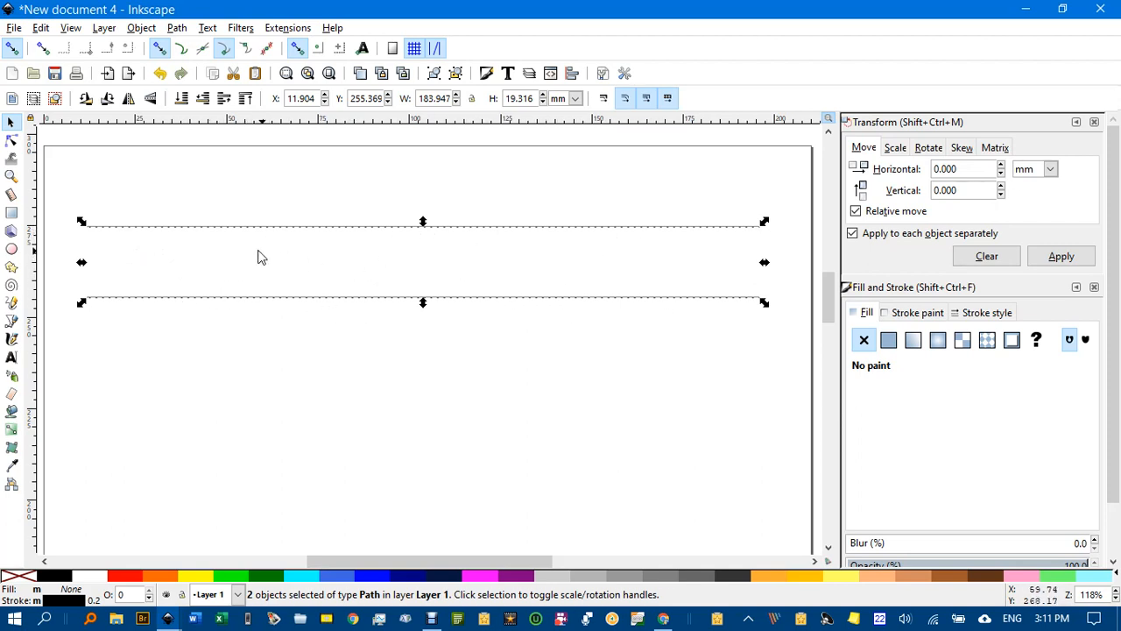
click(289, 28)
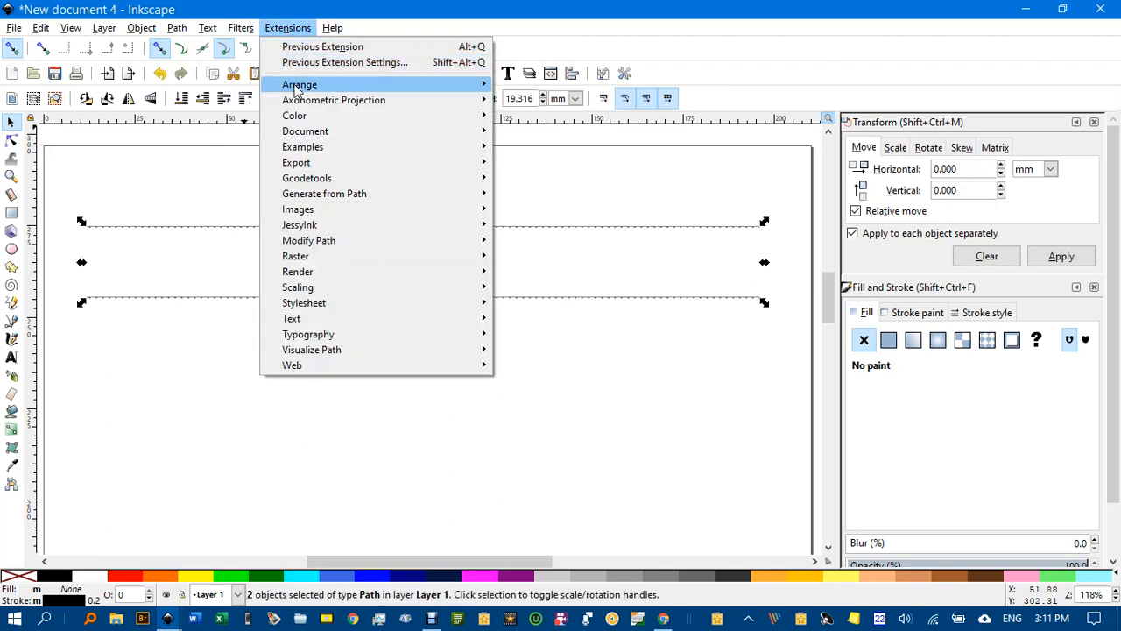
mouse_move(320, 149)
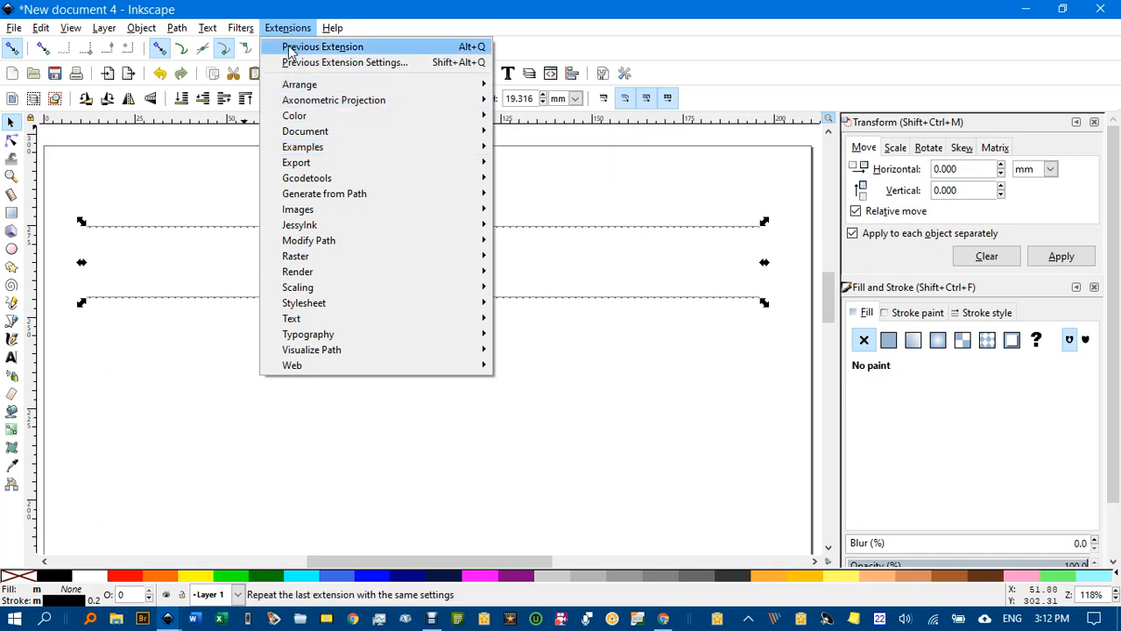
mouse_move(333, 151)
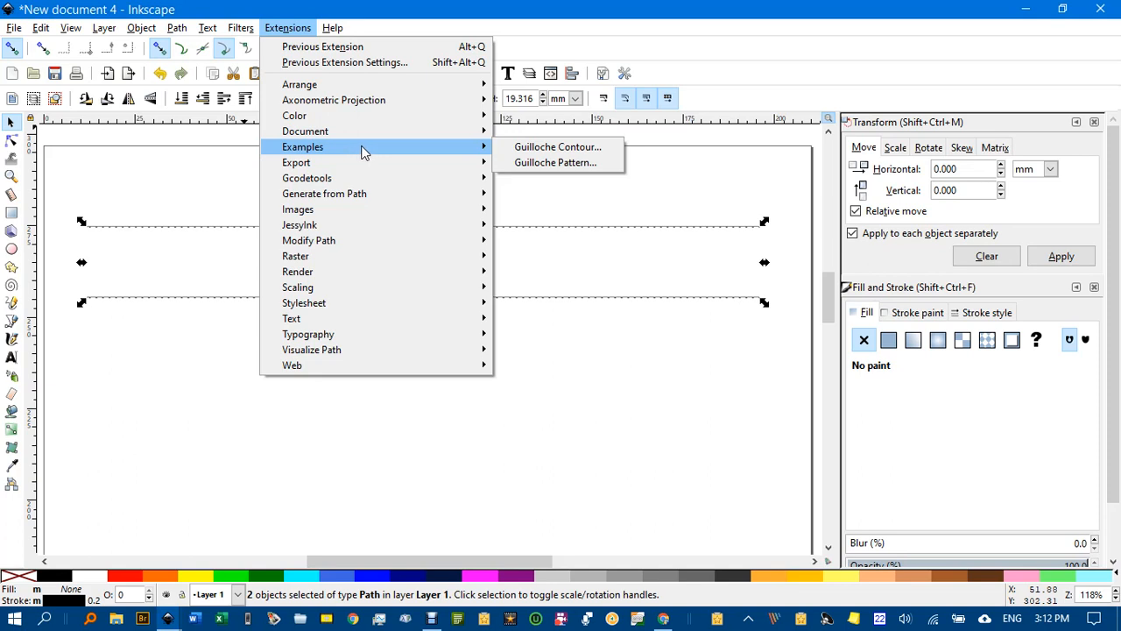
click(535, 170)
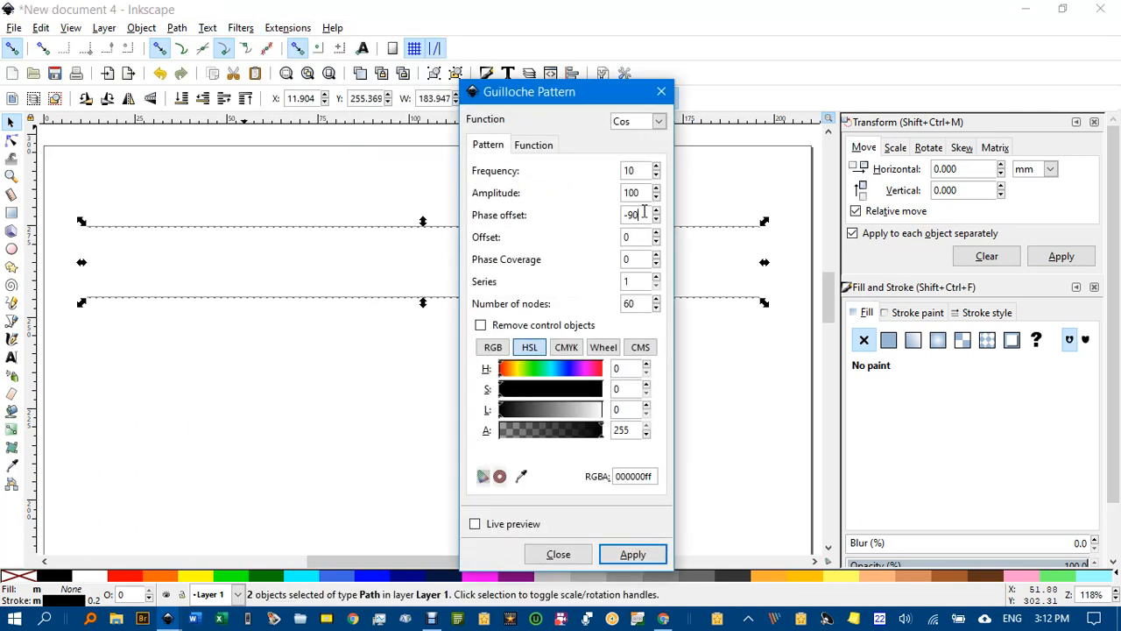
drag(644, 213, 618, 214)
text(0)
Look through the available functions, keep Cos, and generate the first wave between the two lines.
click(659, 123)
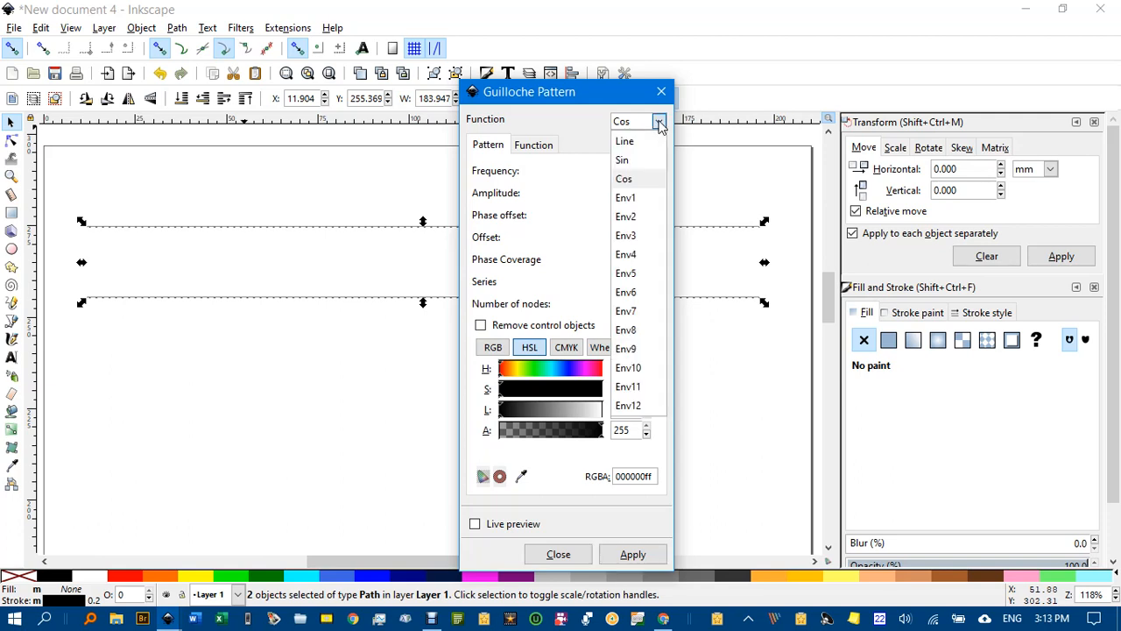
click(579, 118)
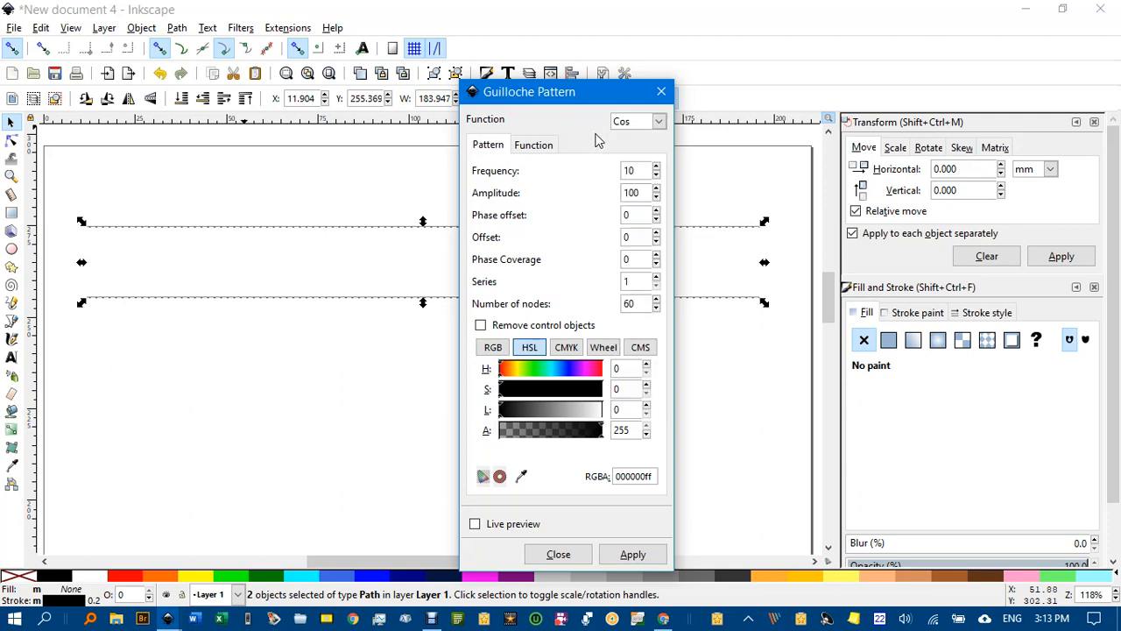
click(658, 122)
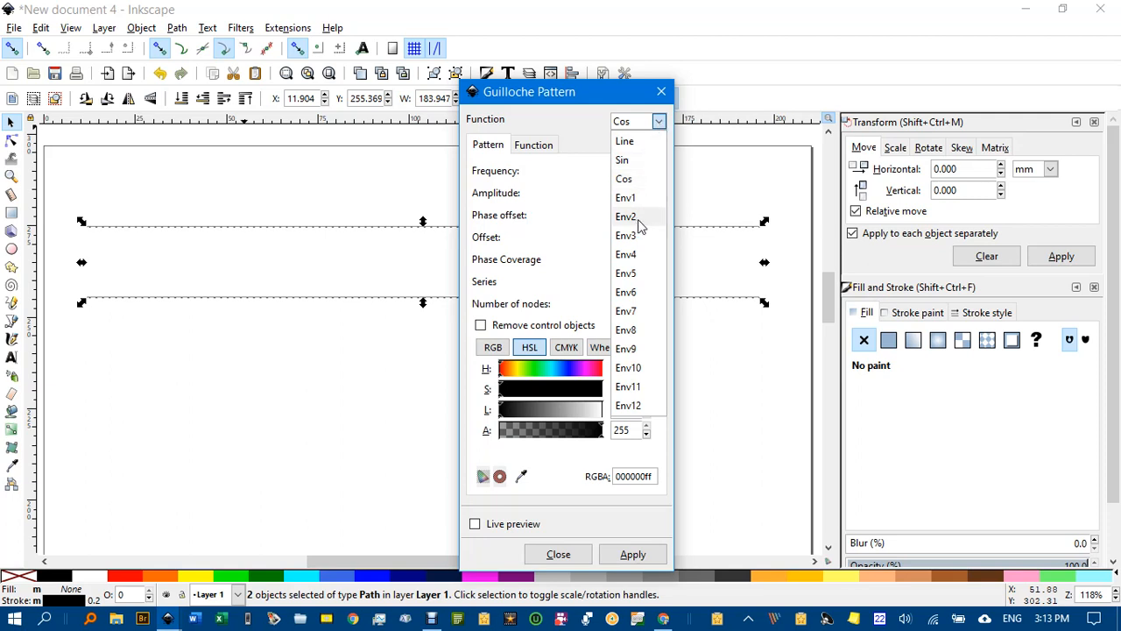
click(588, 125)
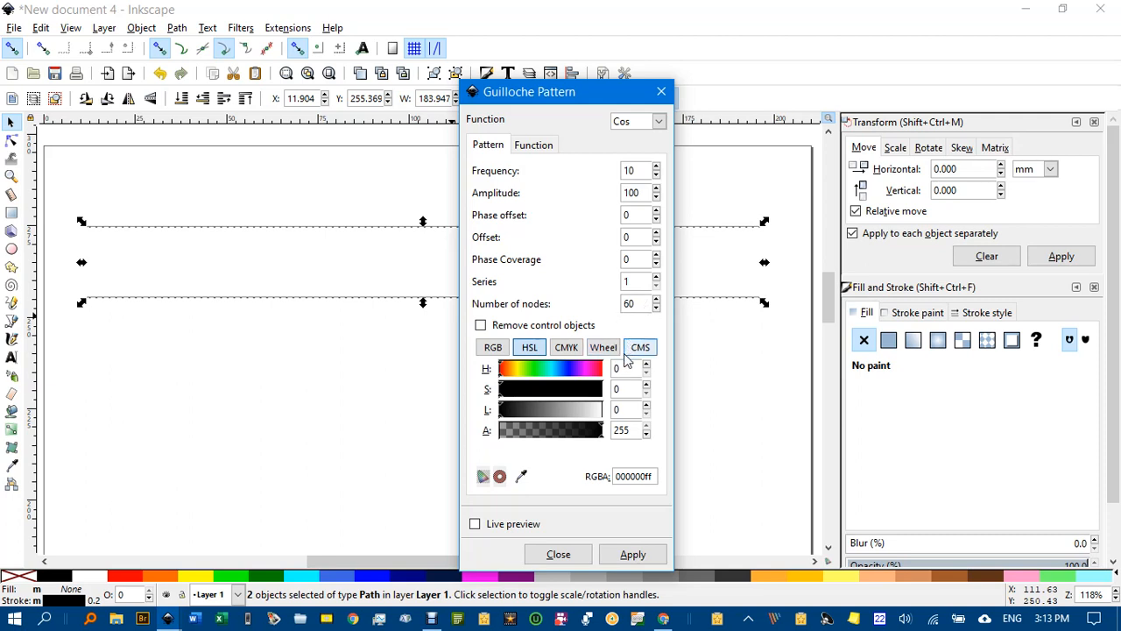
click(631, 557)
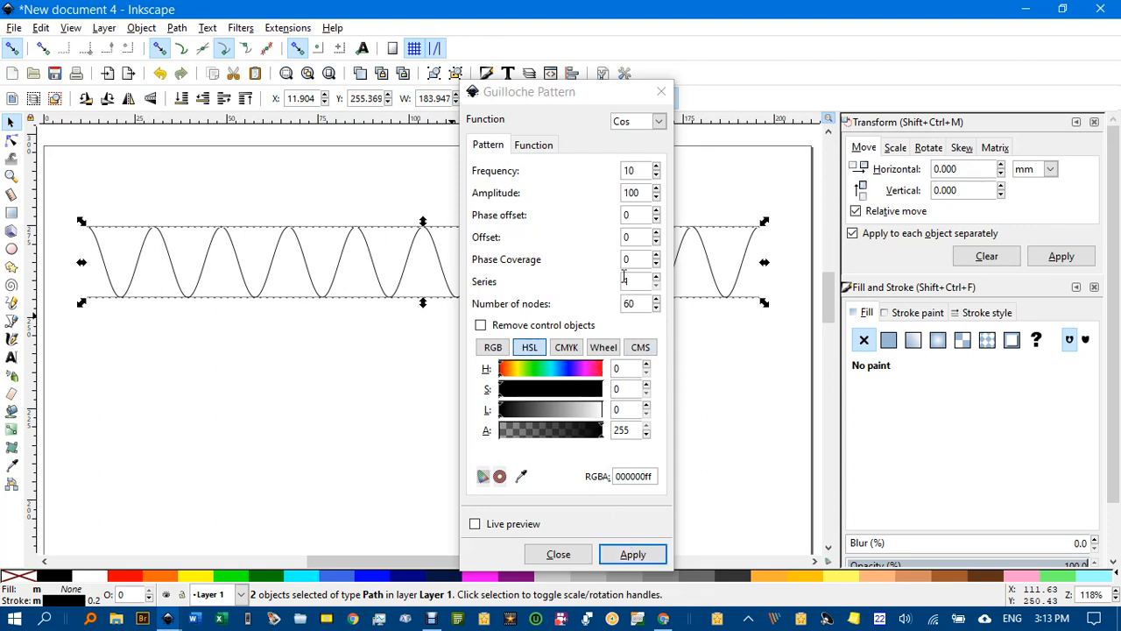
Generate three more waves between the lines with phase offsets of -10, -20 and -30.
click(627, 215)
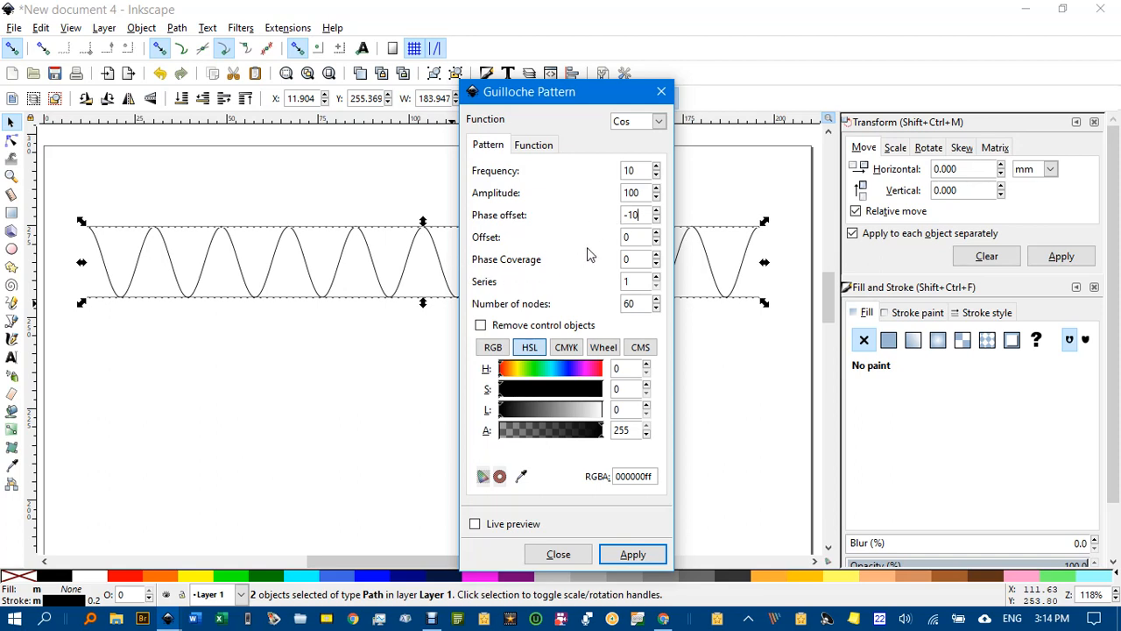
click(635, 556)
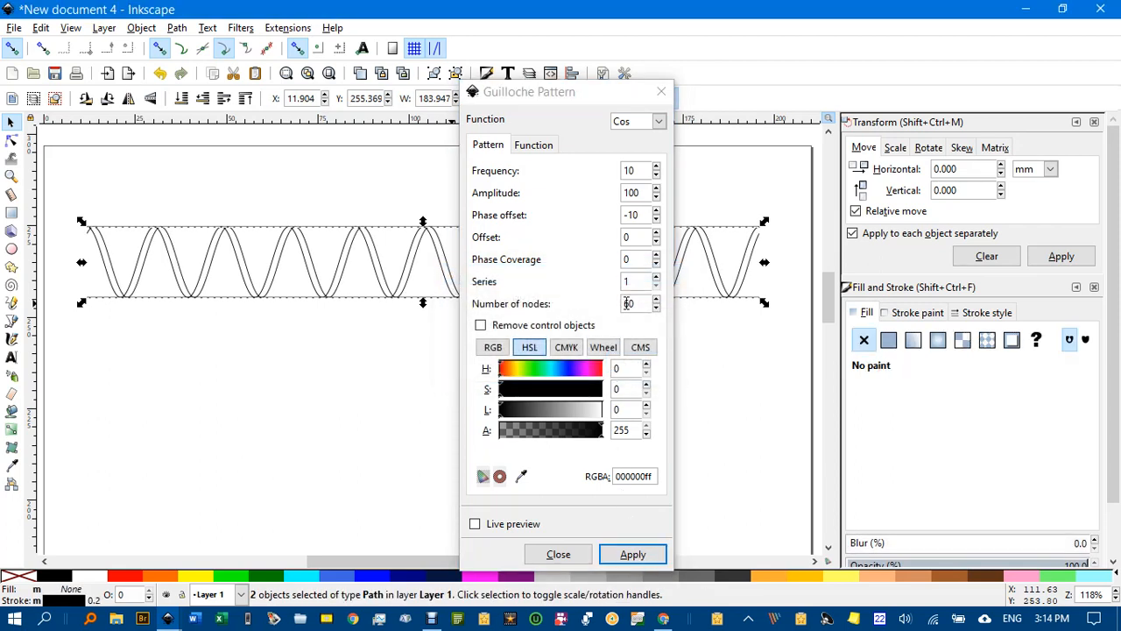
click(649, 218)
drag(636, 216, 617, 215)
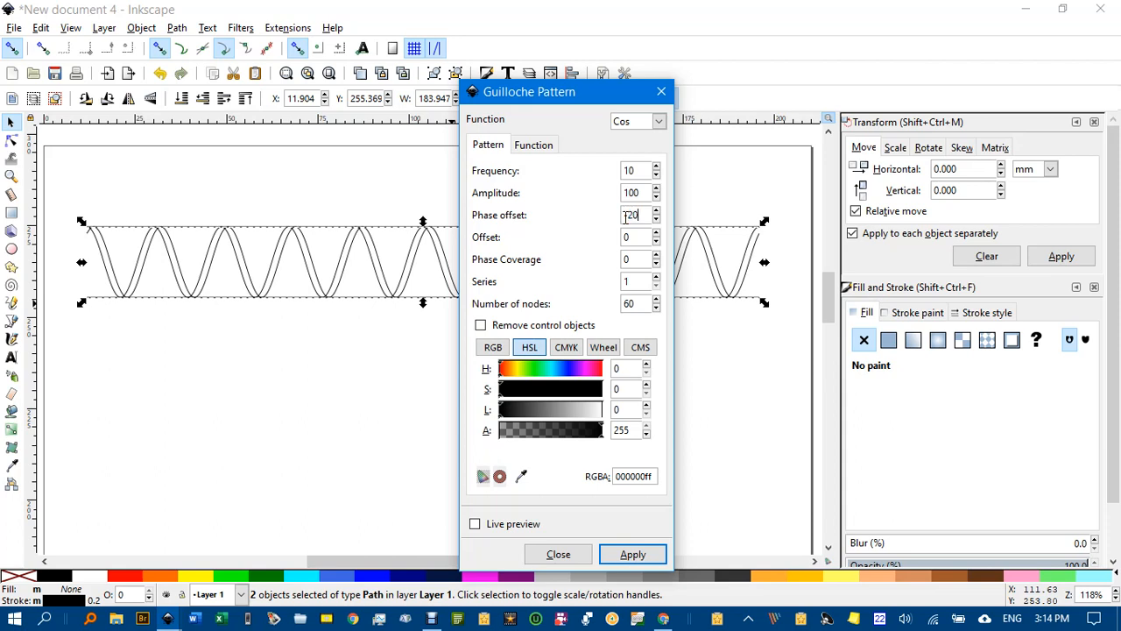
click(629, 555)
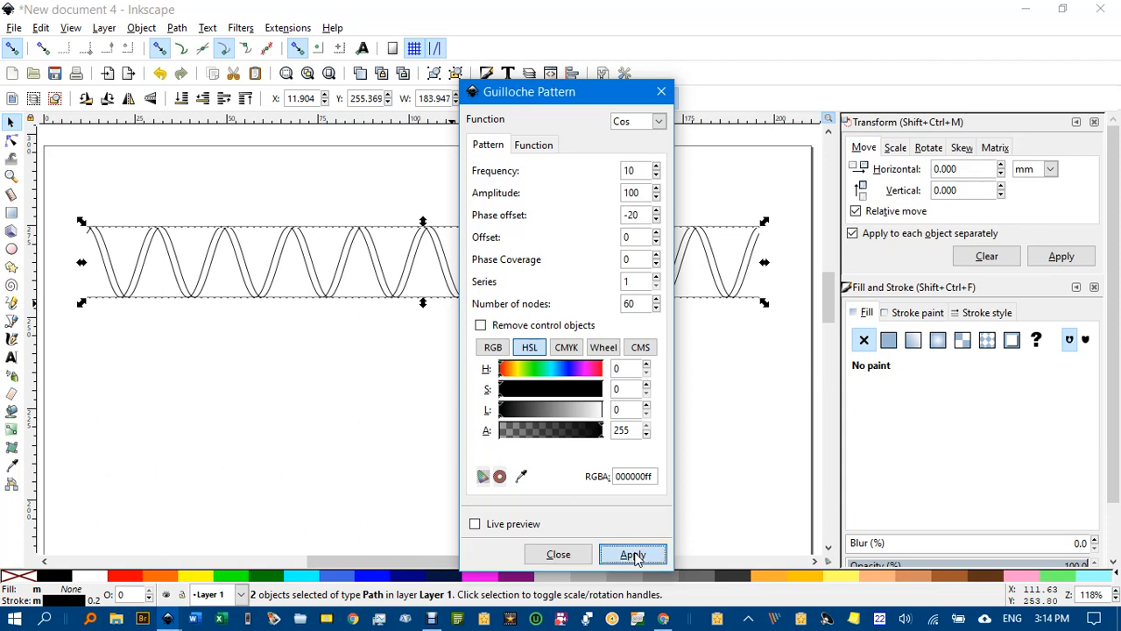
click(637, 214)
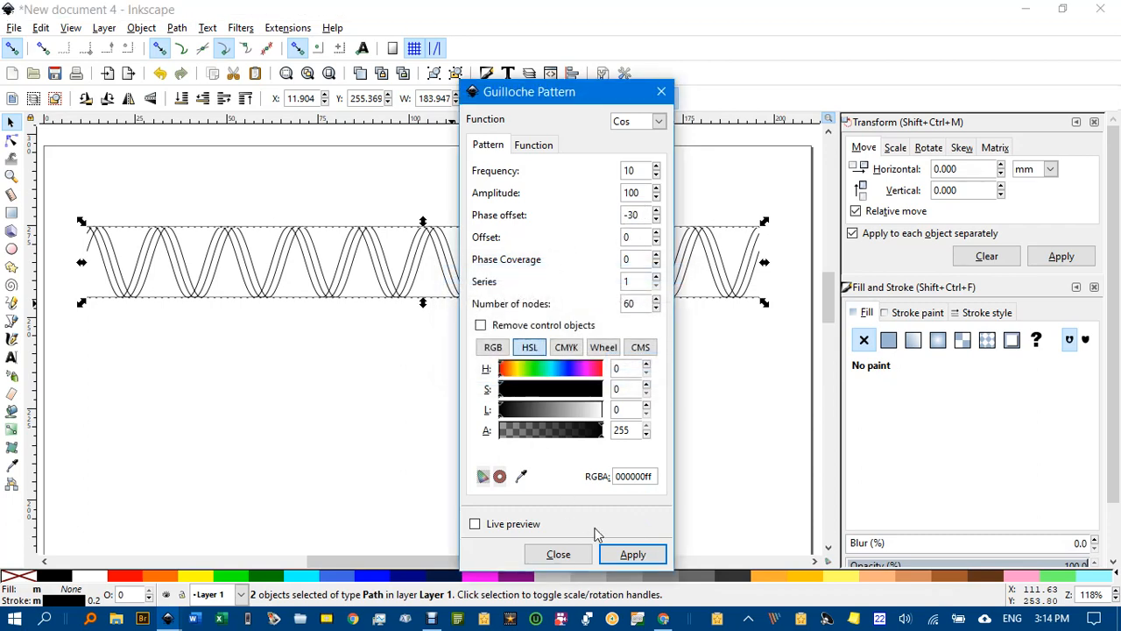
click(628, 553)
Add two further waves to the band with phase offsets of -40 and -50.
click(637, 214)
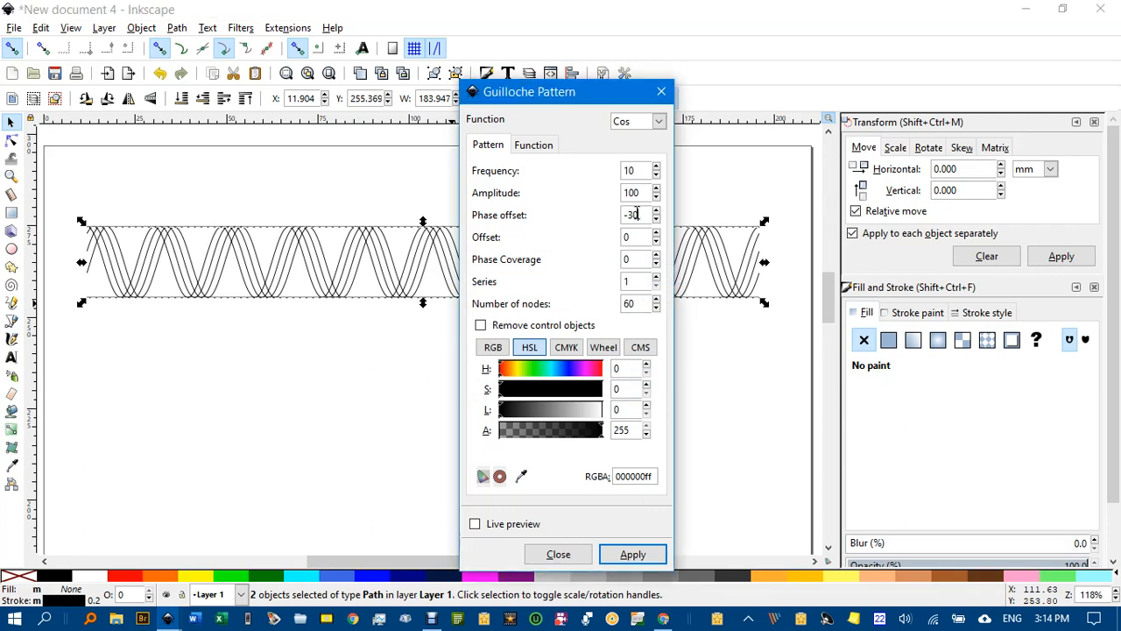
text(40)
click(627, 553)
click(640, 215)
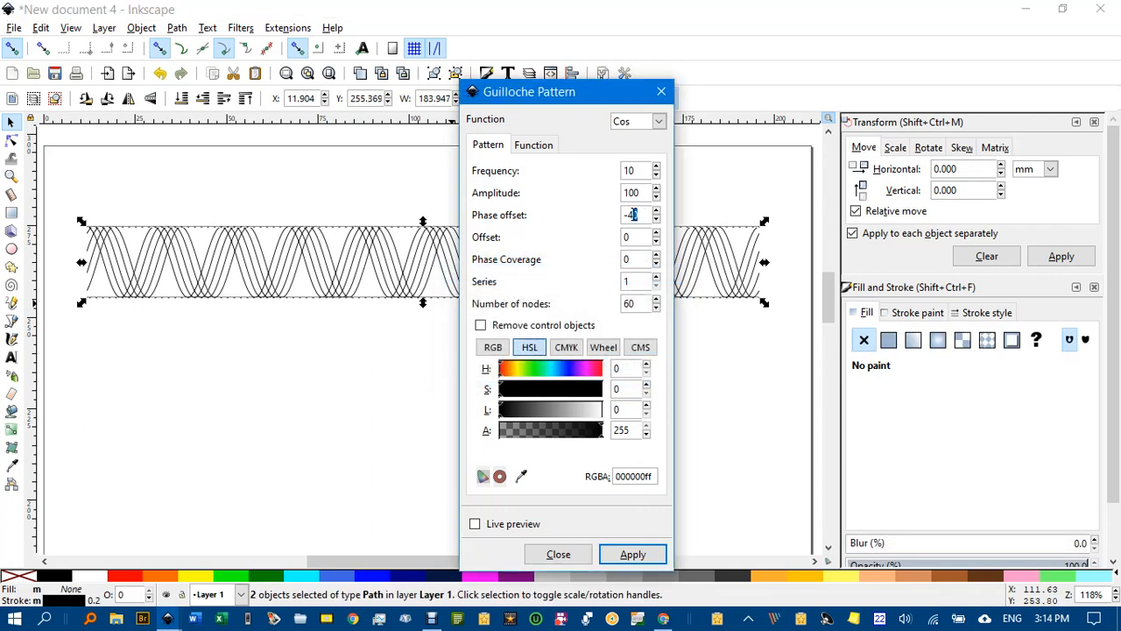
text(50)
click(634, 553)
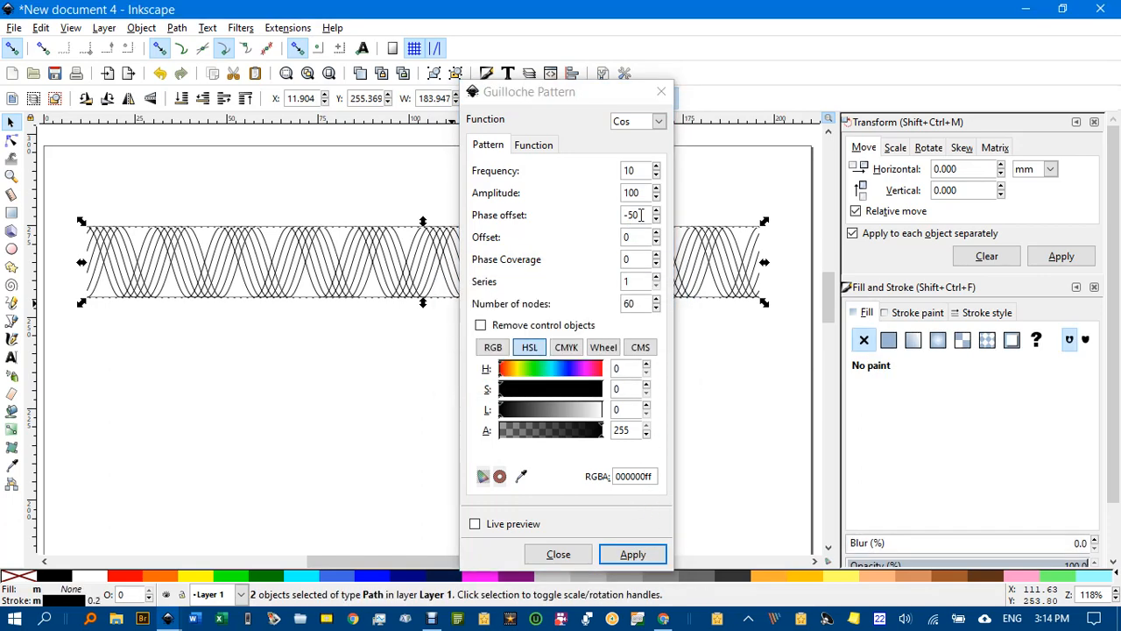
Generate two more waves between the lines with phase offsets of -60 and -70.
double_click(632, 214)
text(60)
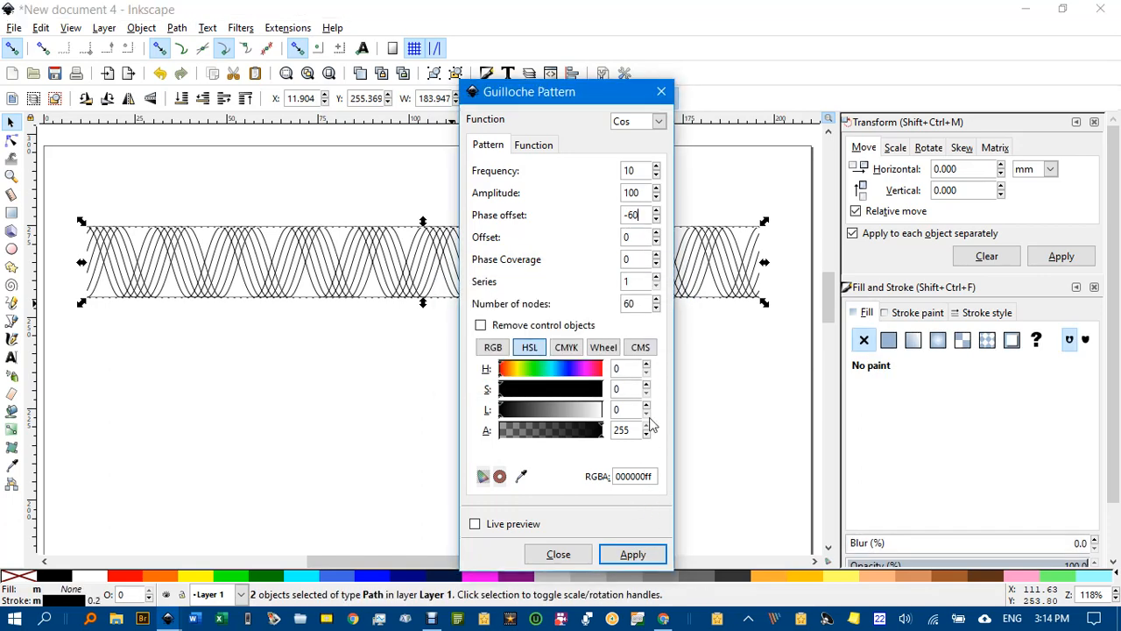
click(634, 553)
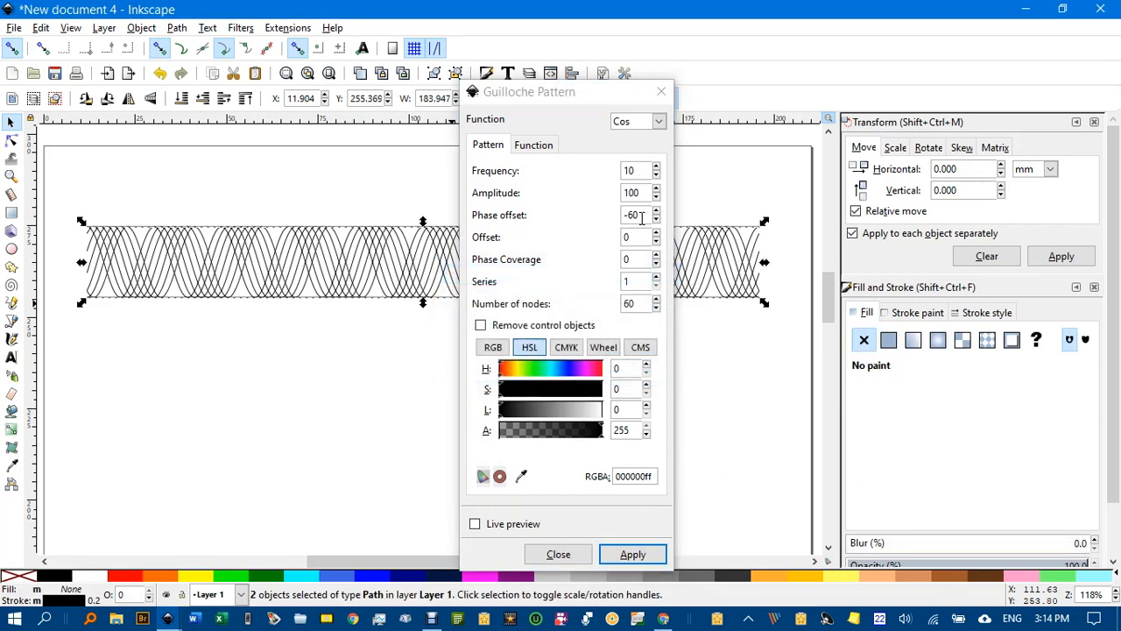
double_click(630, 215)
text(70)
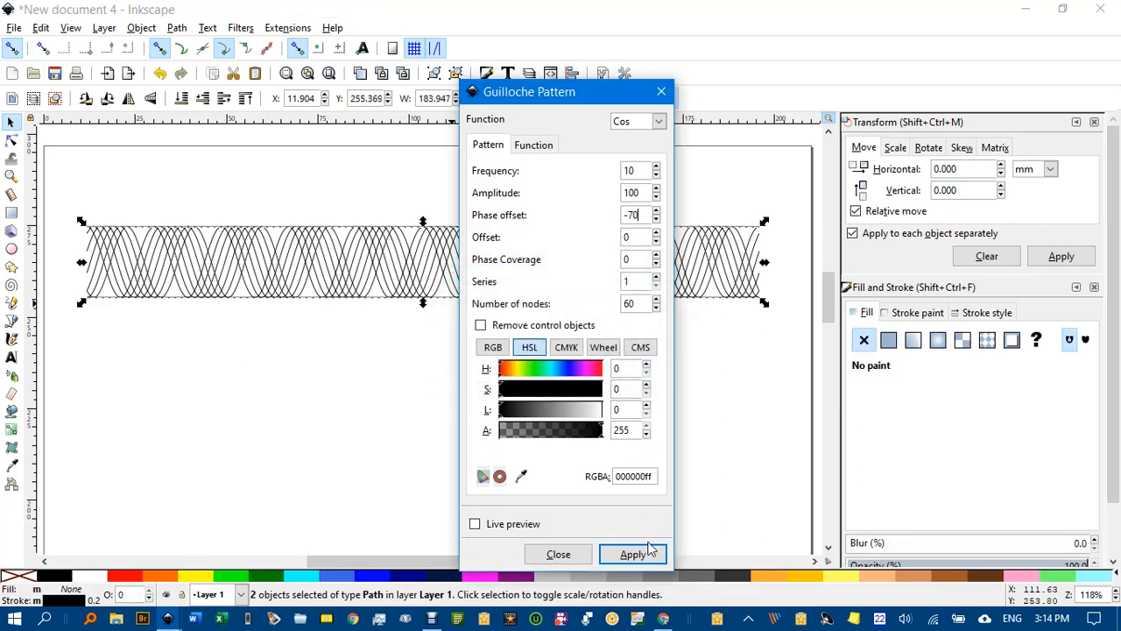
click(636, 552)
Complete the band with waves at phase offsets of -80 and -90, and close the Guilloche Pattern extension.
double_click(632, 214)
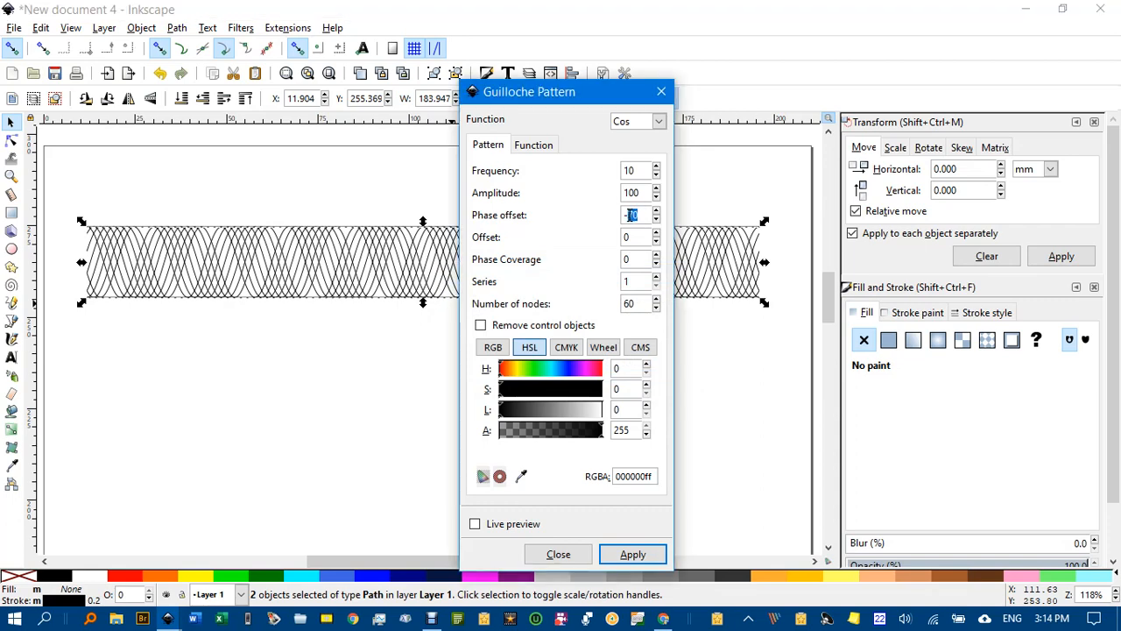
text(80)
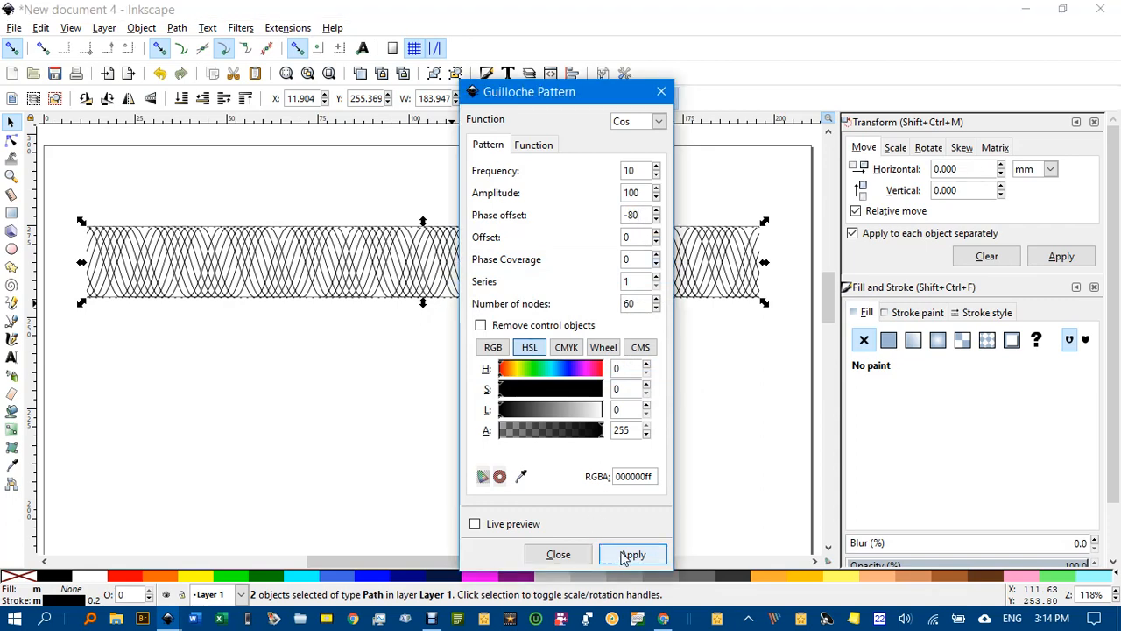
click(629, 554)
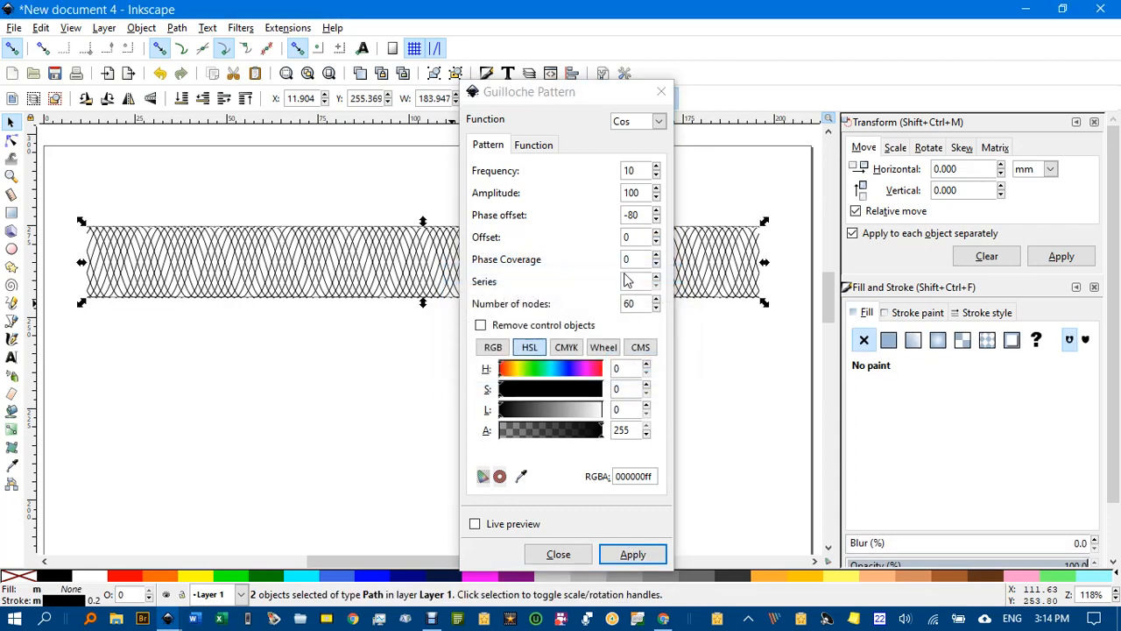
double_click(632, 216)
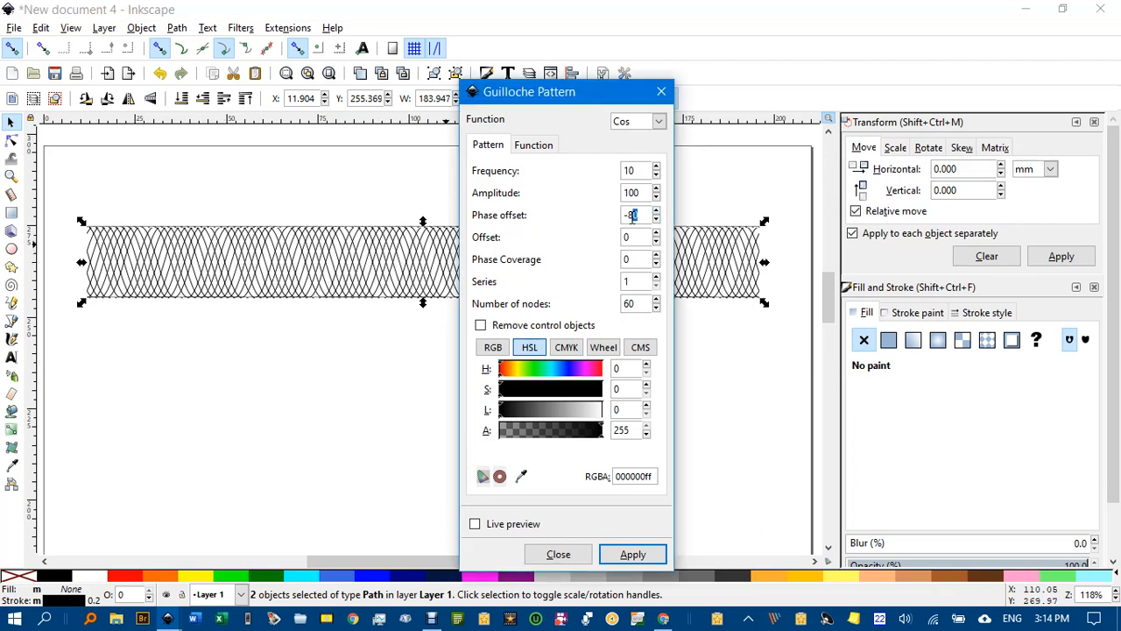
text(90)
click(633, 555)
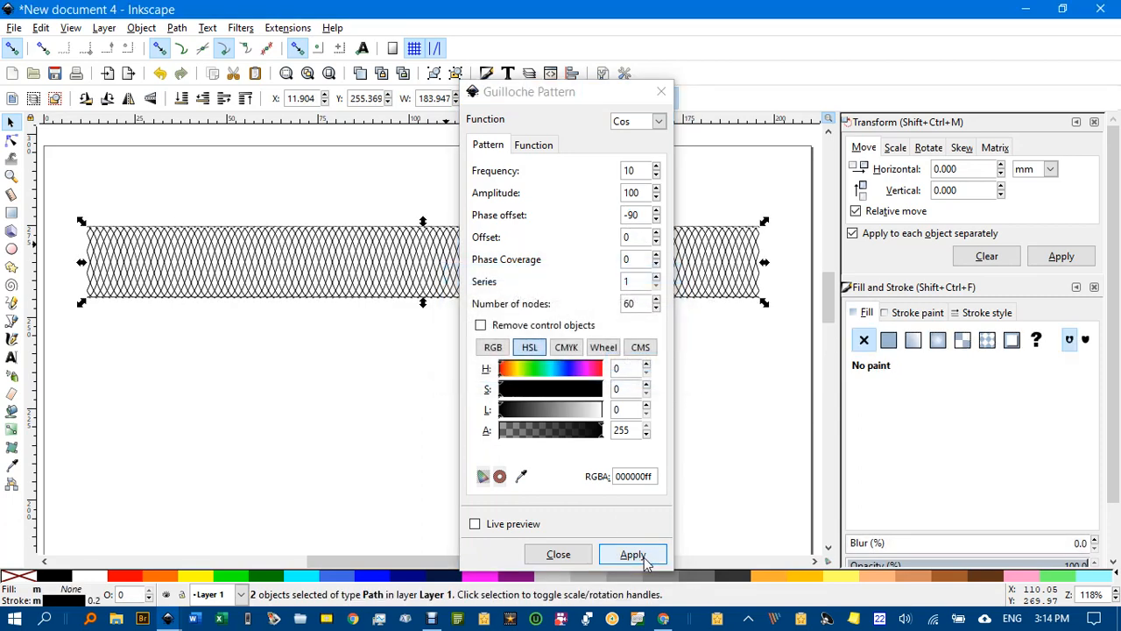
click(558, 558)
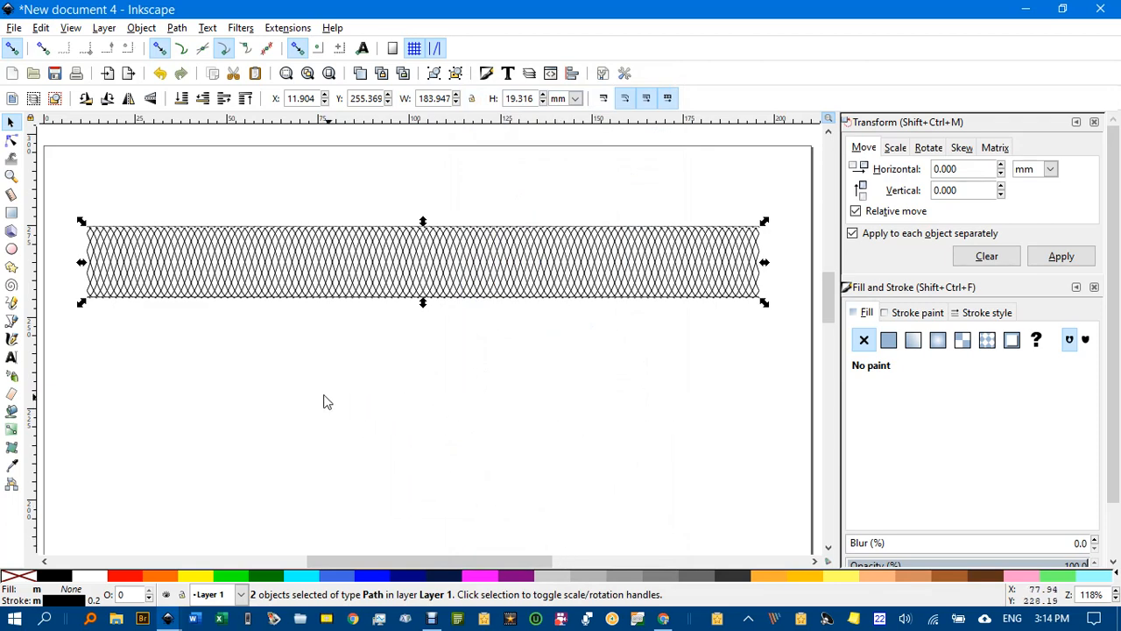
Delete a single wave from the band, picking it near the upper corner of the band's left end.
click(119, 318)
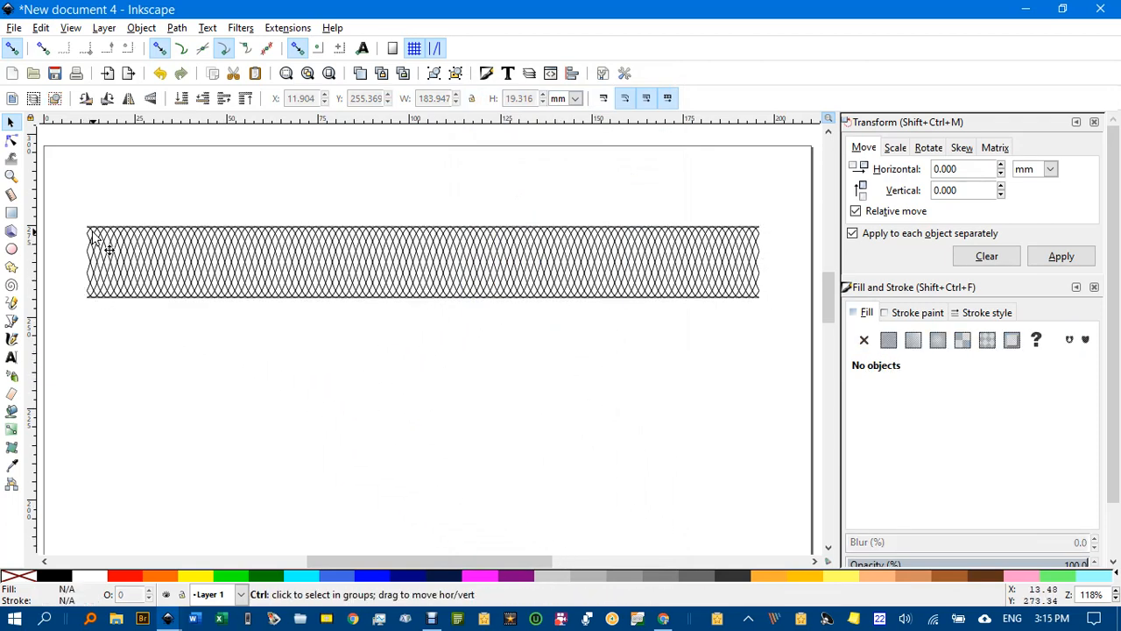
scroll(92, 235, up, 4)
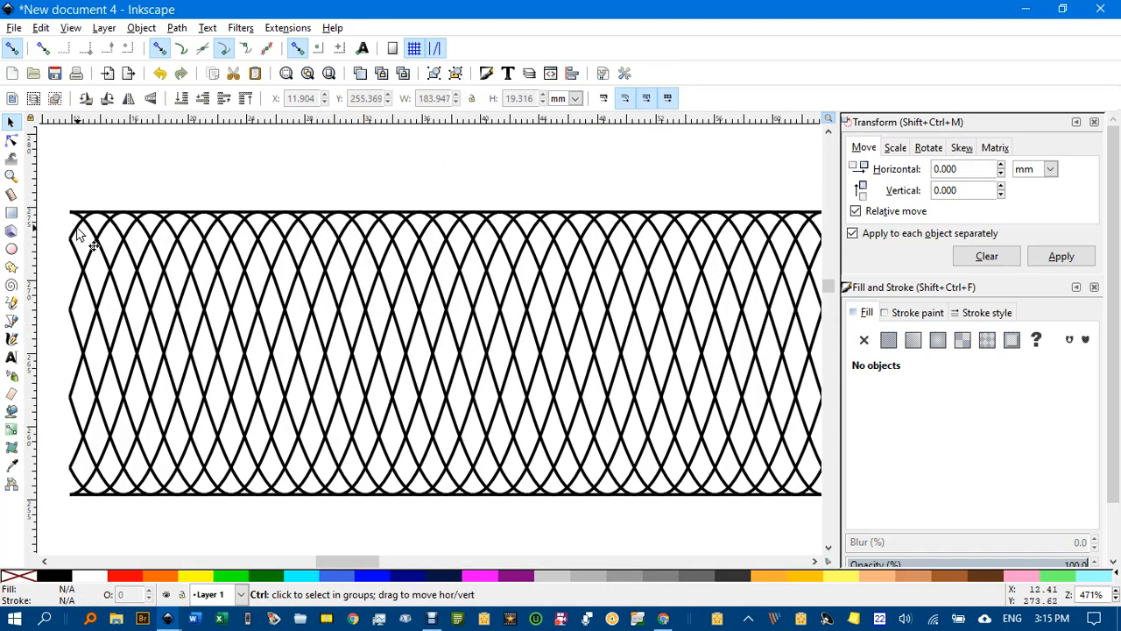
ctrl+click(99, 239)
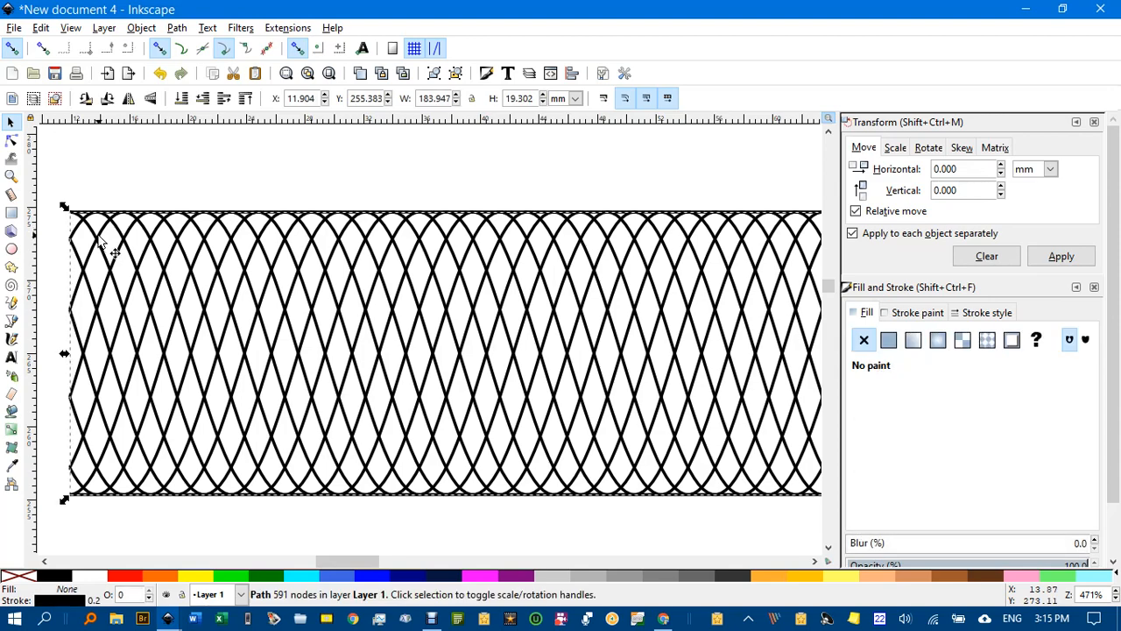
key(Escape)
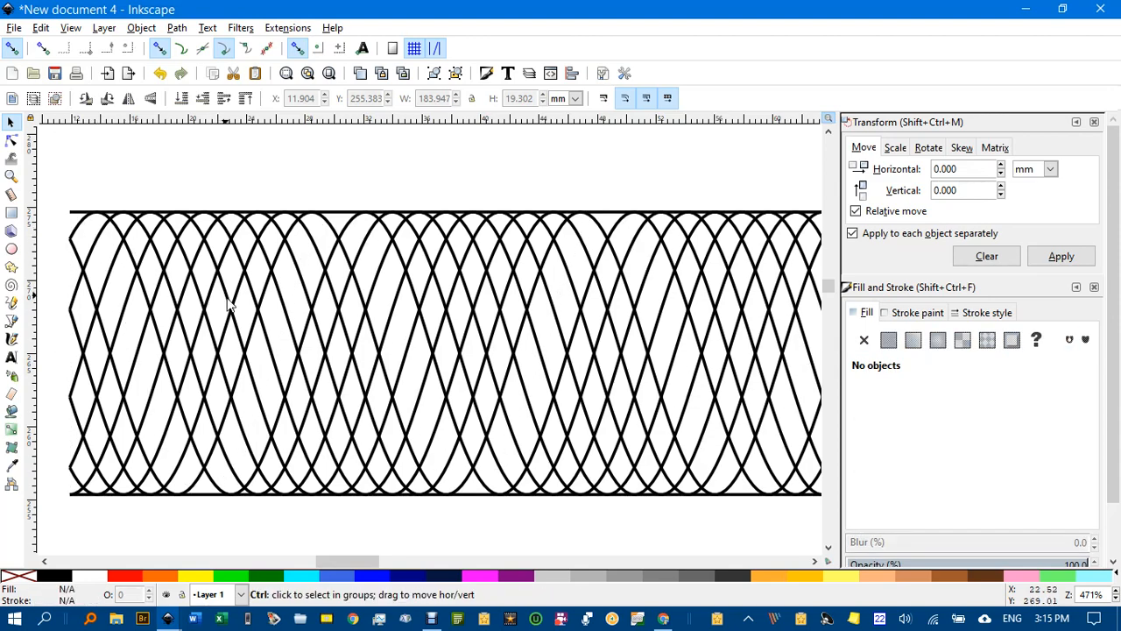
scroll(232, 302, down, 4)
scroll(254, 322, down, 1)
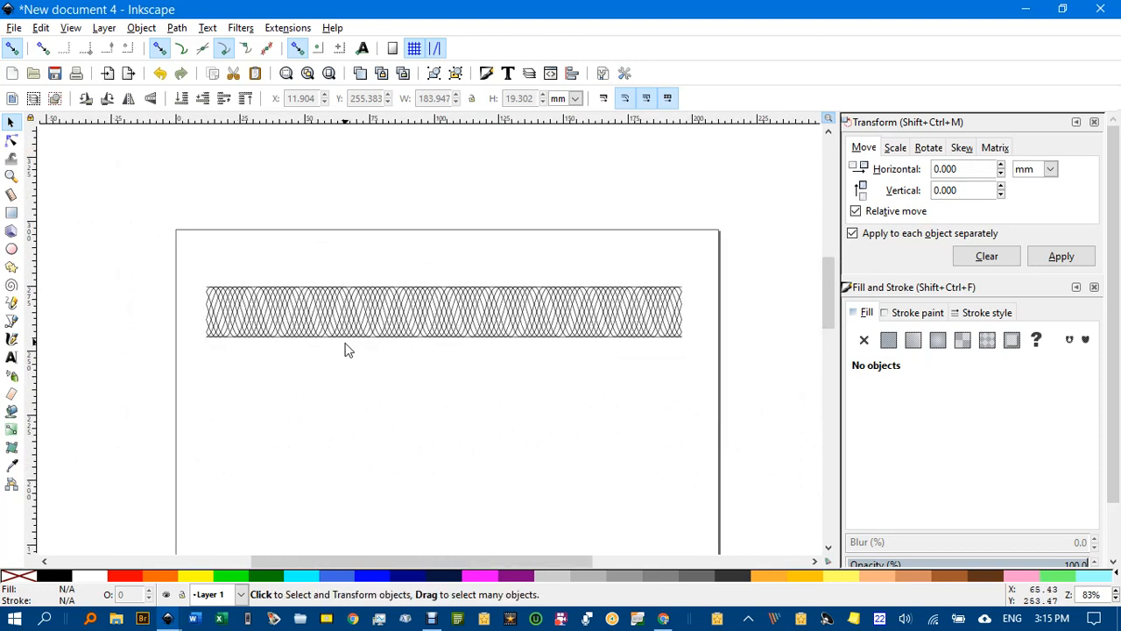
scroll(360, 317, down, 1)
scroll(360, 317, down, 1)
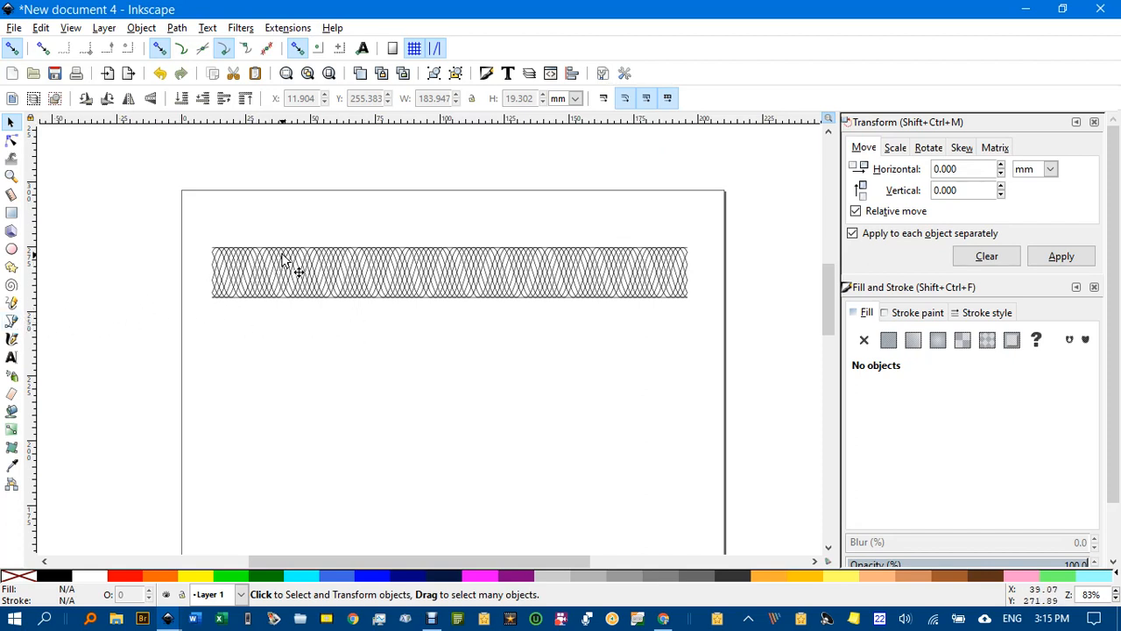
Duplicate the band's upper edge line and place the copy below the band at Y about 238.5 mm.
ctrl+scroll(282, 260, up, 4)
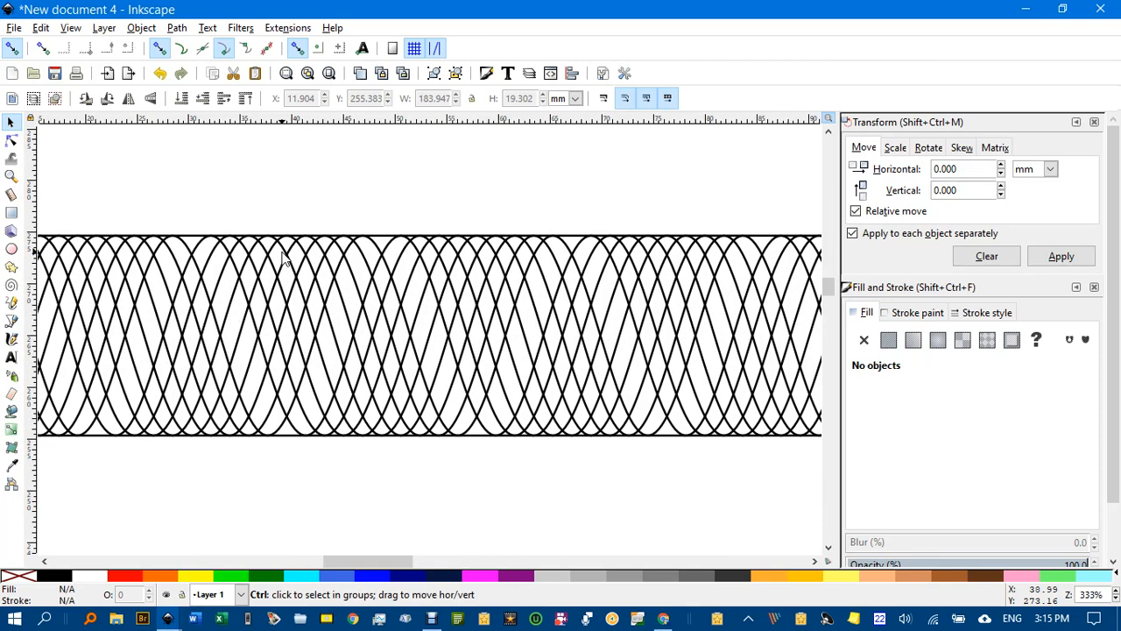
ctrl+scroll(291, 260, up, 1)
ctrl+scroll(342, 252, down, 1)
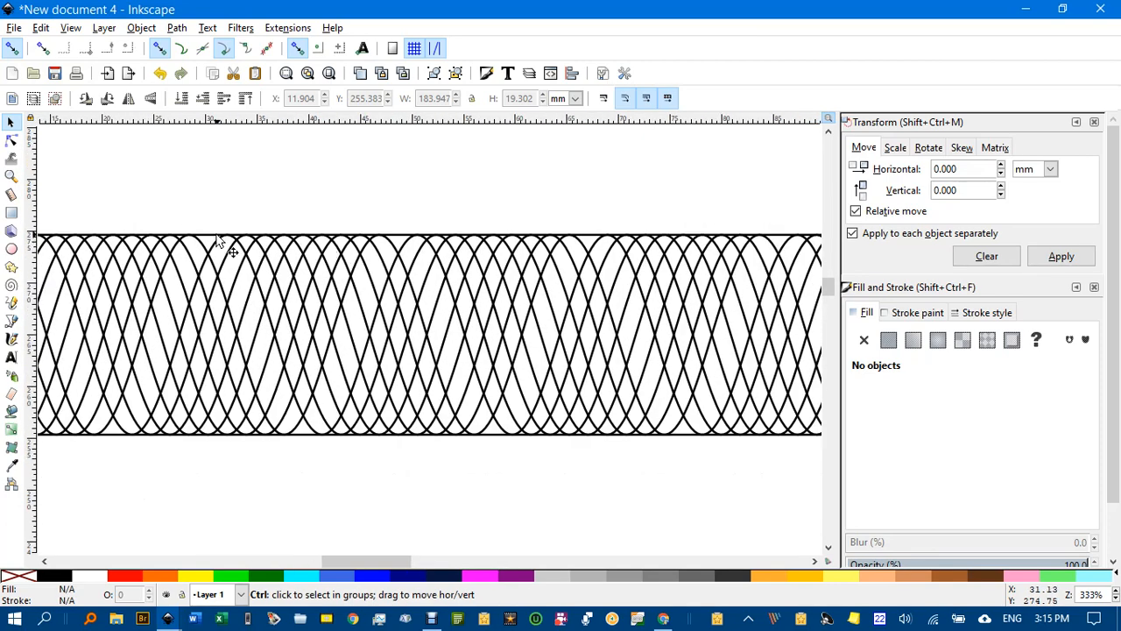
ctrl+click(206, 238)
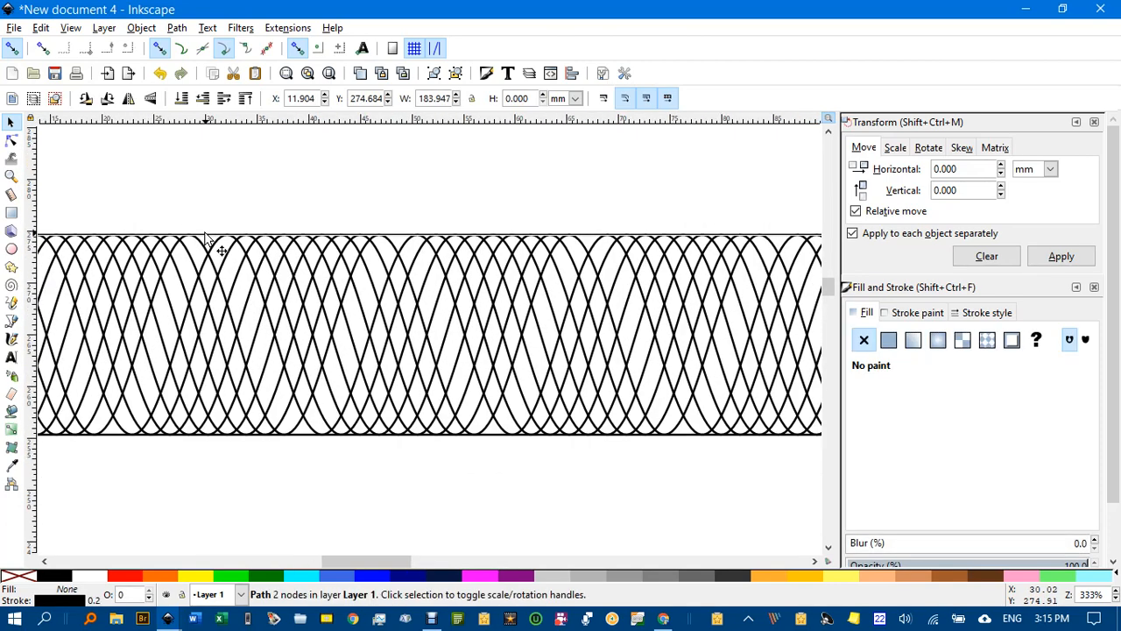
drag(206, 237, 237, 497)
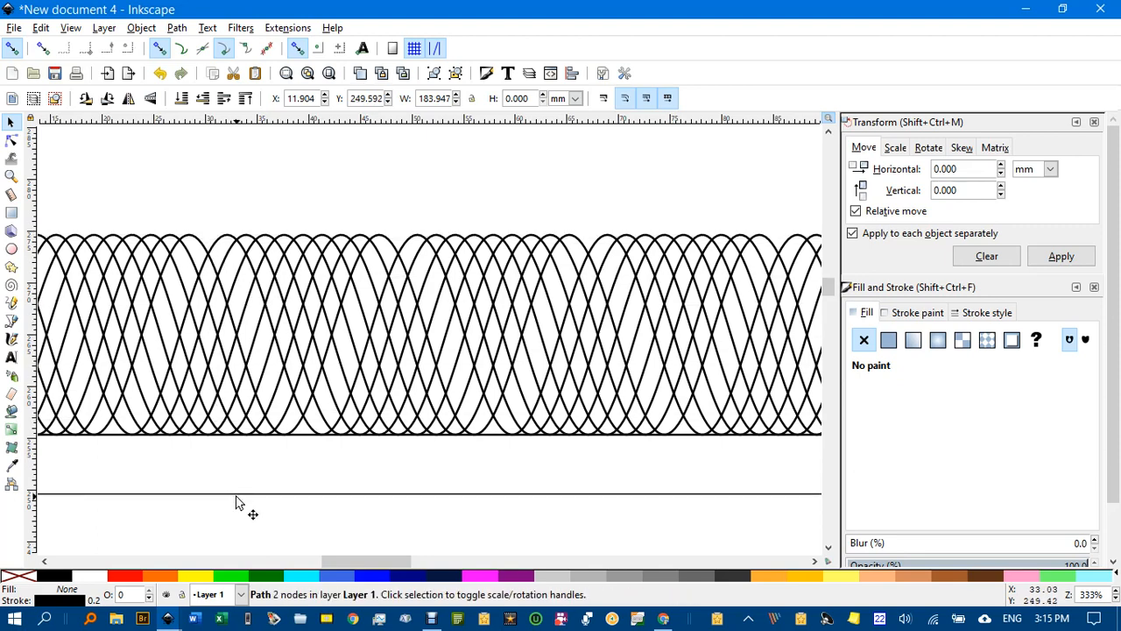
key(ctrl+z)
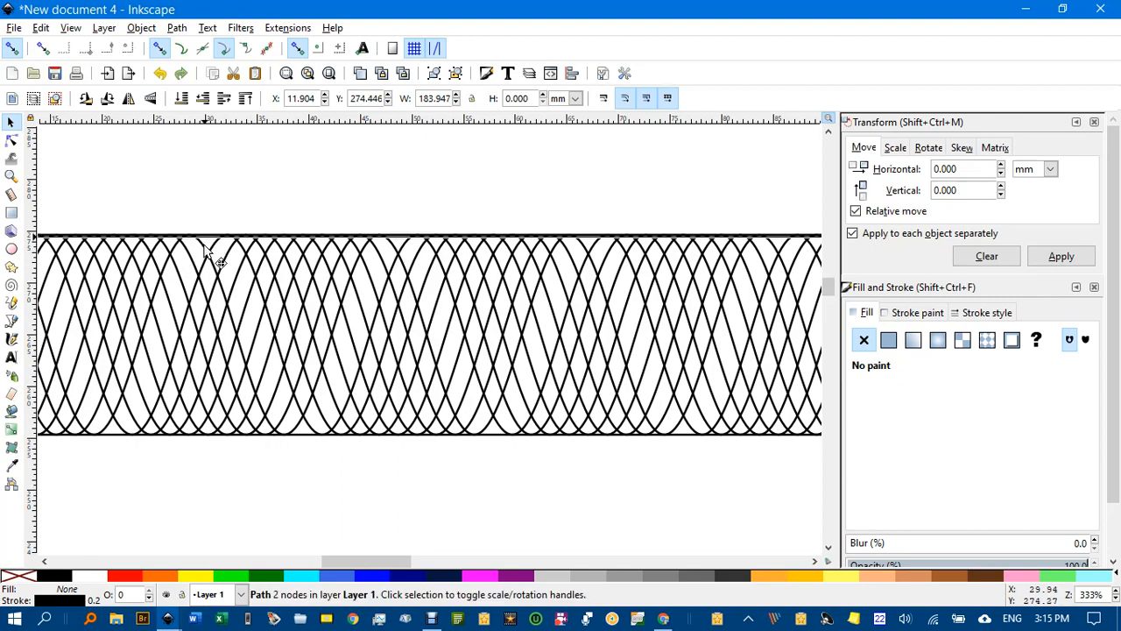
drag(210, 257, 219, 511)
scroll(292, 471, down, 3)
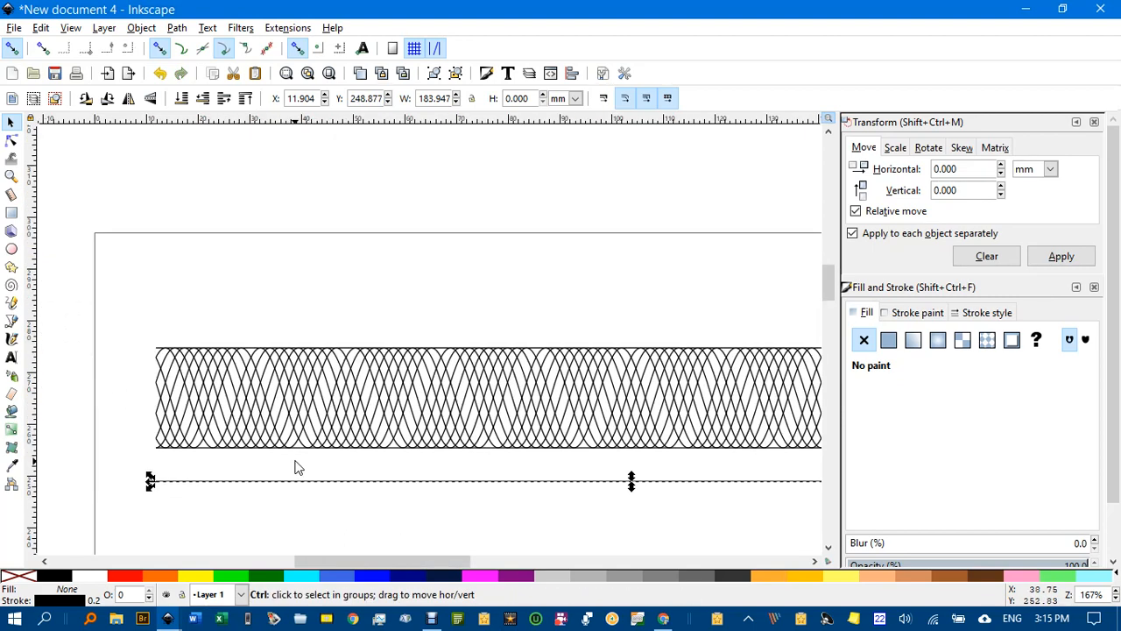
scroll(373, 243, down, 2)
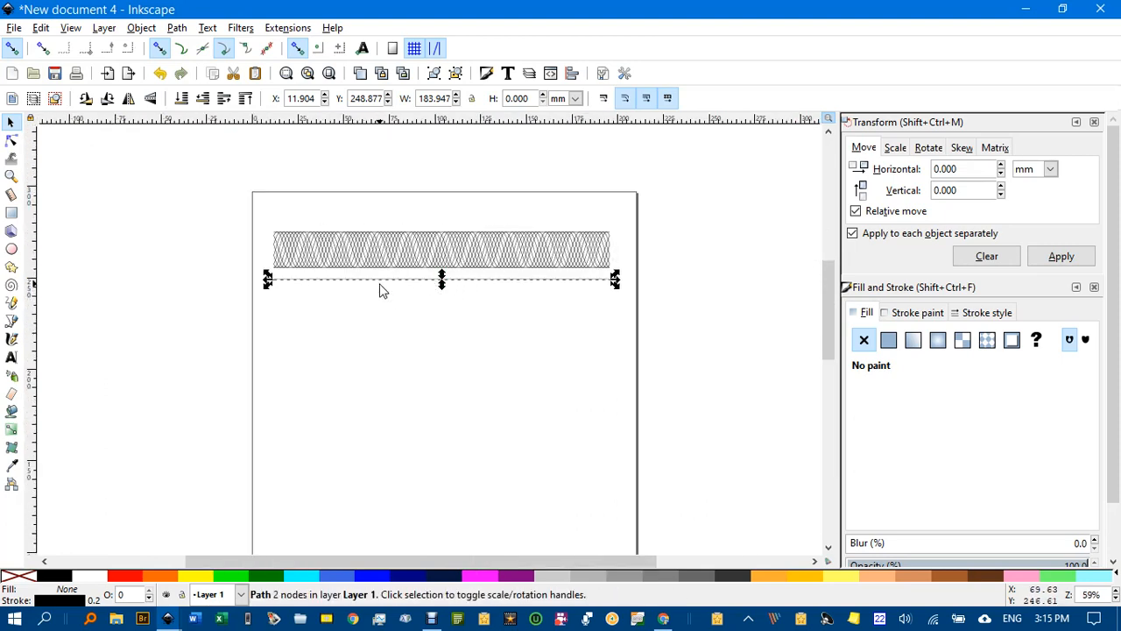
drag(379, 284, 378, 303)
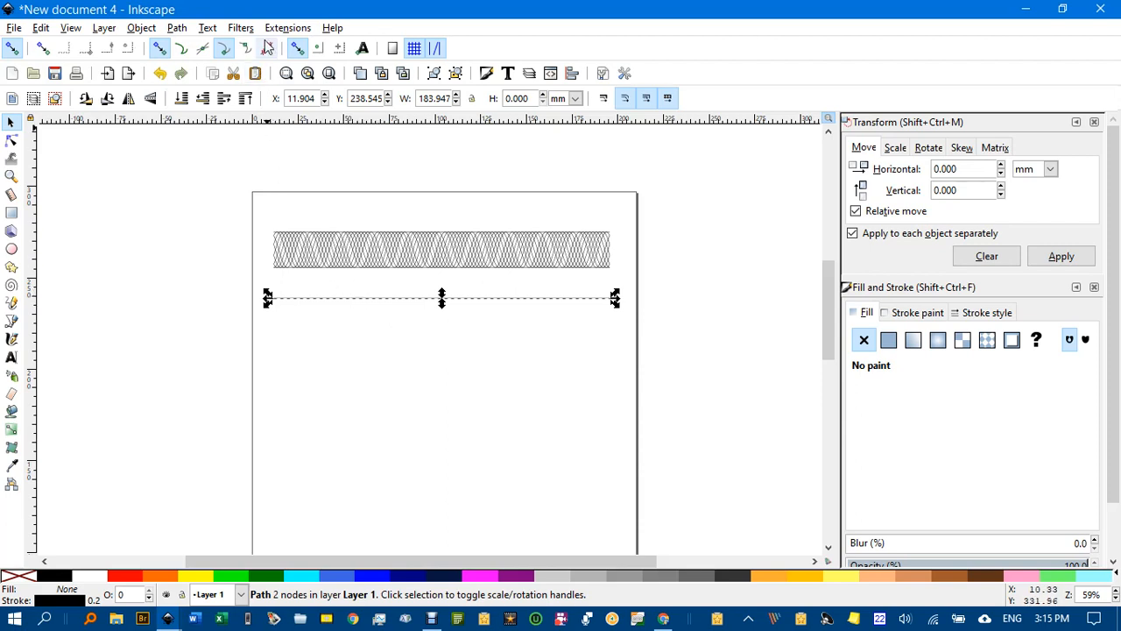
Generate a Guilloche Contour along the copied line with the Cos function, frequency 5, amplitude 5 and 5 nodes.
click(288, 28)
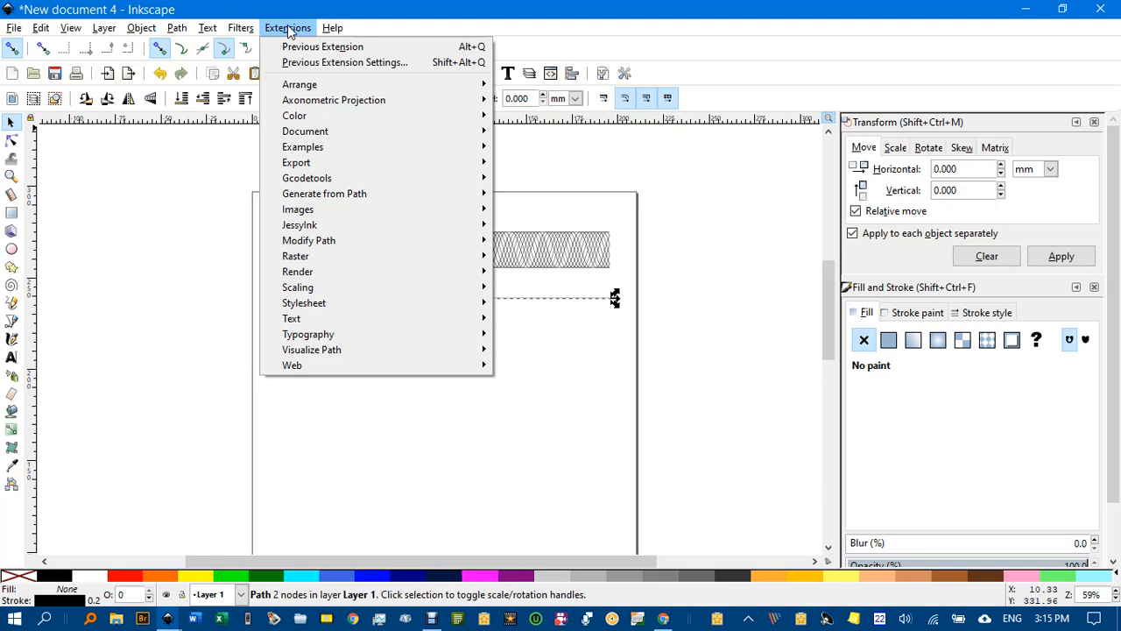
mouse_move(465, 147)
click(525, 149)
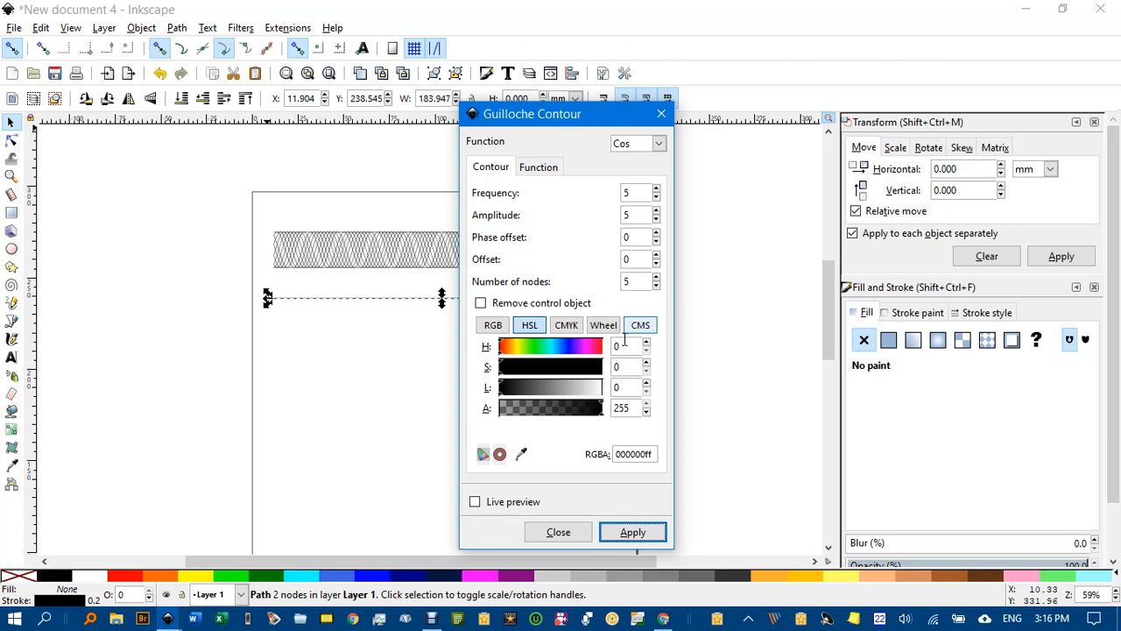
click(634, 534)
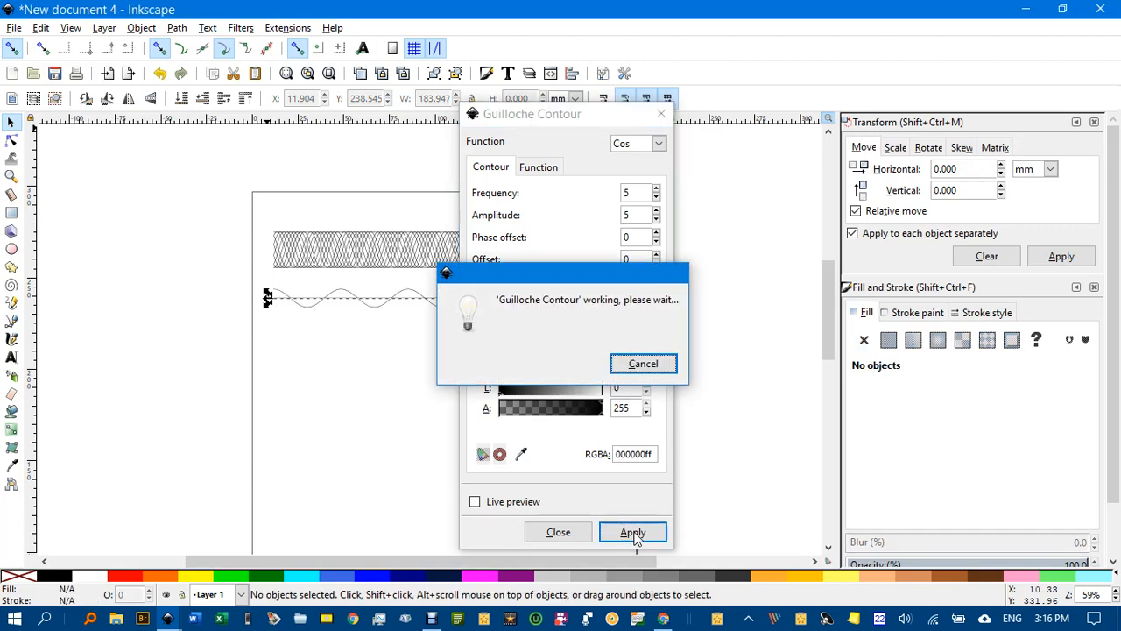
click(572, 531)
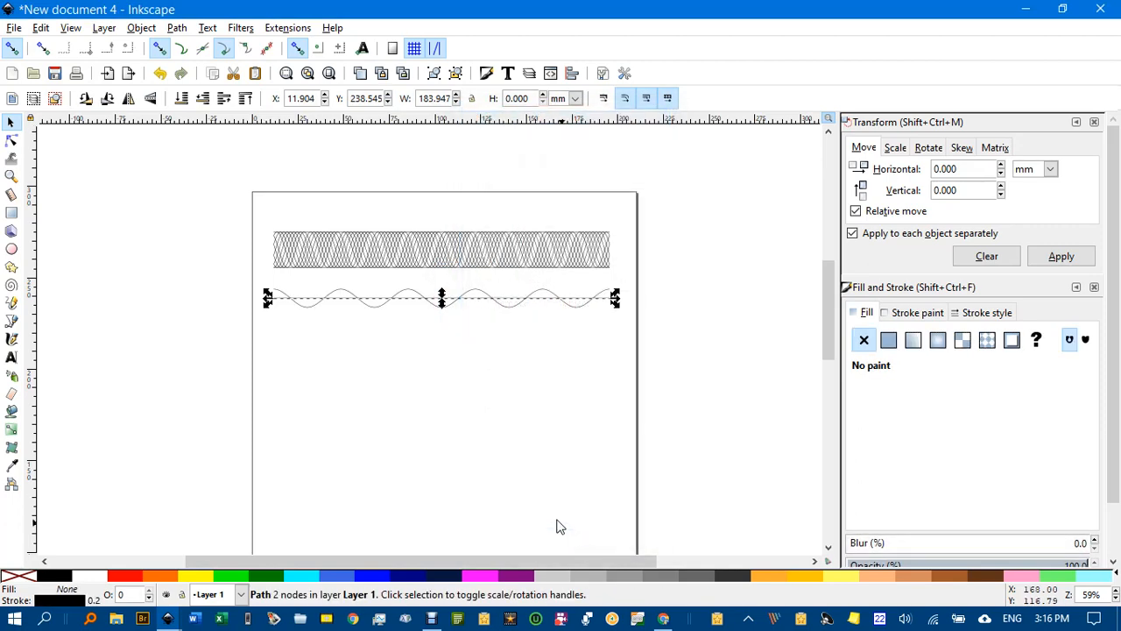
Move the contour wave down to Y about 228.5 mm and the straight line beneath it to Y about 215.6 mm.
click(472, 356)
click(447, 307)
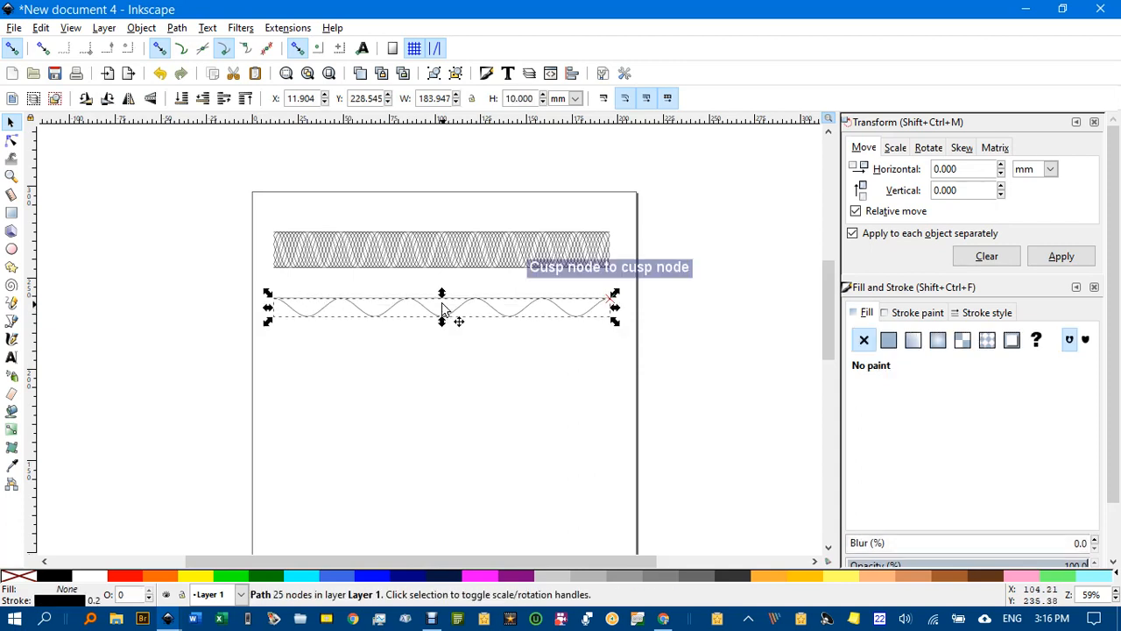
click(431, 289)
drag(441, 309, 444, 349)
click(377, 375)
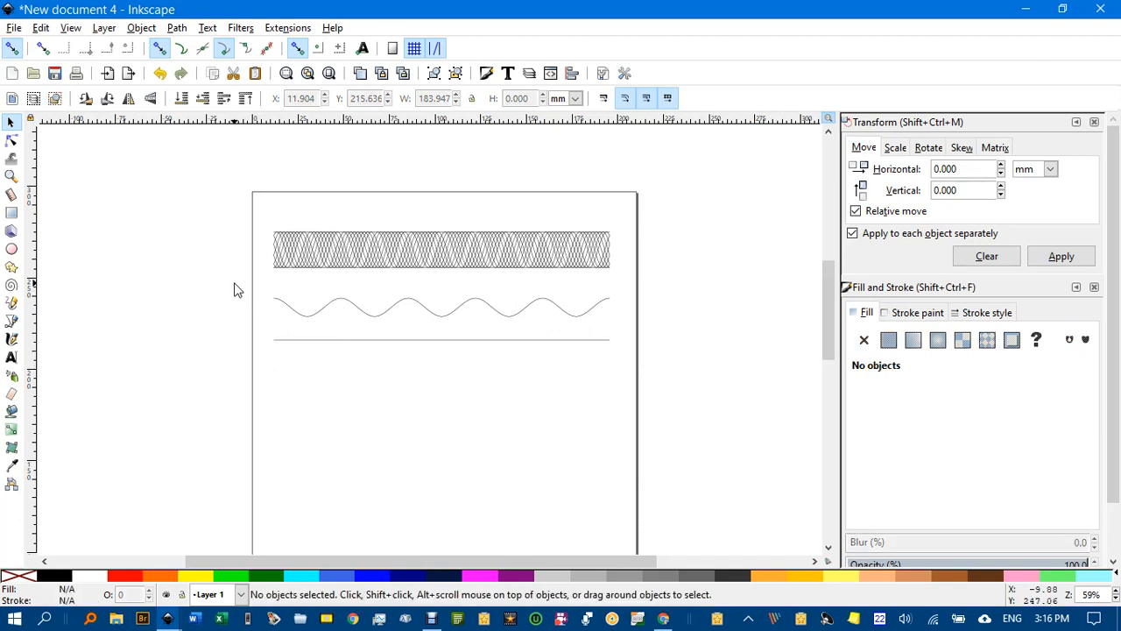
Try to generate a Guilloche Pattern between the contour wave and the straight line using the live preview.
drag(246, 278, 667, 382)
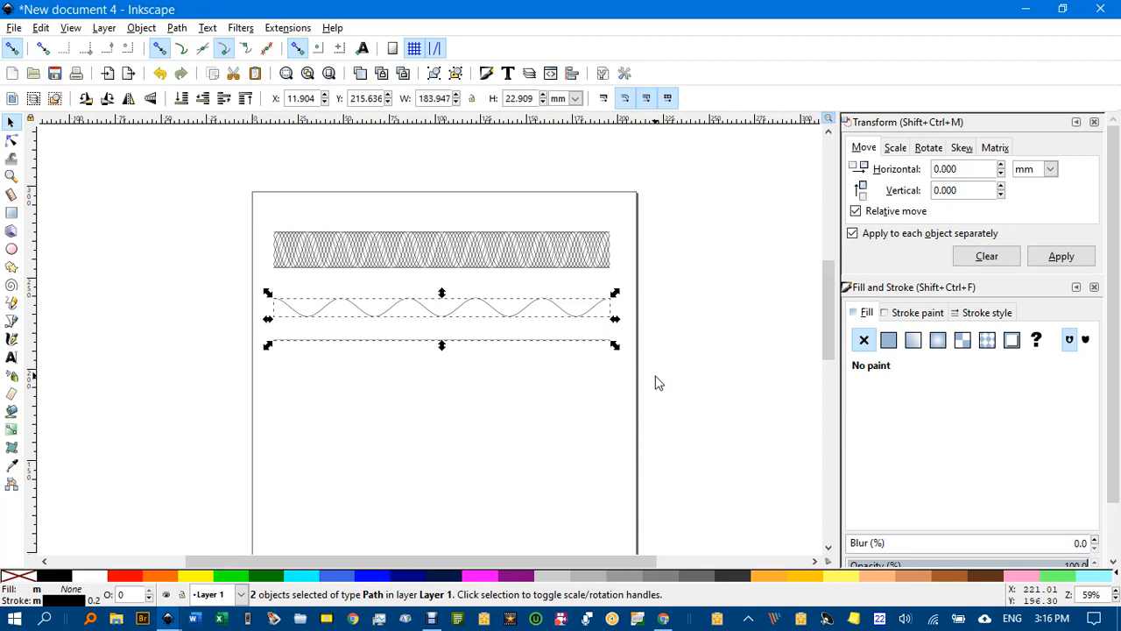
click(295, 32)
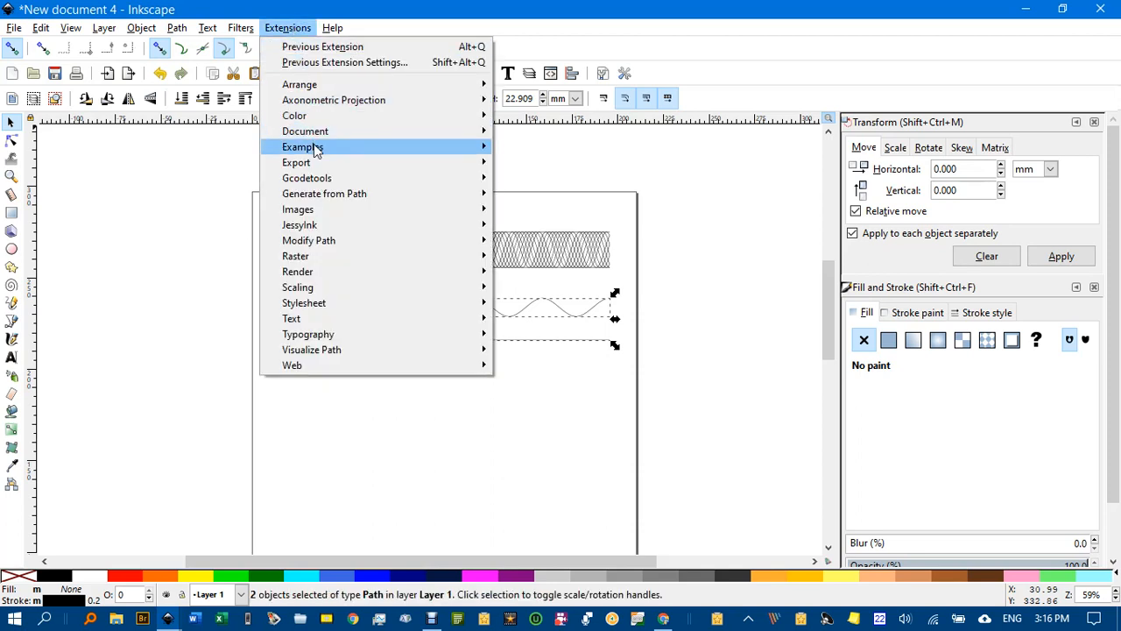
mouse_move(445, 149)
click(552, 163)
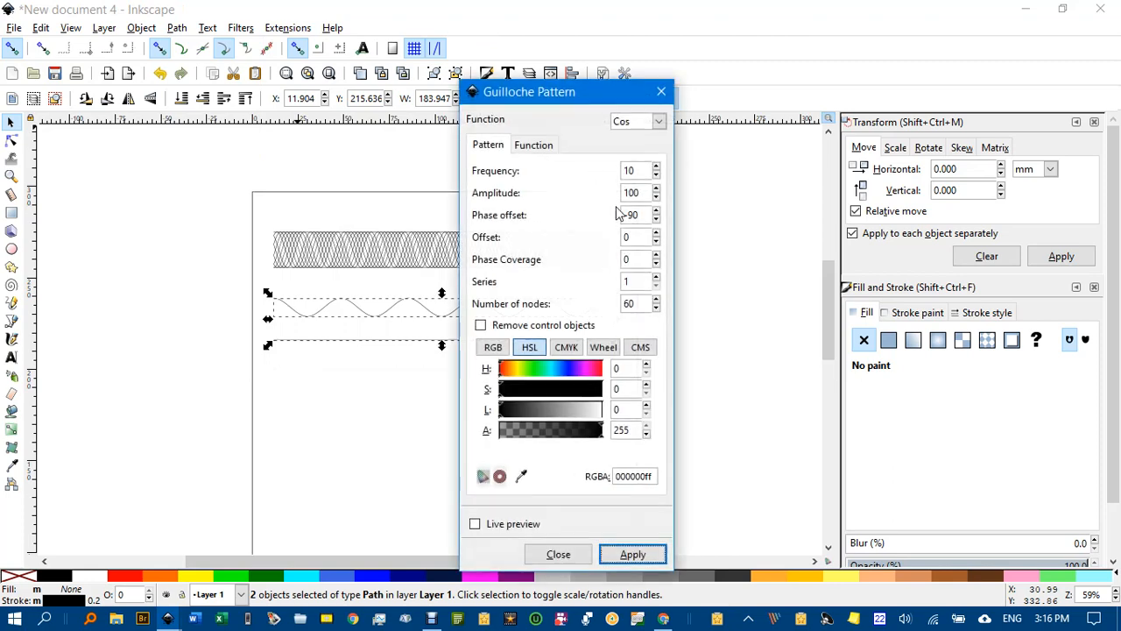
click(475, 525)
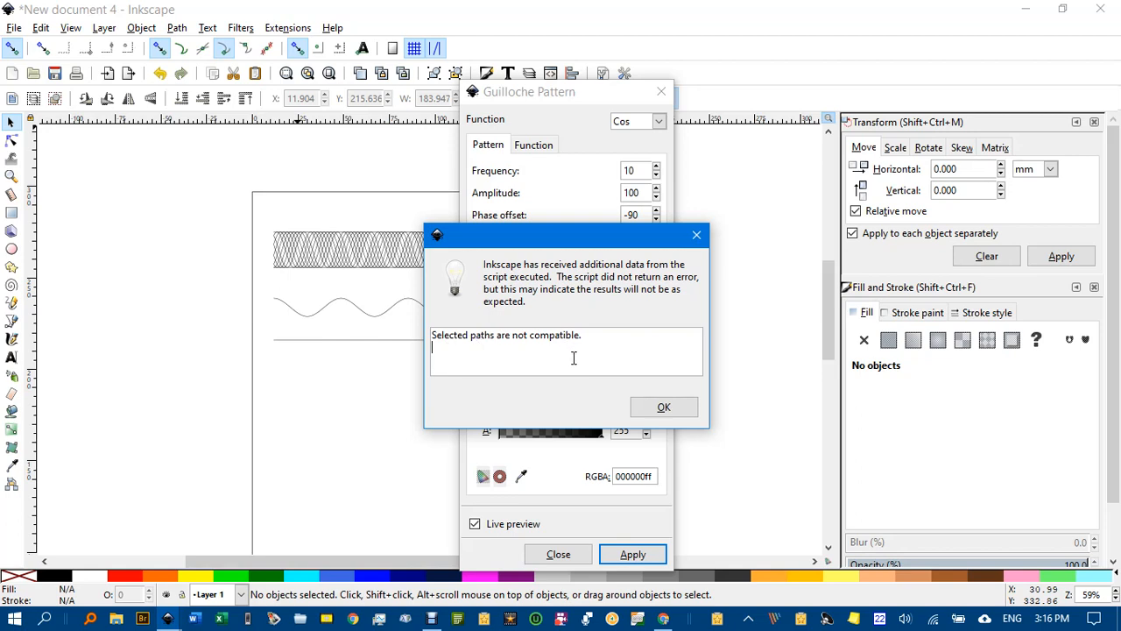
click(663, 408)
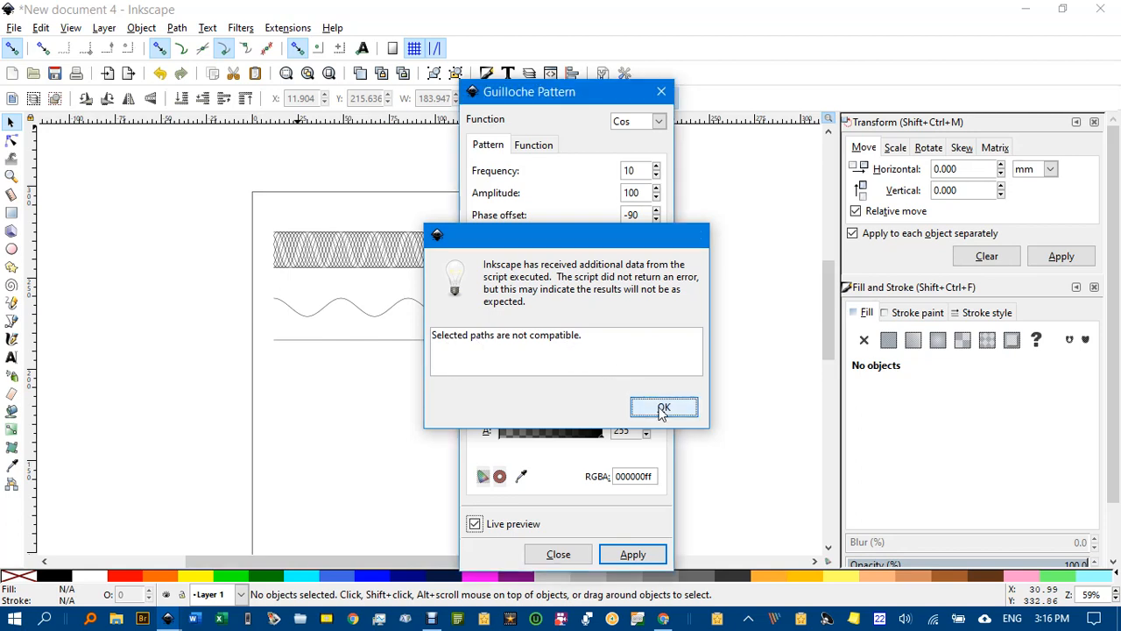
click(564, 554)
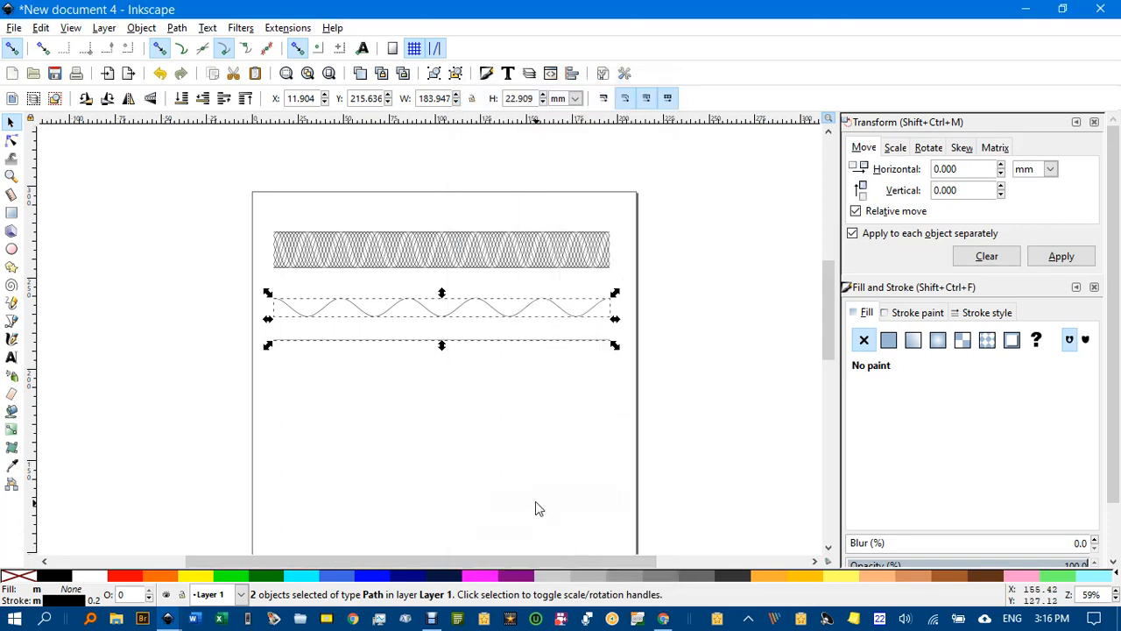
Delete the contour wave and the straight line below the band, and start a new document.
key(Delete)
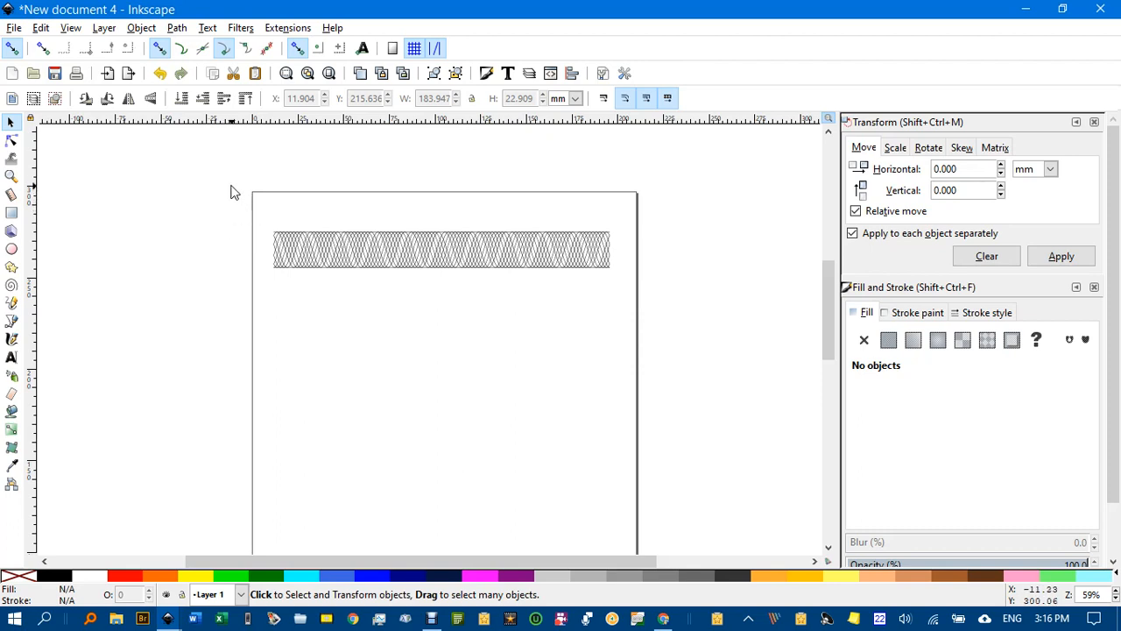
click(14, 27)
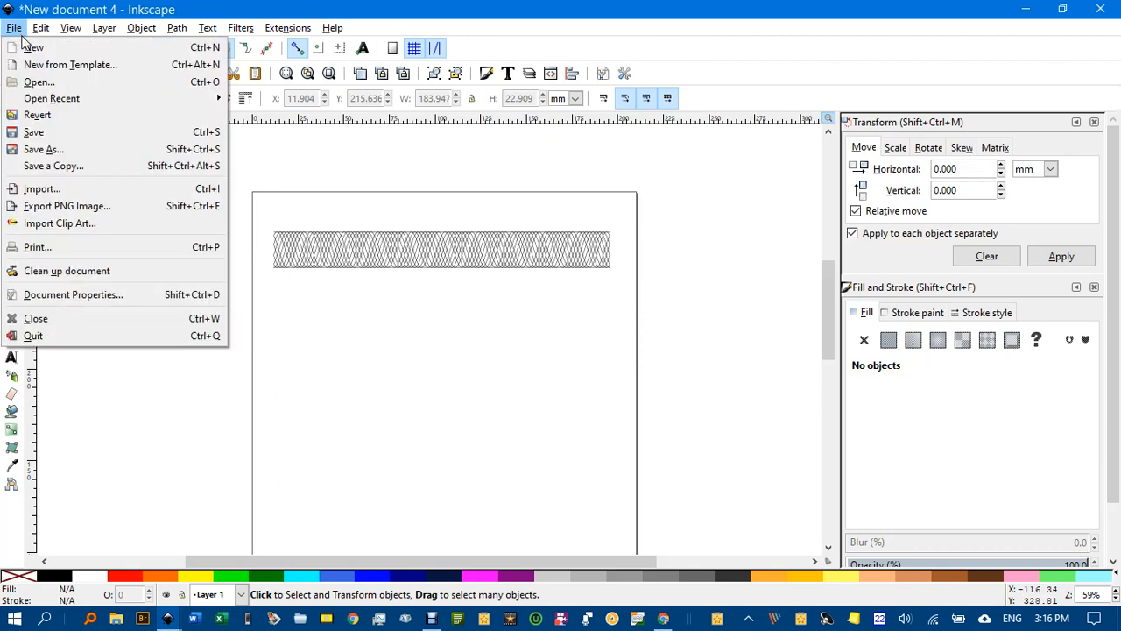
click(27, 50)
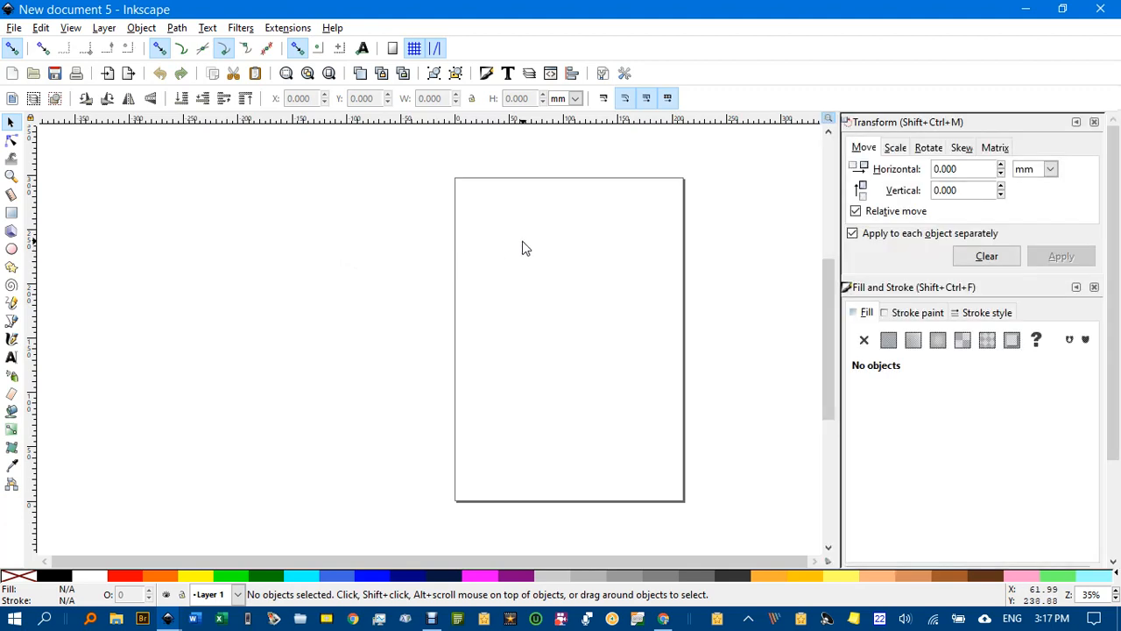
Draw a horizontal straight line about 188 mm long near the top of the page, at Y about 275 mm.
scroll(520, 245, up, 4)
scroll(433, 215, up, 5)
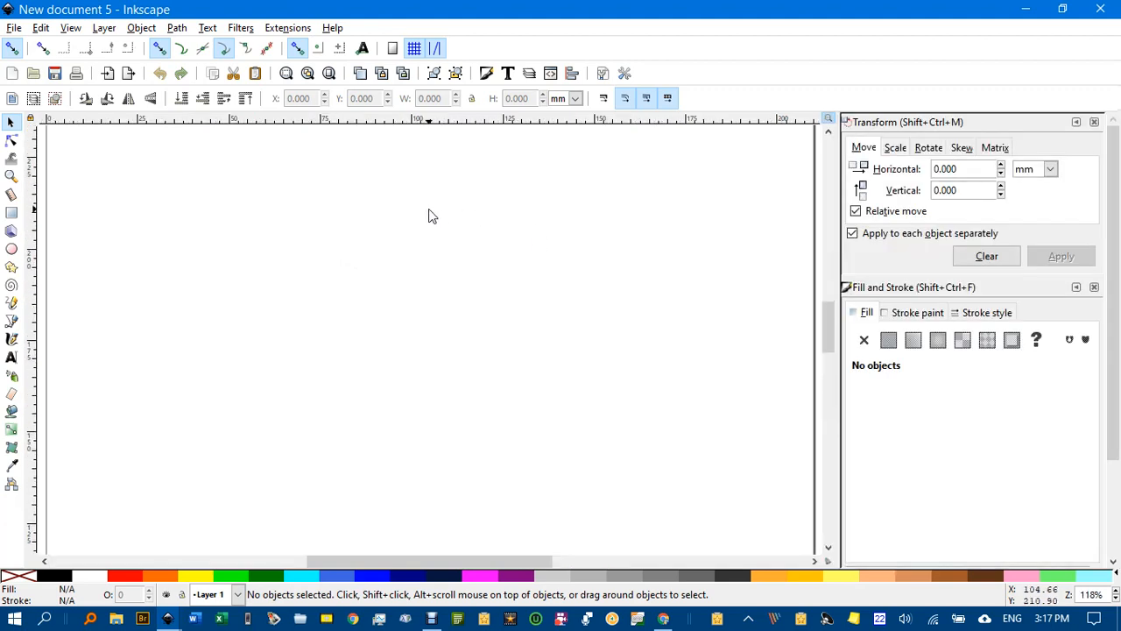
scroll(440, 232, down, 2)
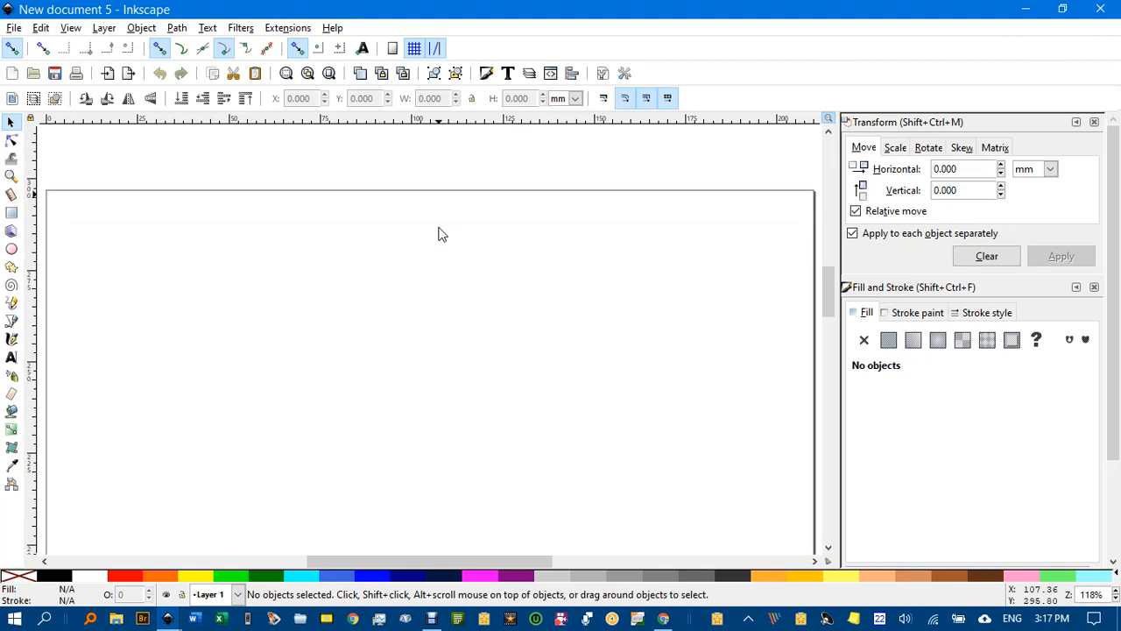
scroll(441, 233, down, 1)
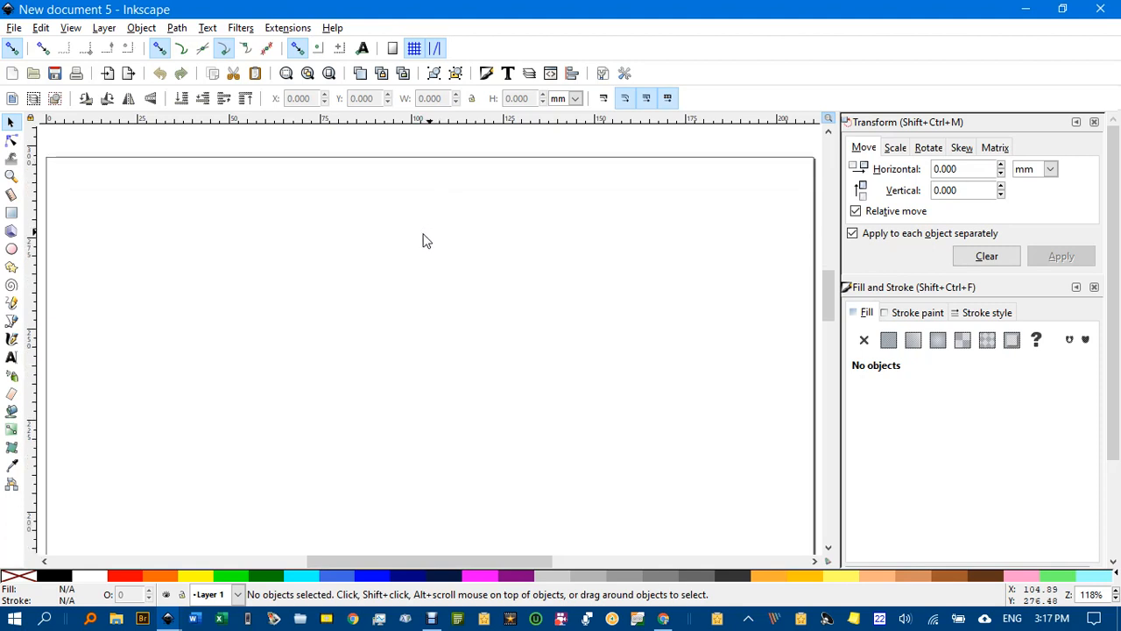
click(13, 322)
click(81, 238)
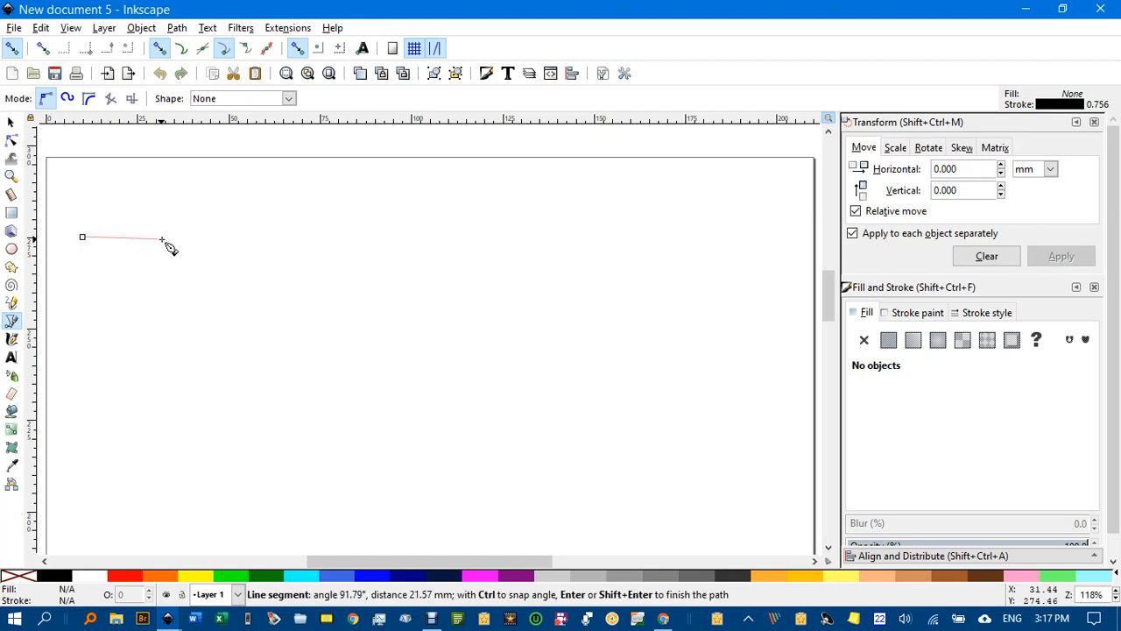
click(771, 236)
key(Return)
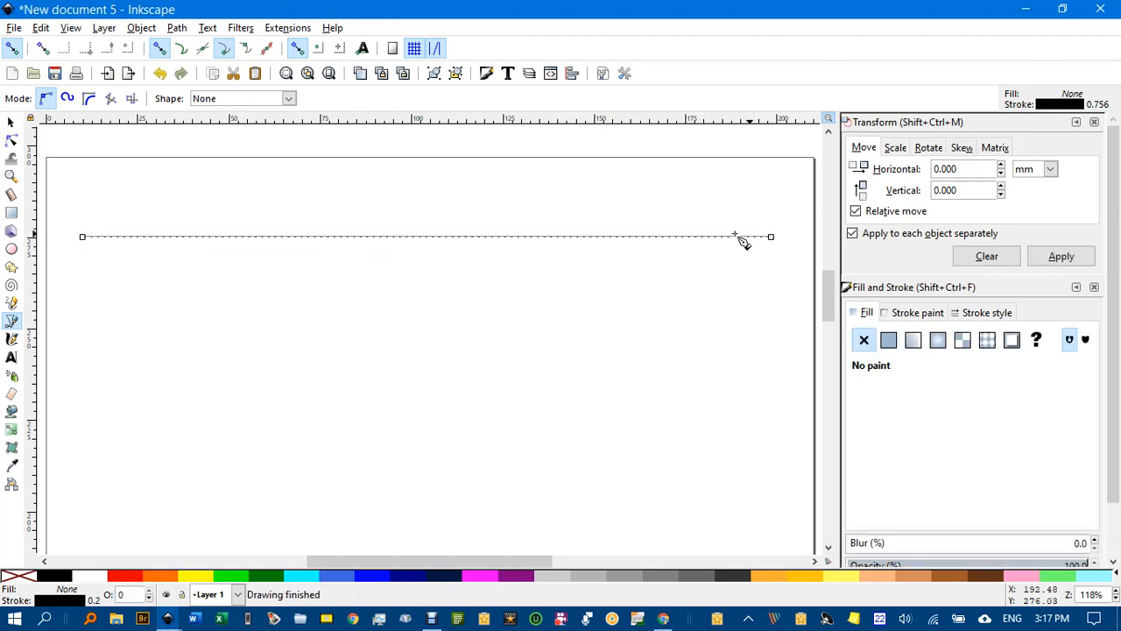
Generate a Guilloche Contour along the line with the Cos function, frequency 5, amplitude 5 and 5 nodes.
click(11, 123)
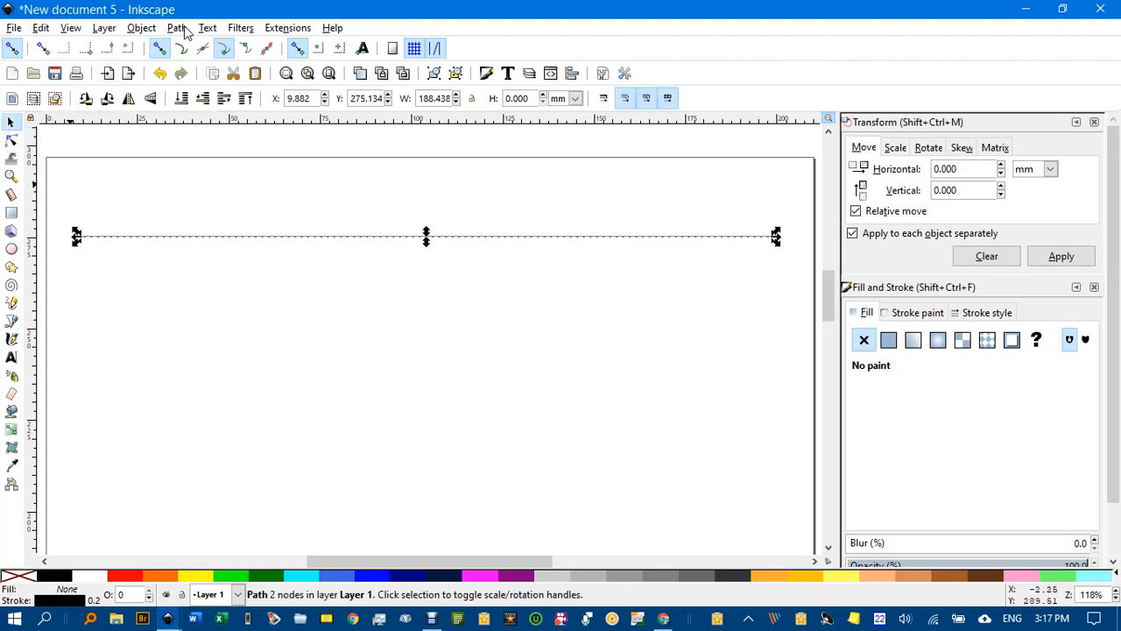
click(288, 28)
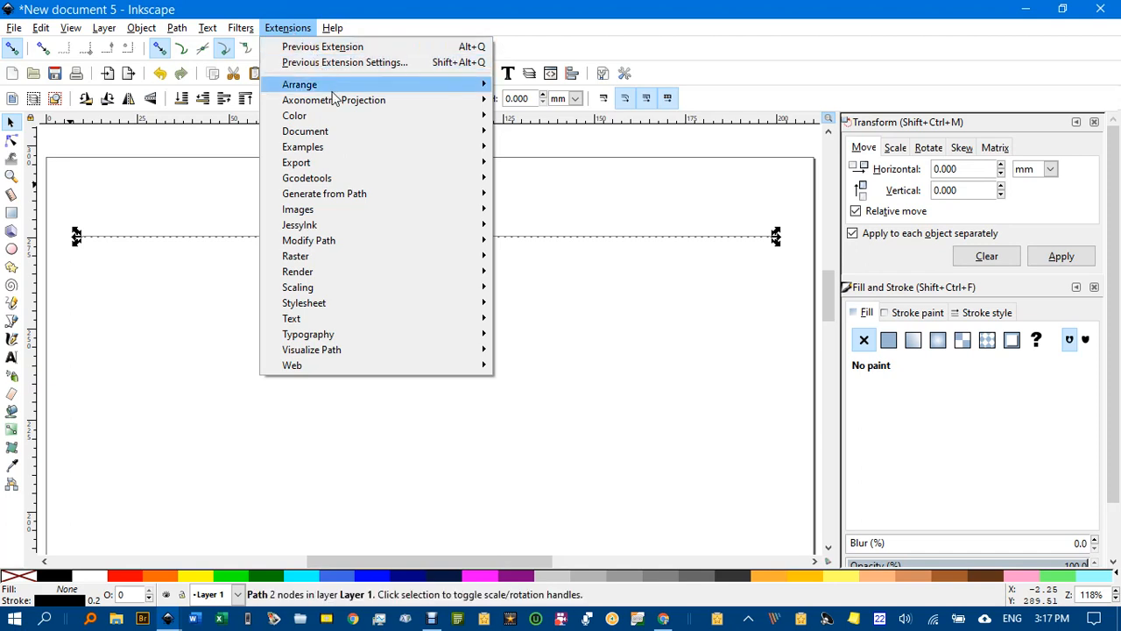
mouse_move(458, 147)
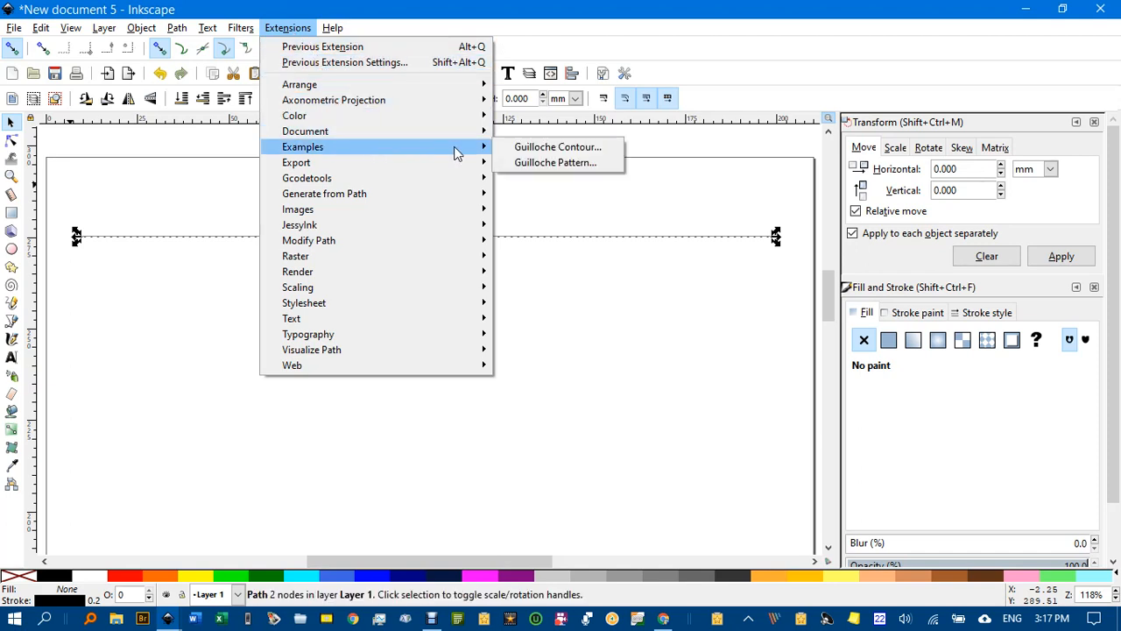
click(543, 149)
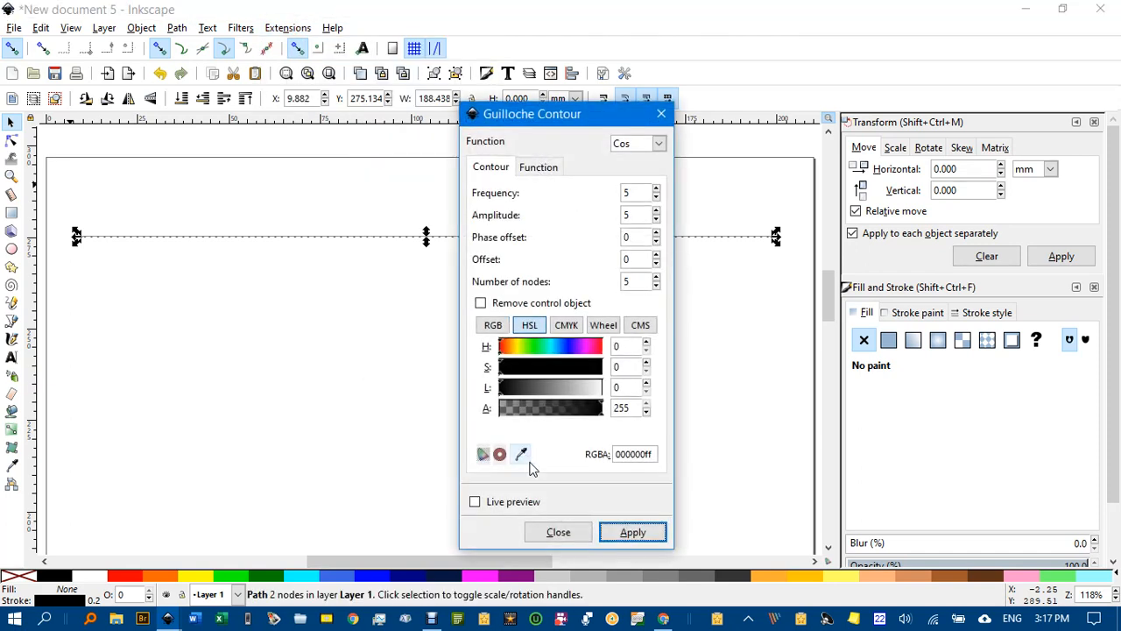
click(634, 535)
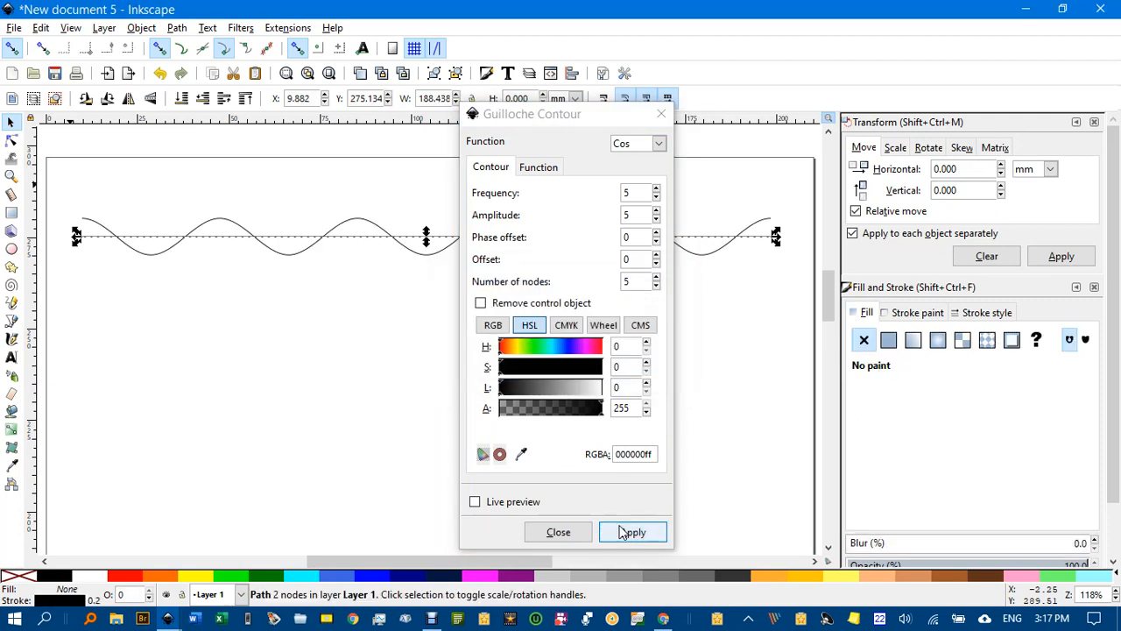
click(559, 532)
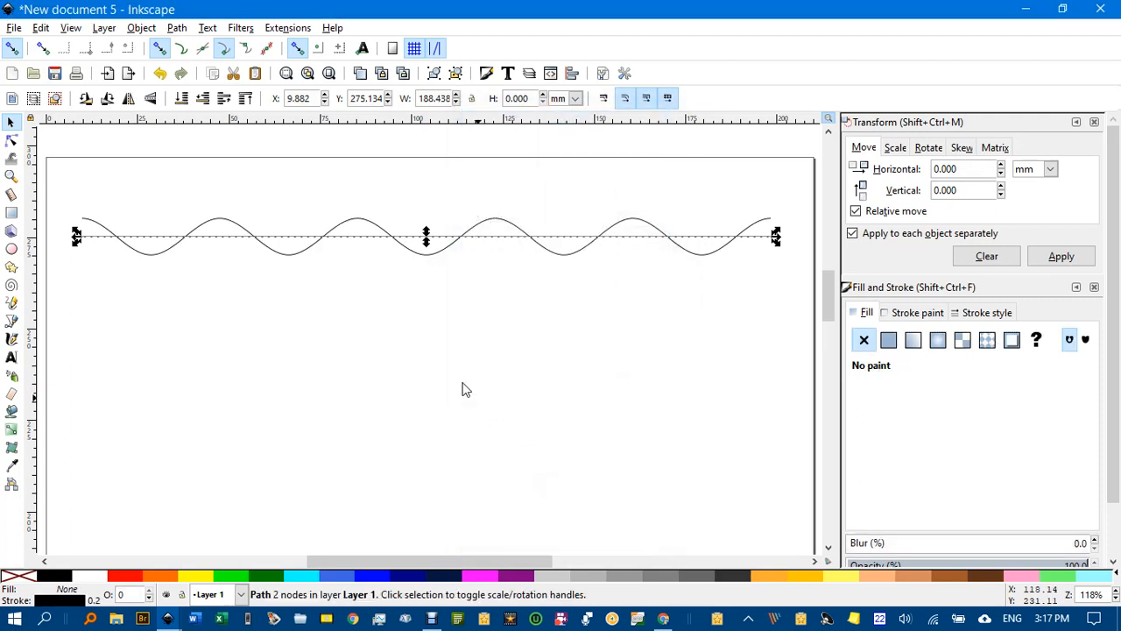
Move the straight line down below the contour wave to Y about 253.3 mm.
click(348, 260)
click(358, 242)
drag(357, 242, 360, 326)
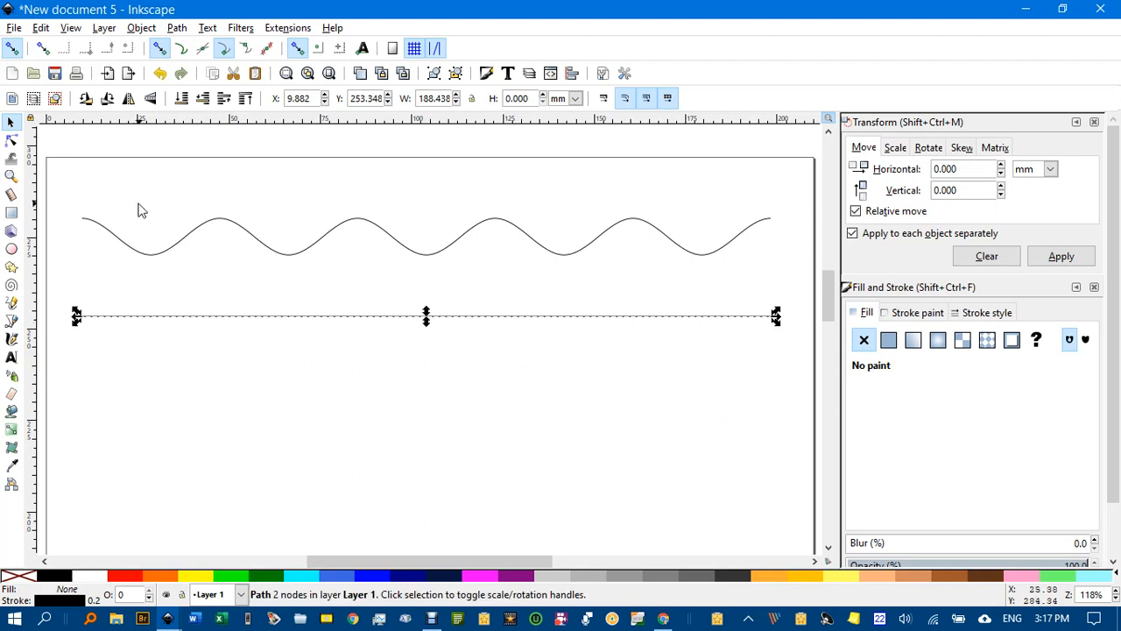
Generate a Cos Guilloche Pattern between the wave and the line with frequency 10, amplitude 100, phase offset -90, 1 series and 60 nodes.
click(77, 181)
drag(52, 167, 800, 371)
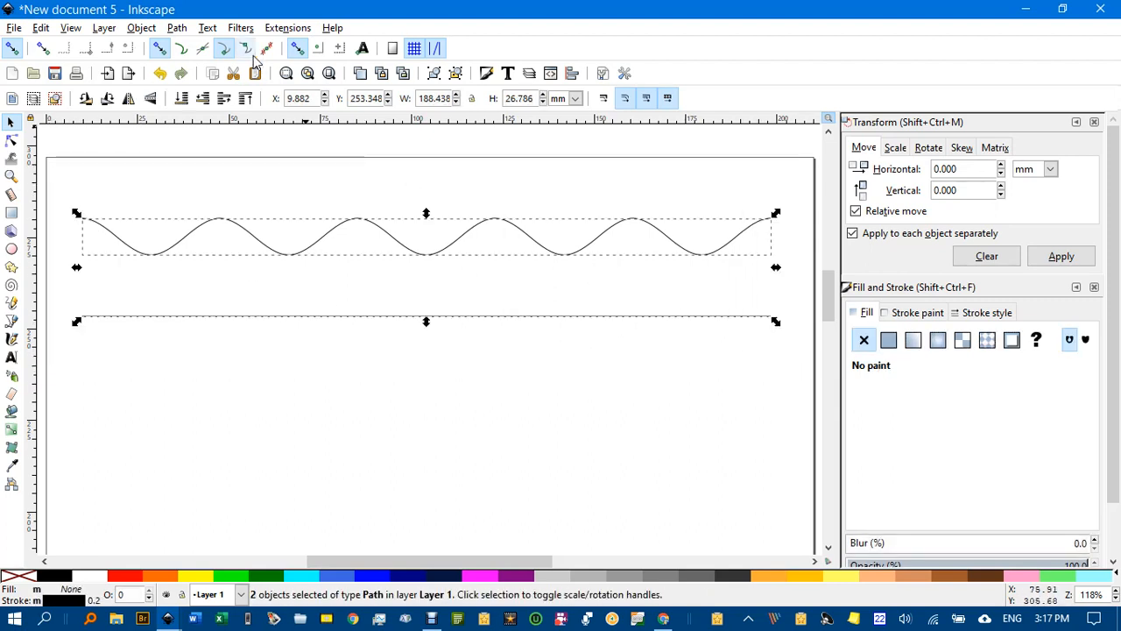
click(282, 29)
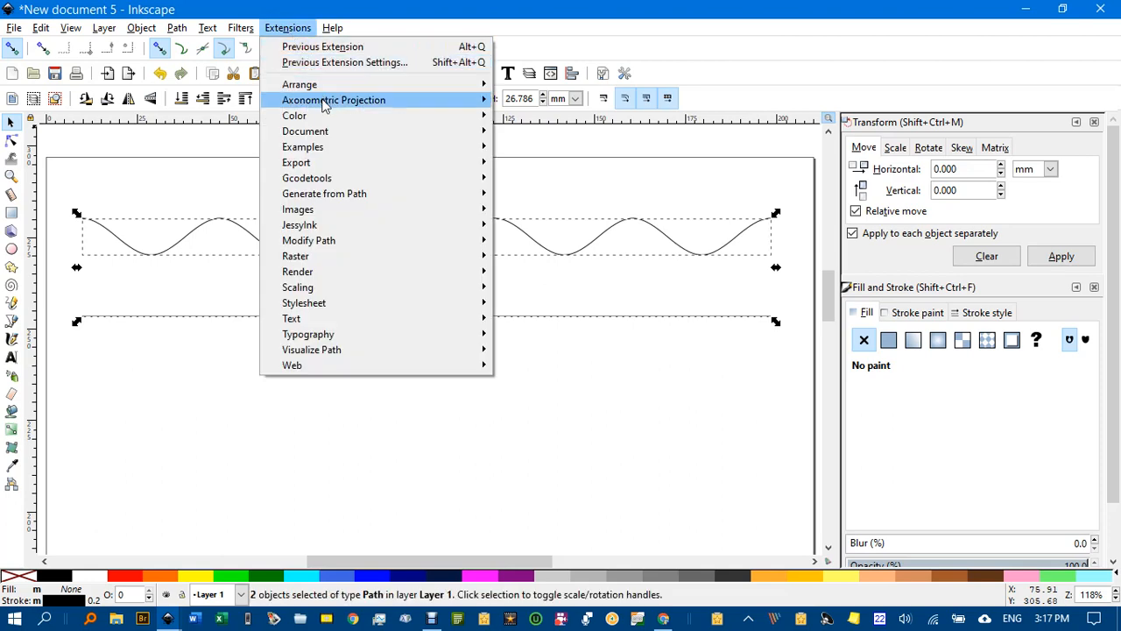
mouse_move(333, 149)
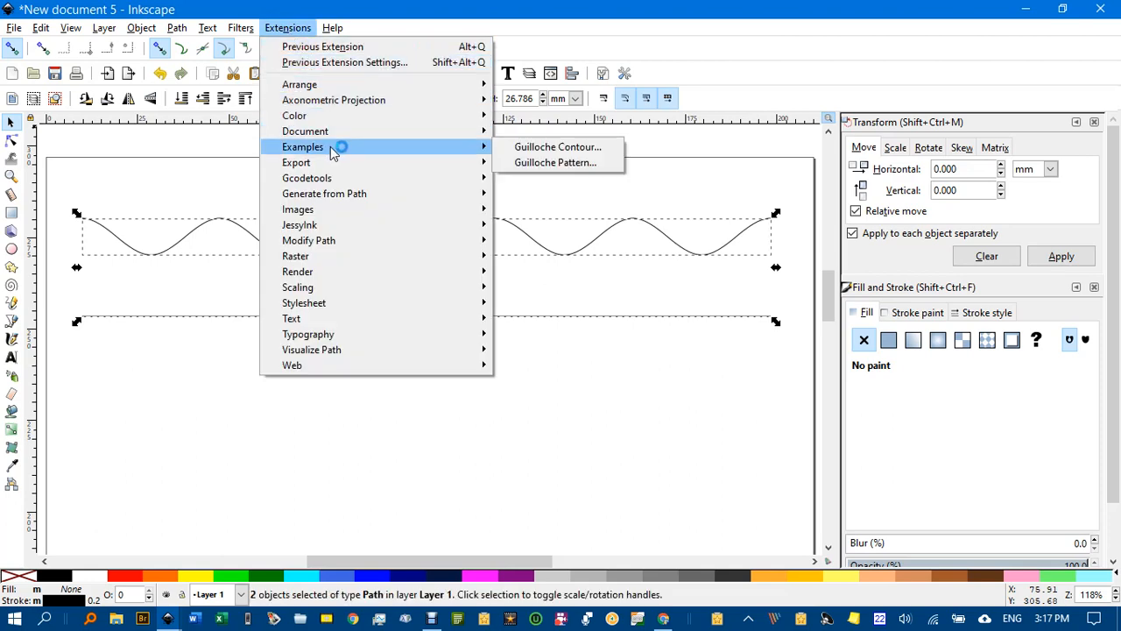
click(551, 162)
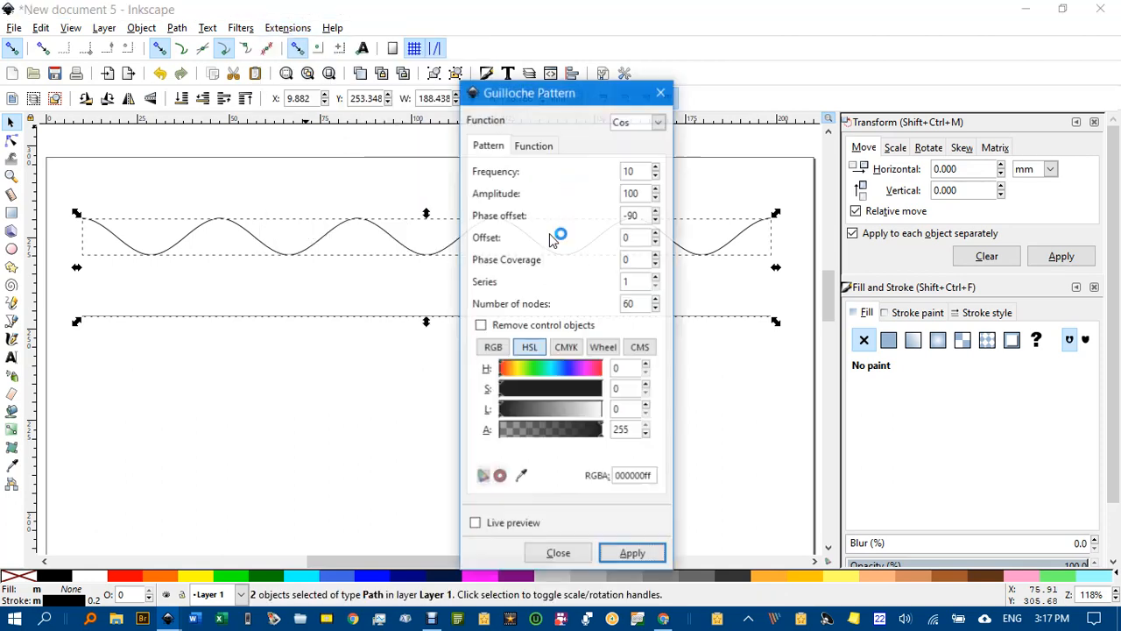
click(475, 524)
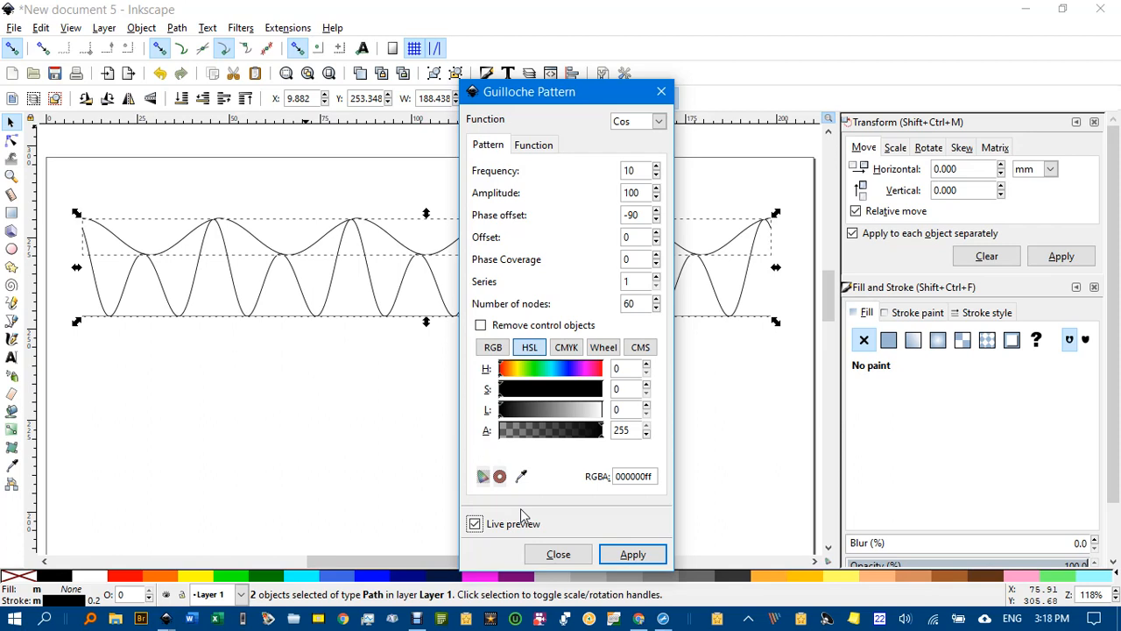
Add two more pattern curves between the wave and the line with phase offsets -80 and -70, without live preview.
click(640, 215)
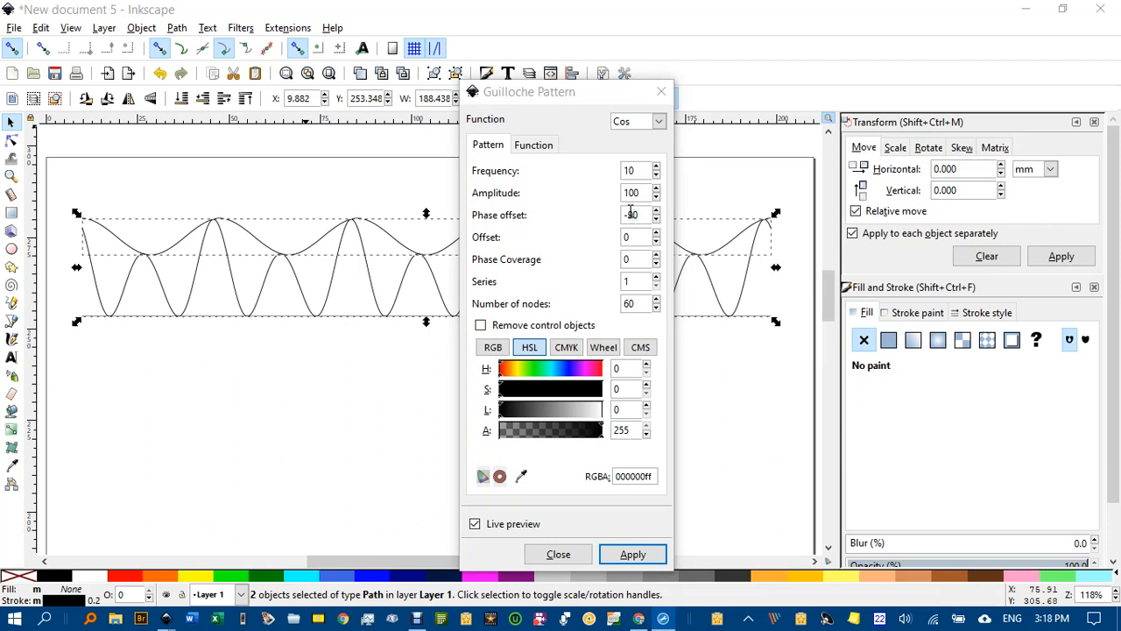
double_click(632, 214)
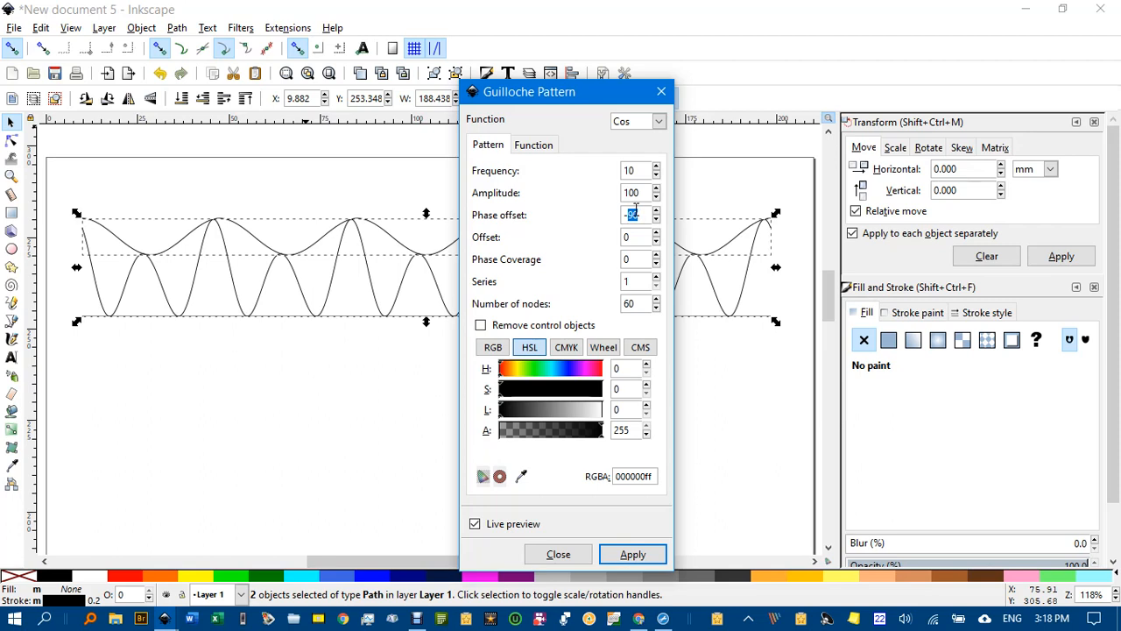
text(80)
click(632, 553)
click(633, 557)
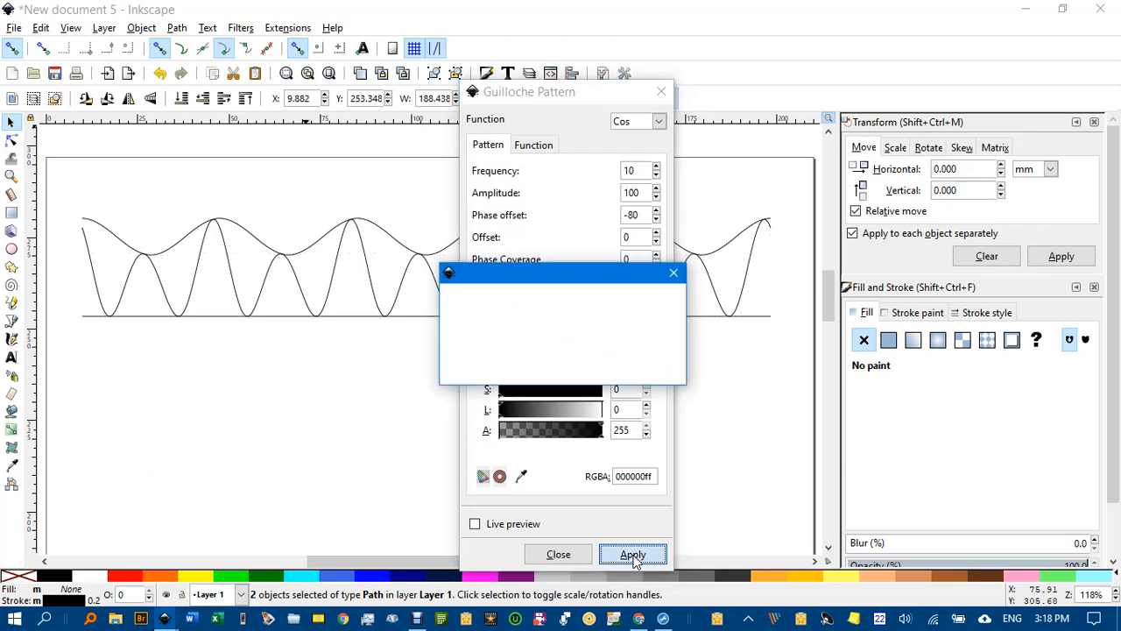
click(638, 215)
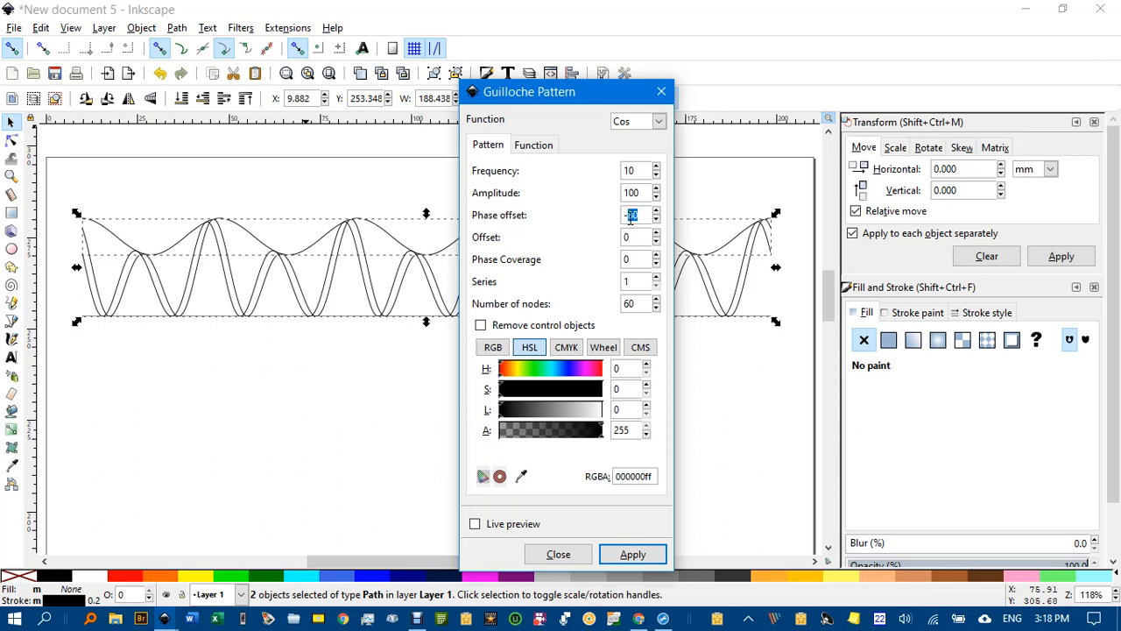
text(-70)
click(633, 554)
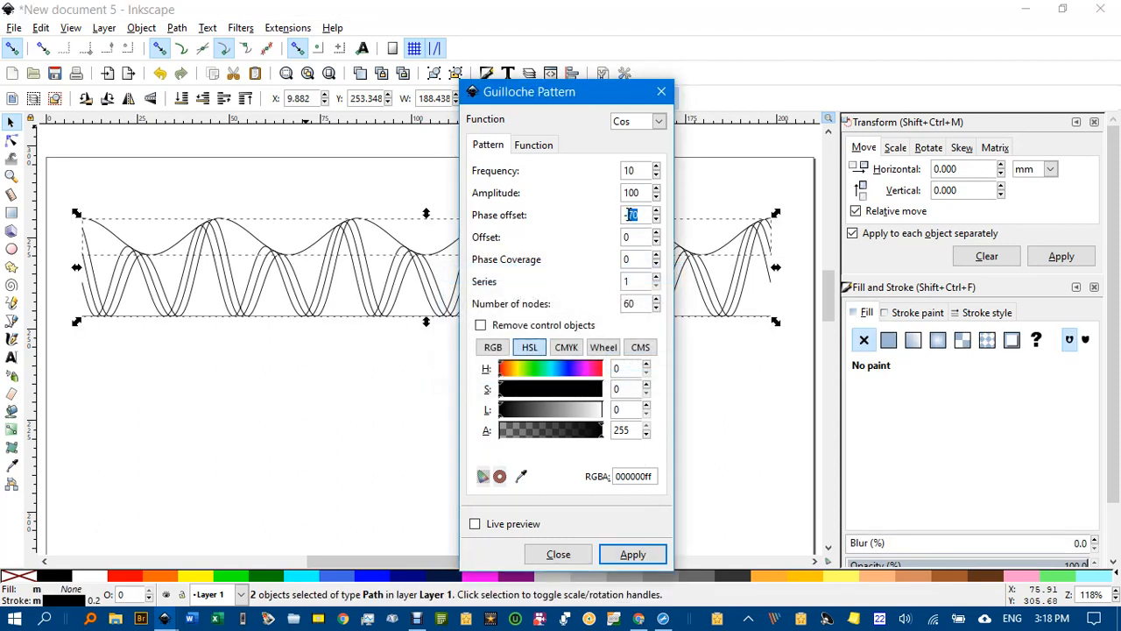
Apply the Guilloche Pattern again with phase offsets -60 and -50.
text(-60)
key(Return)
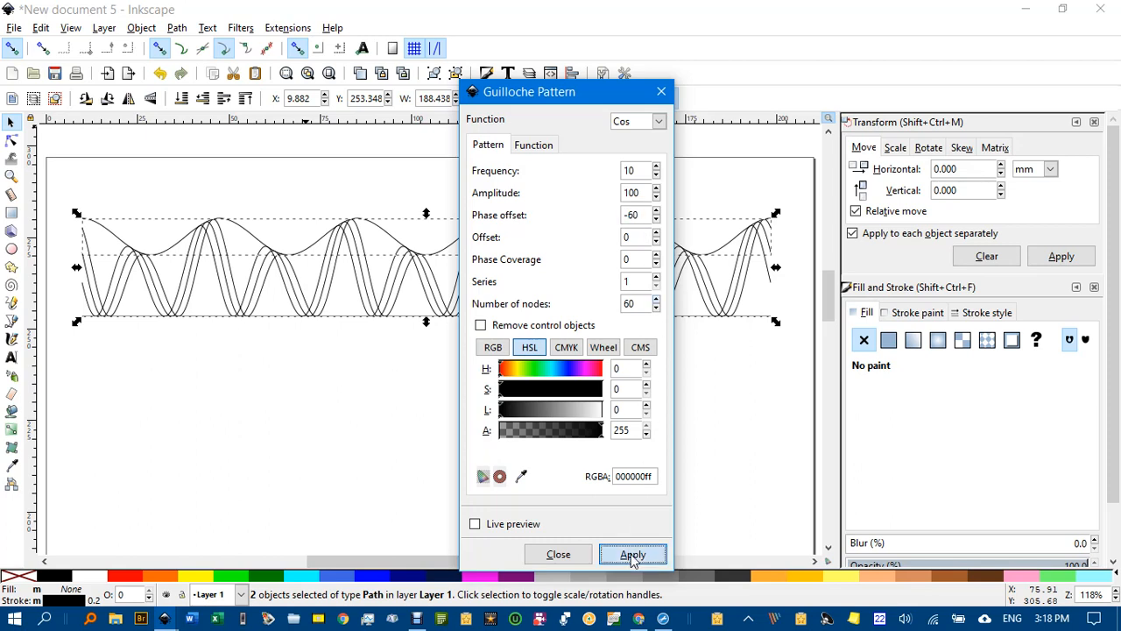
double_click(632, 216)
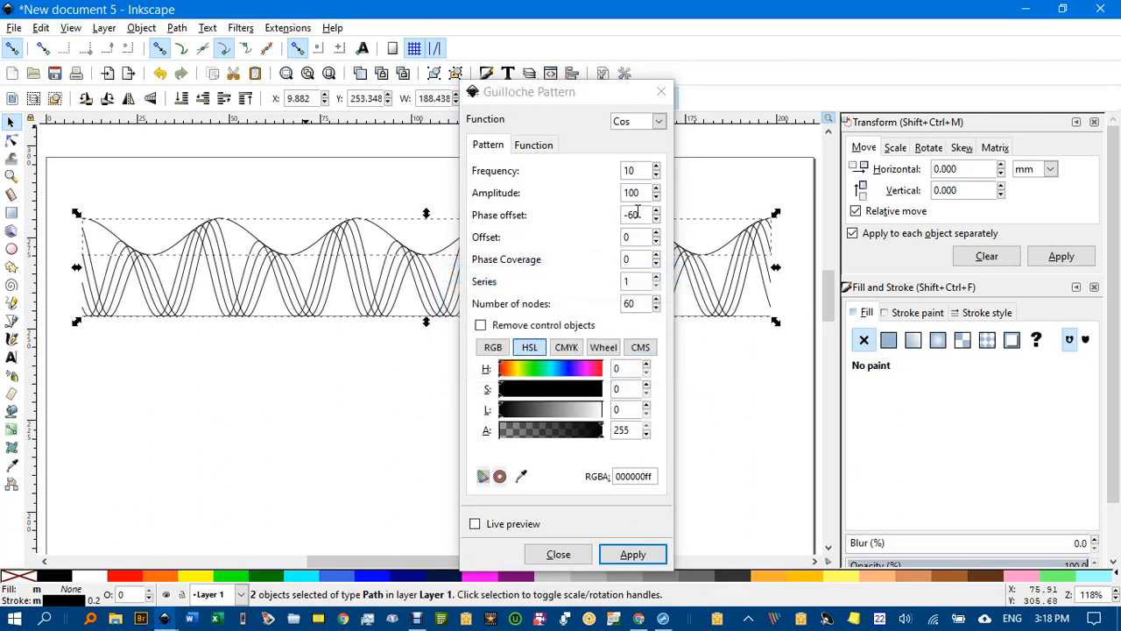
text(50)
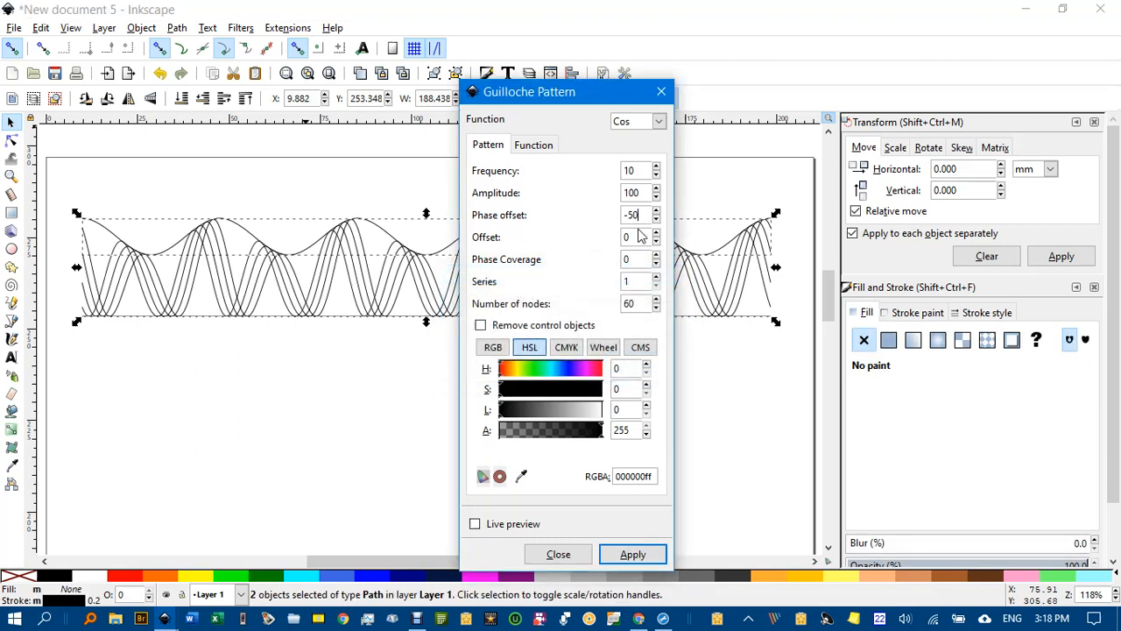
click(638, 554)
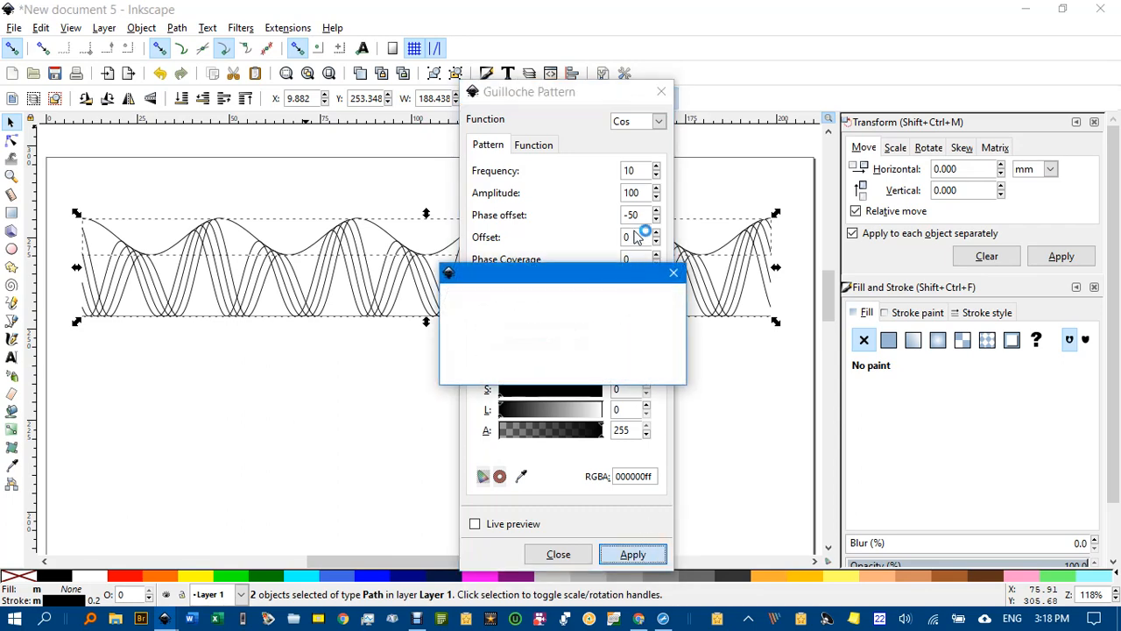
Extend the pattern with further curves at phase offsets -40, -30 and -20.
double_click(634, 215)
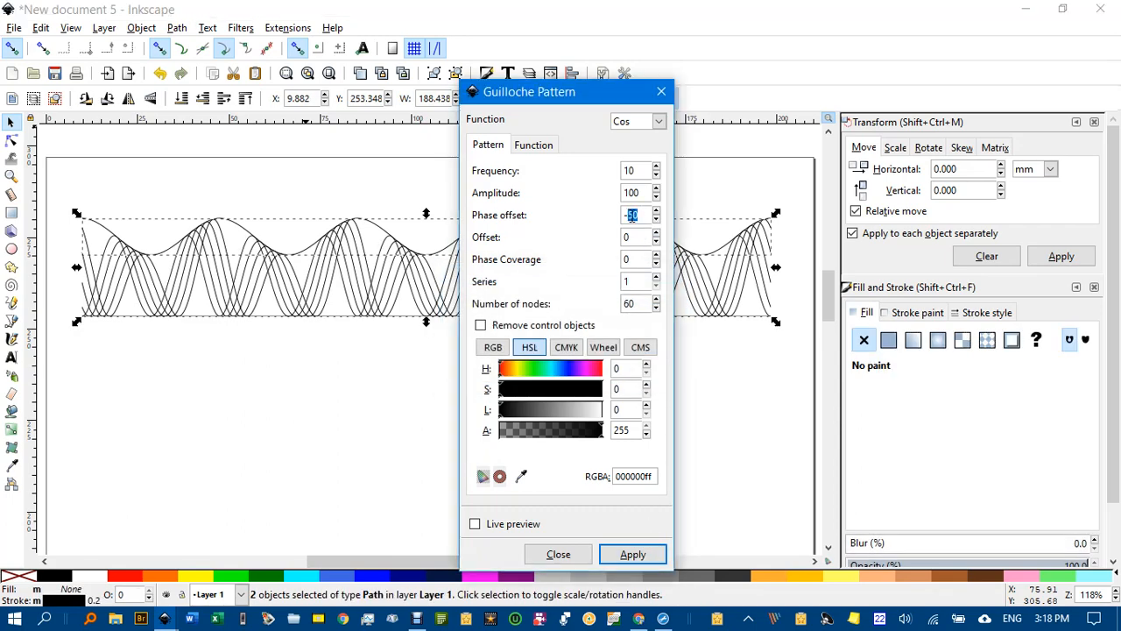
text(40)
click(636, 554)
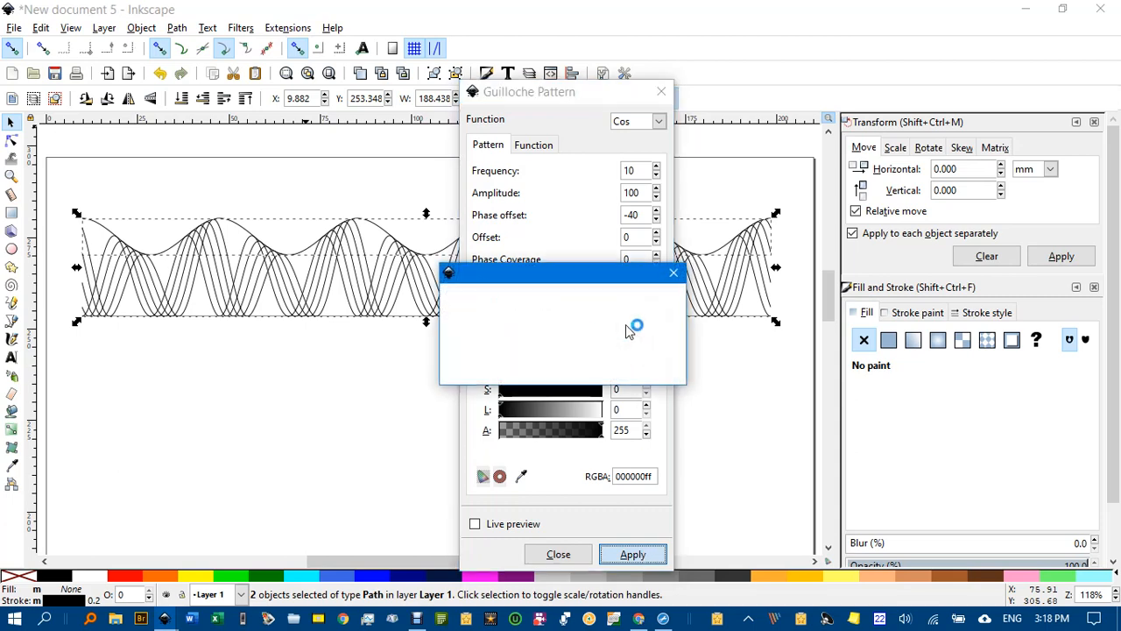
double_click(633, 214)
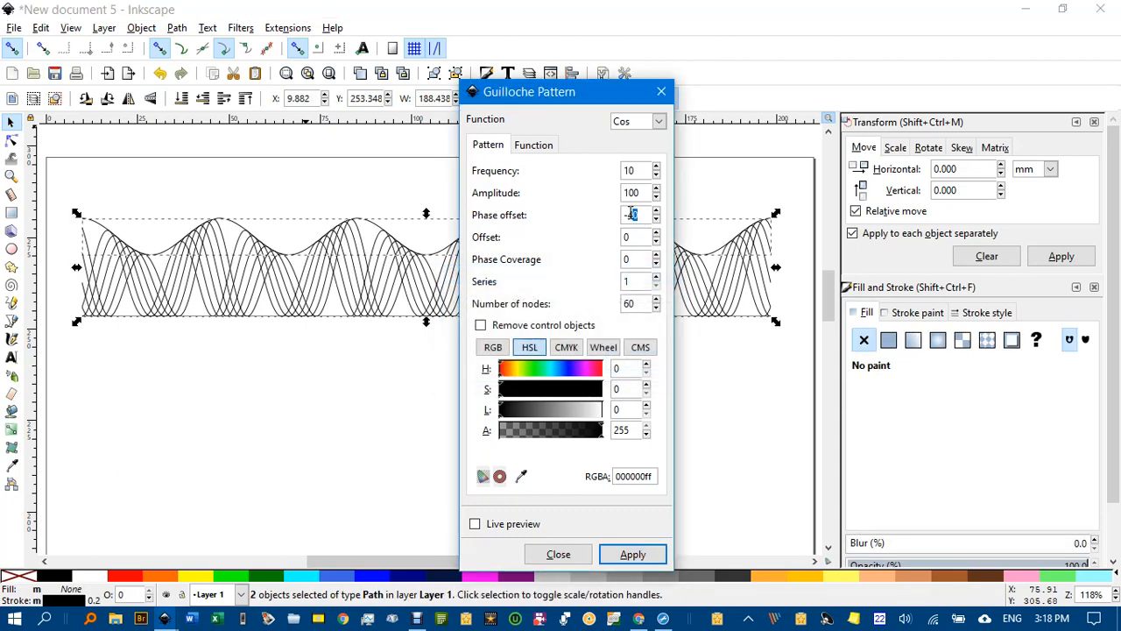
text(30)
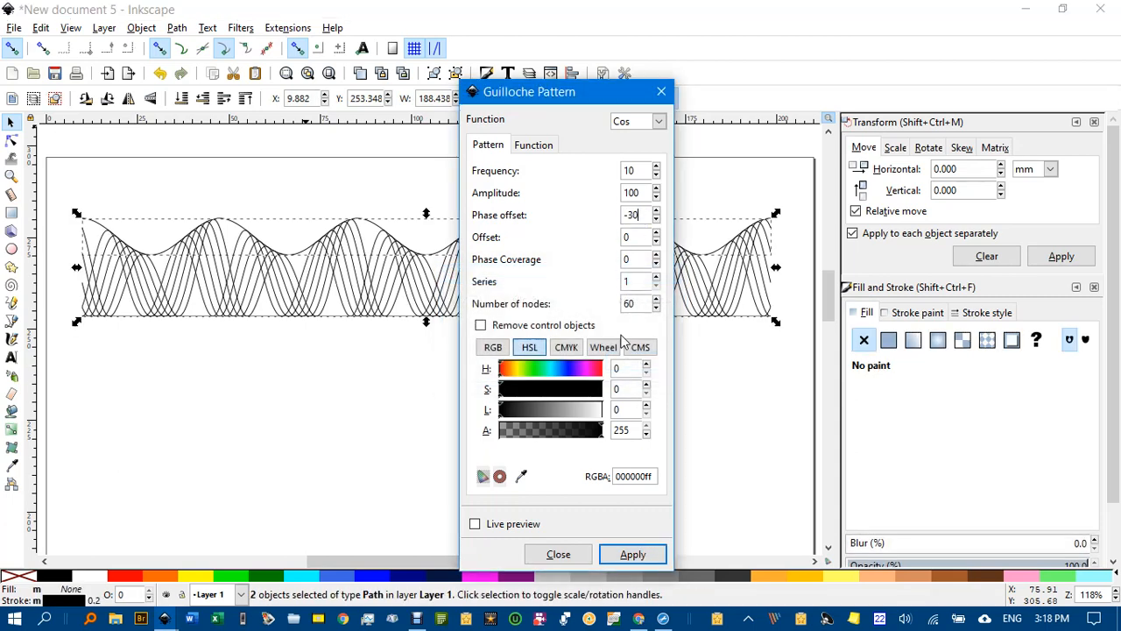
click(635, 554)
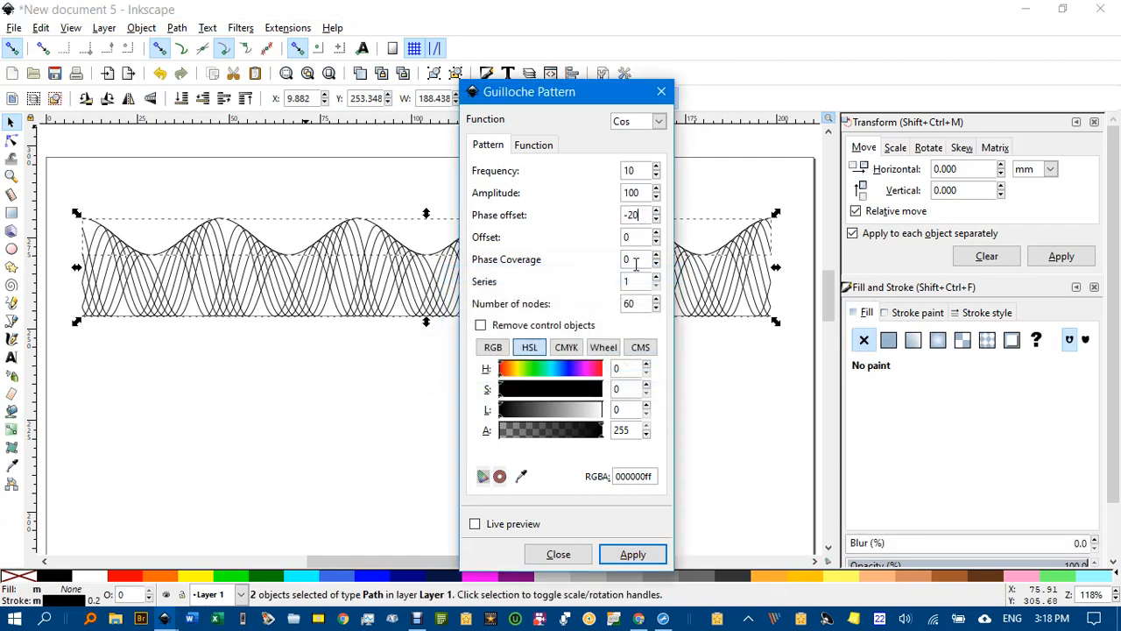
click(636, 553)
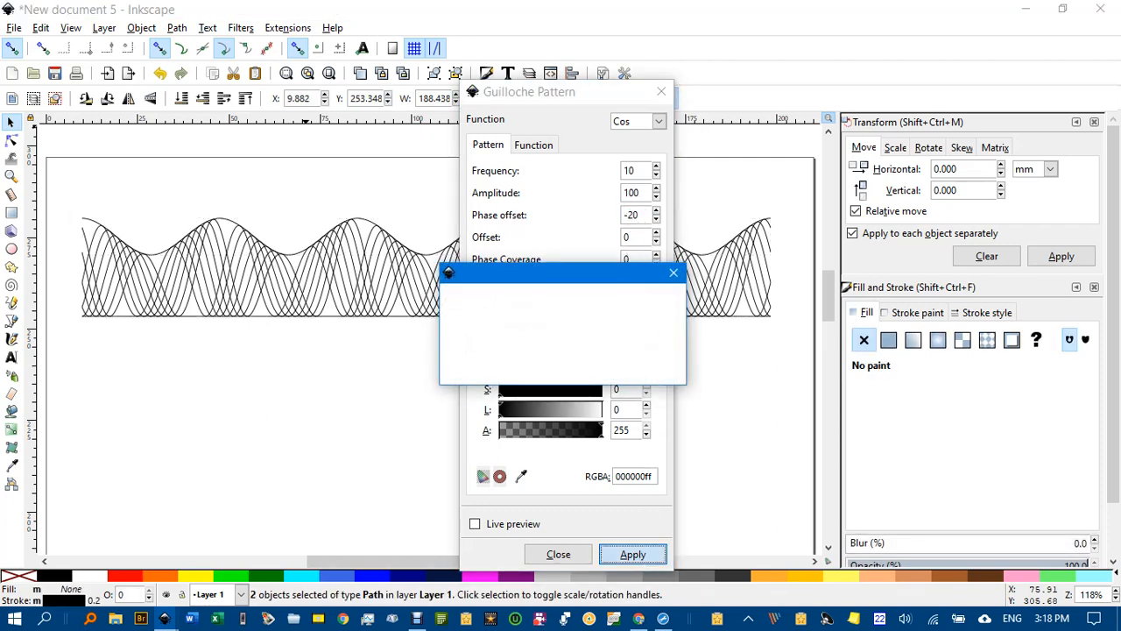
Complete the pattern with curves at phase offsets -10 and 0, and close the Guilloche Pattern extension.
drag(642, 215, 627, 214)
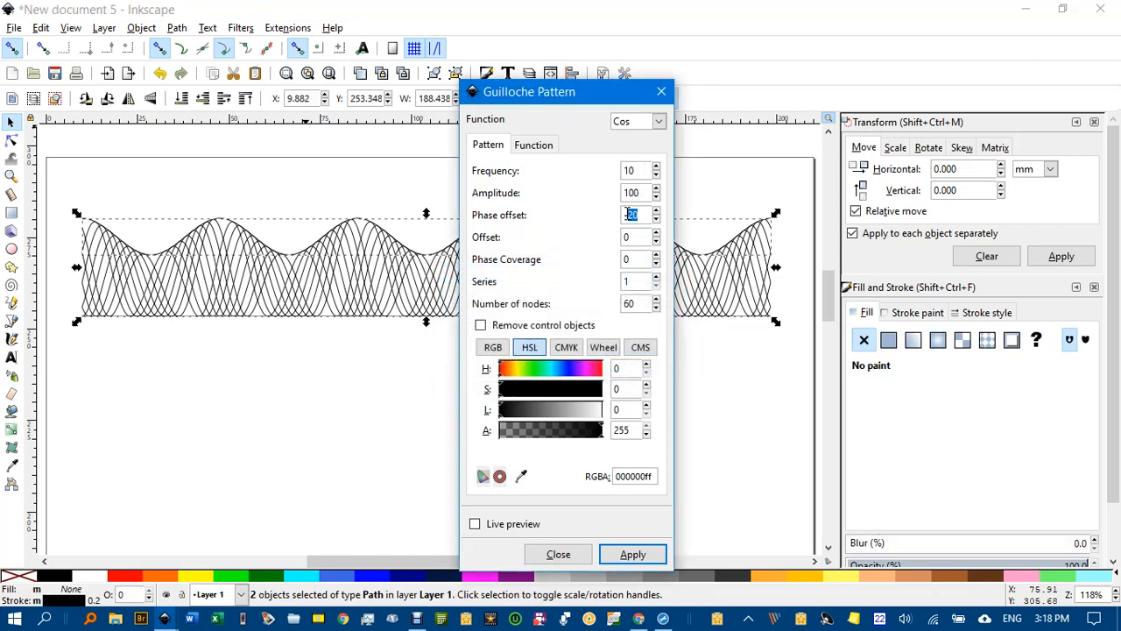
text(10)
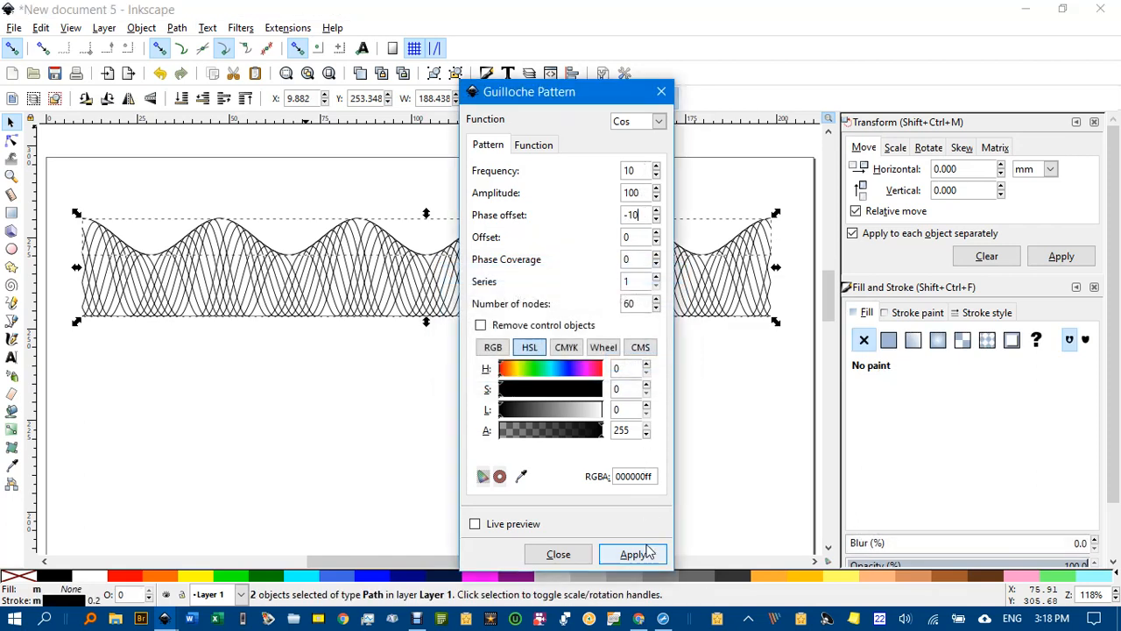
click(646, 552)
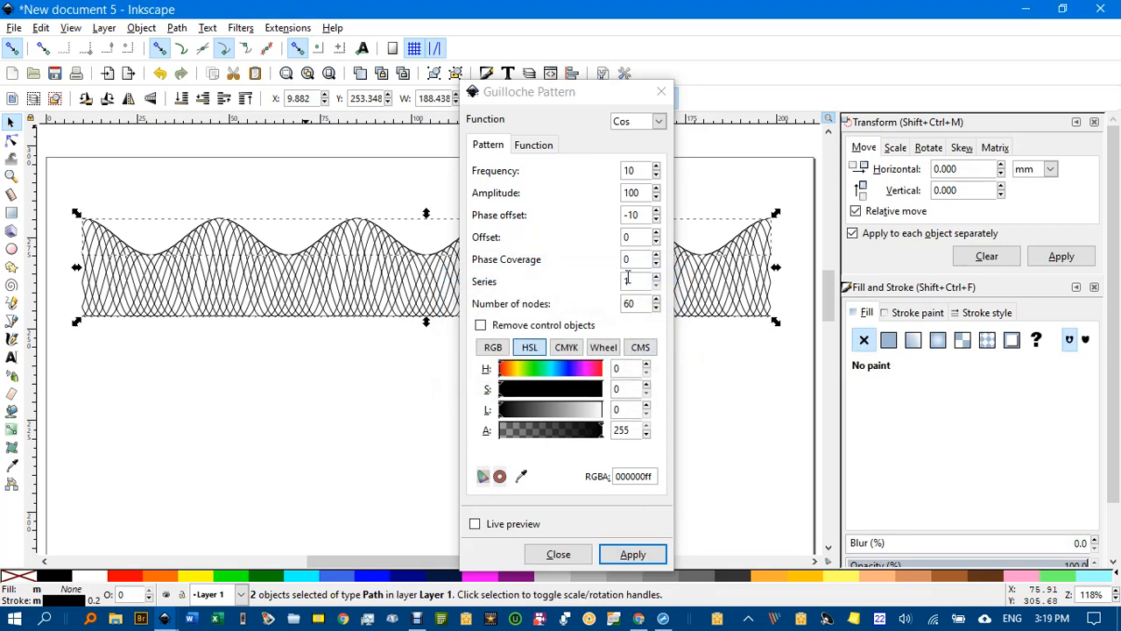
click(634, 214)
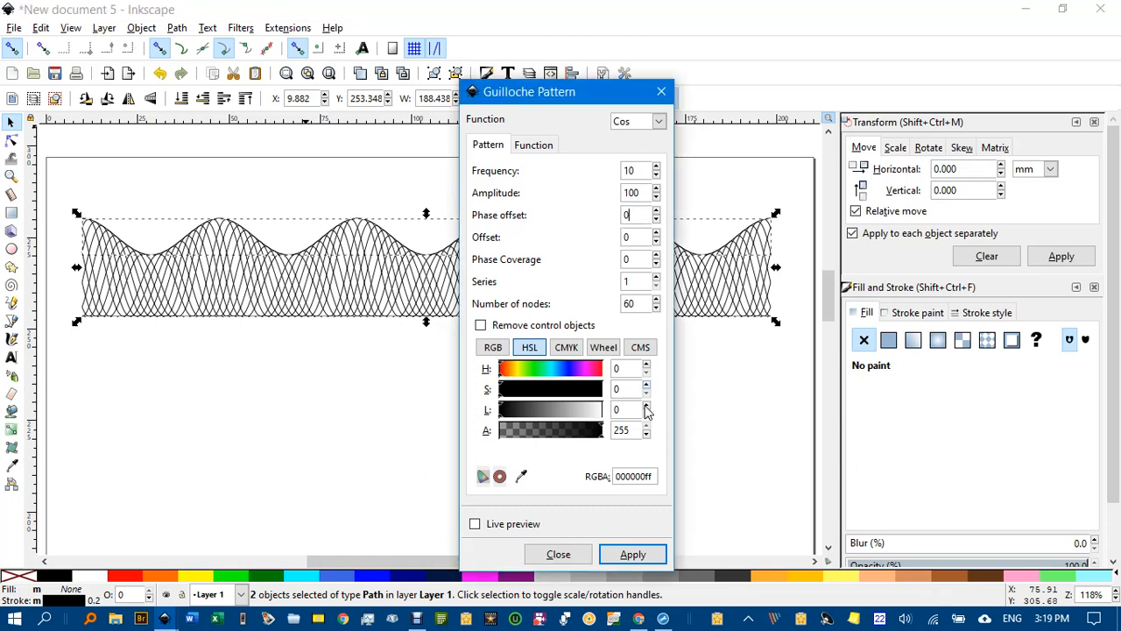
click(649, 557)
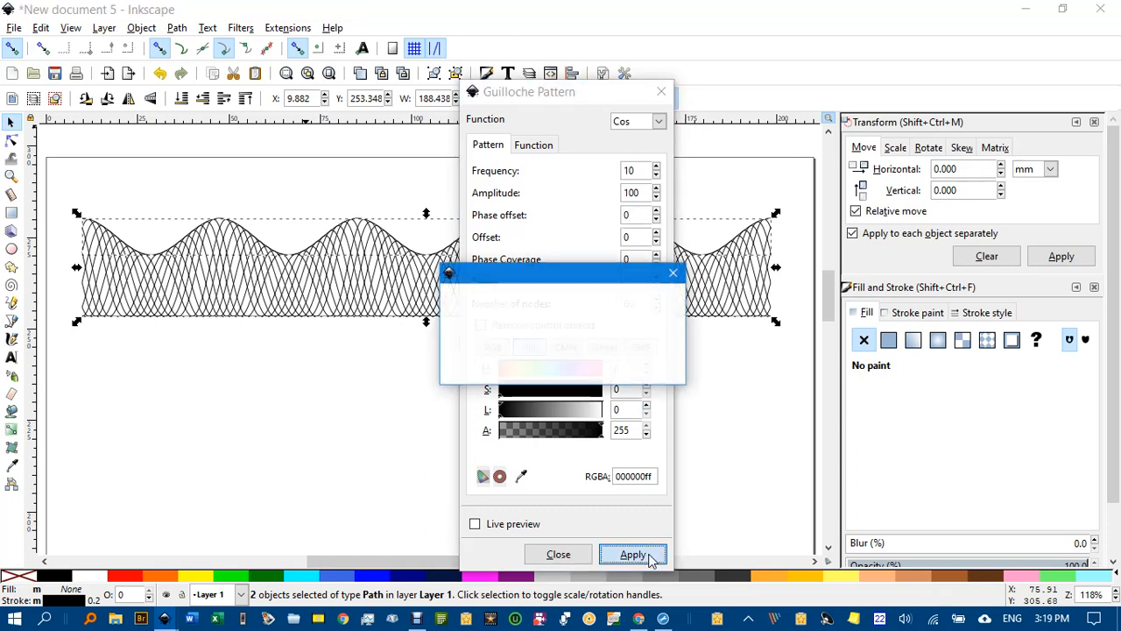
click(560, 554)
click(156, 357)
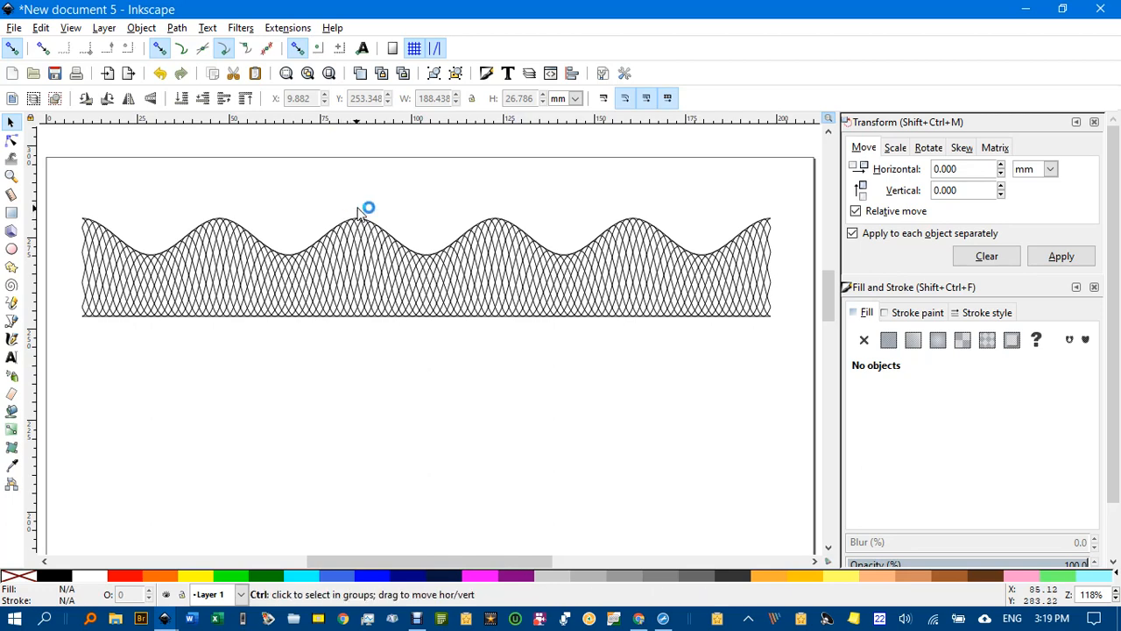
Group all the pattern curves with their wave and line, and squeeze the group vertically about its centre to about 14 mm high.
ctrl+scroll(365, 213, down, 1)
drag(134, 185, 696, 327)
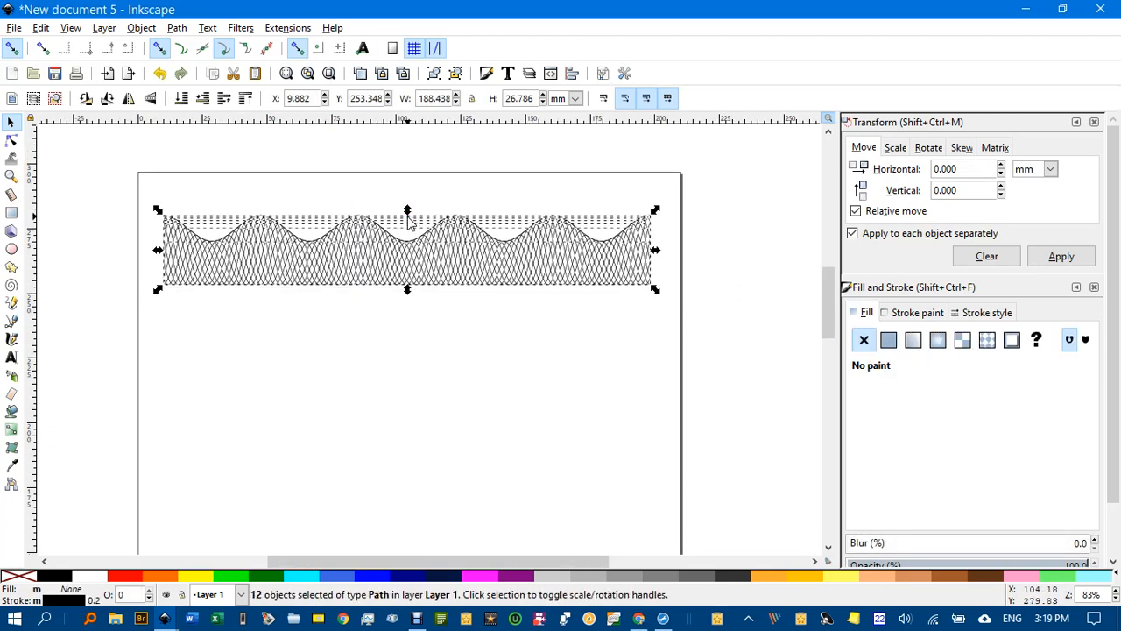
key(ctrl+g)
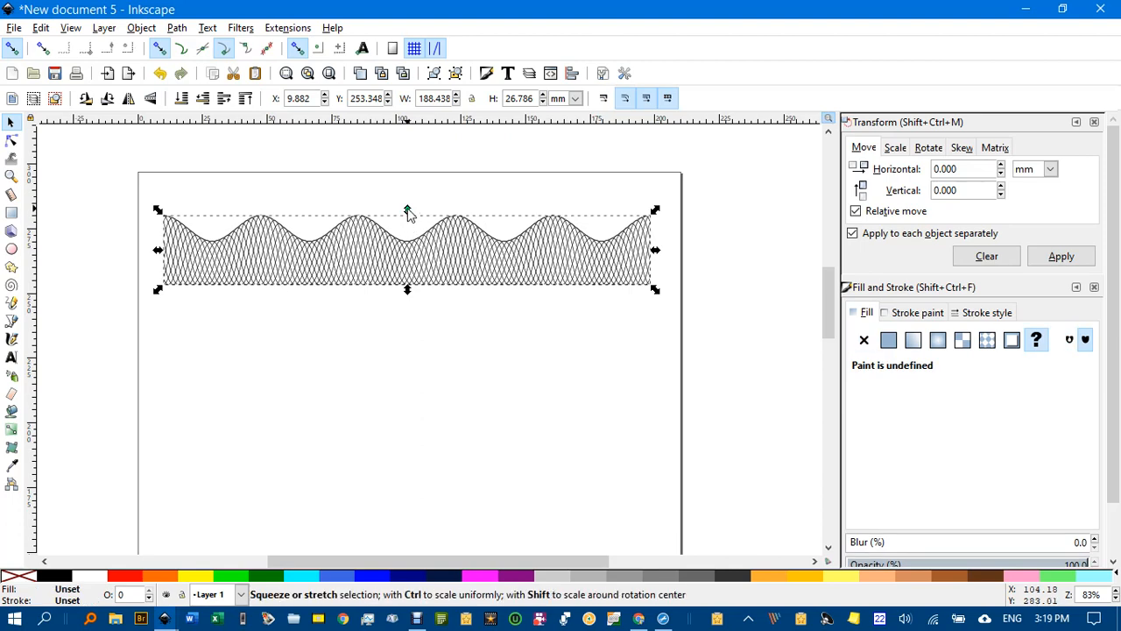
drag(409, 212, 410, 225)
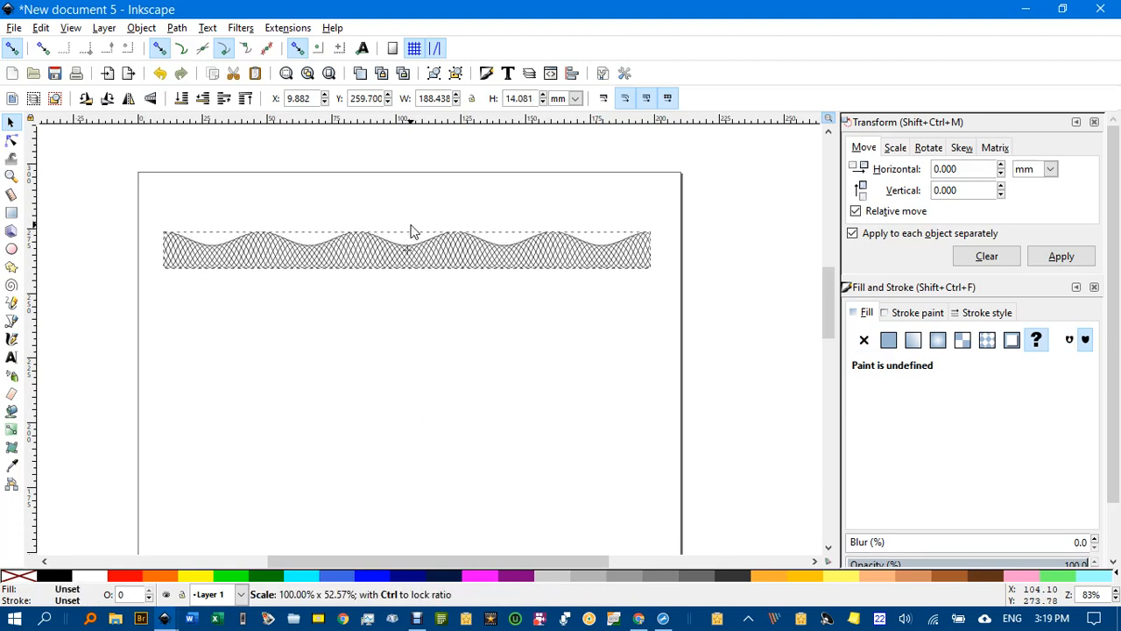
click(471, 228)
scroll(453, 243, up, 2)
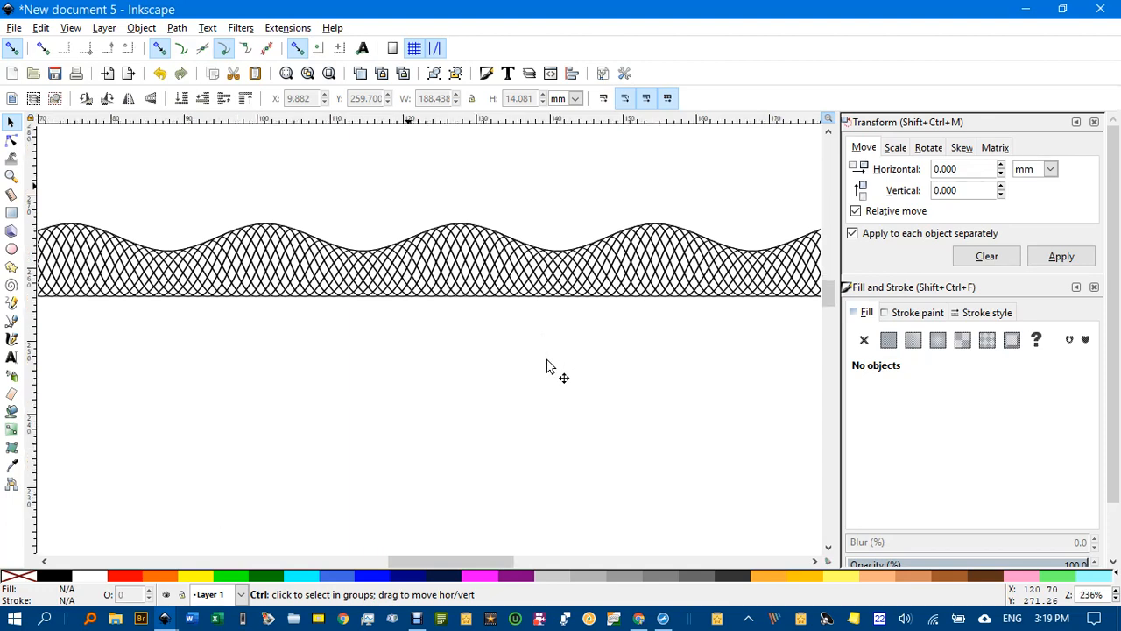
ctrl+scroll(547, 366, down, 1)
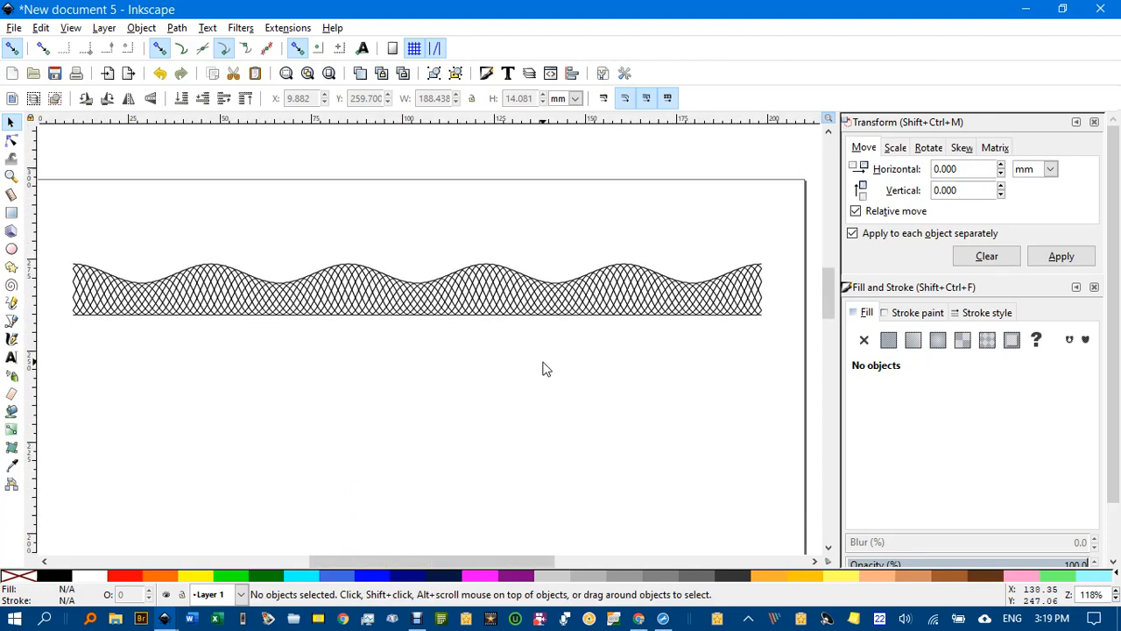
scroll(543, 368, down, 1)
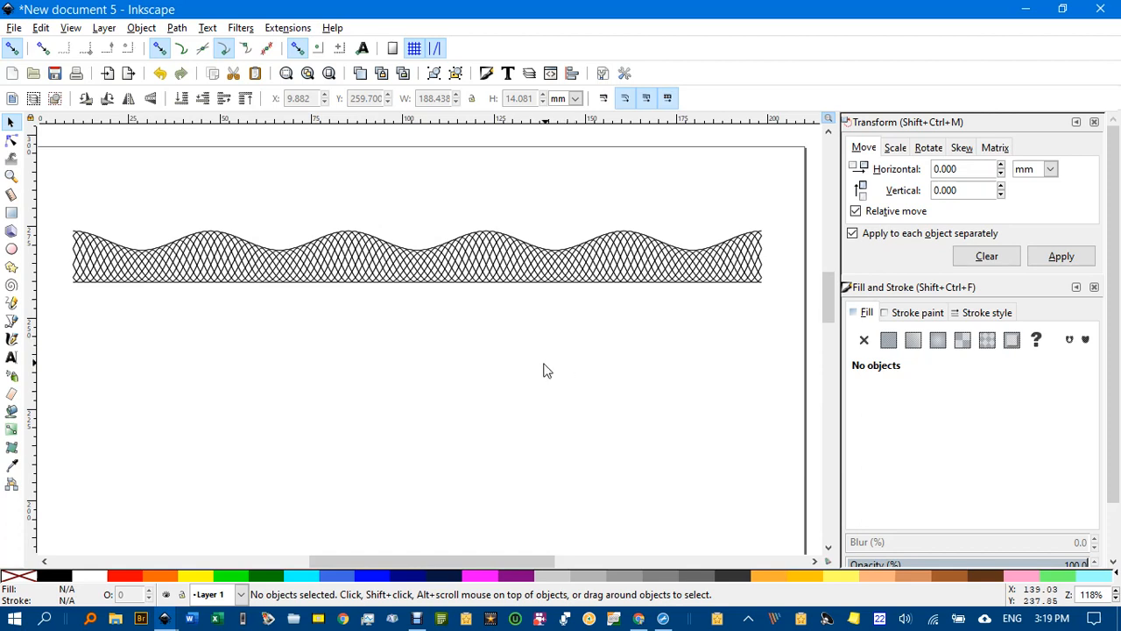
Close New document 5 and New document 4 without saving their changes.
click(1100, 9)
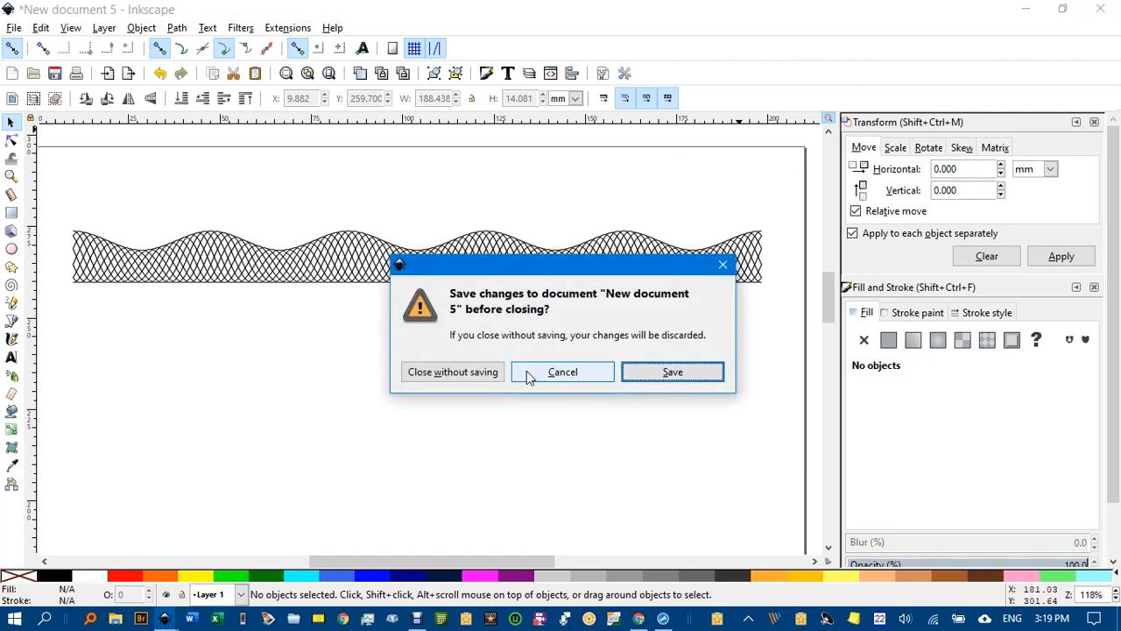
click(464, 377)
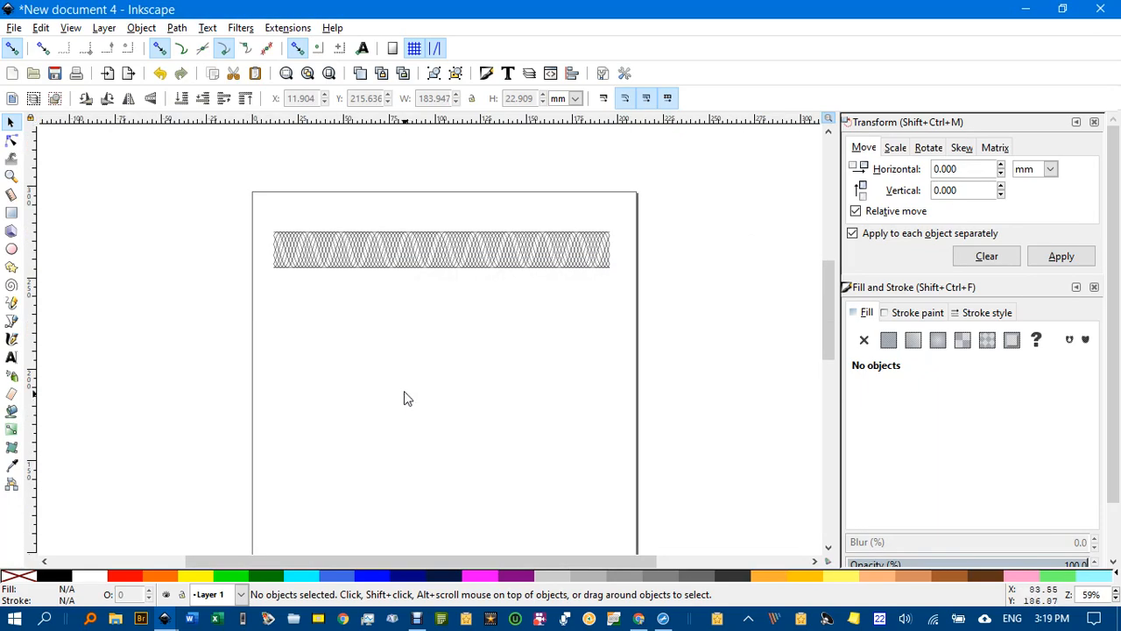
click(1102, 10)
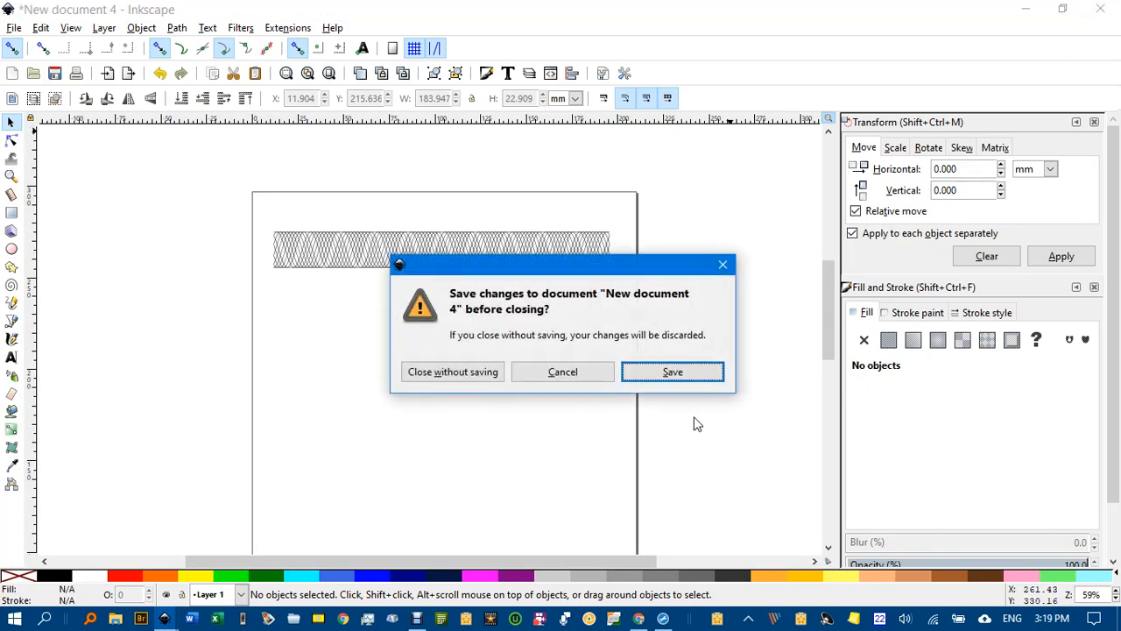
click(493, 374)
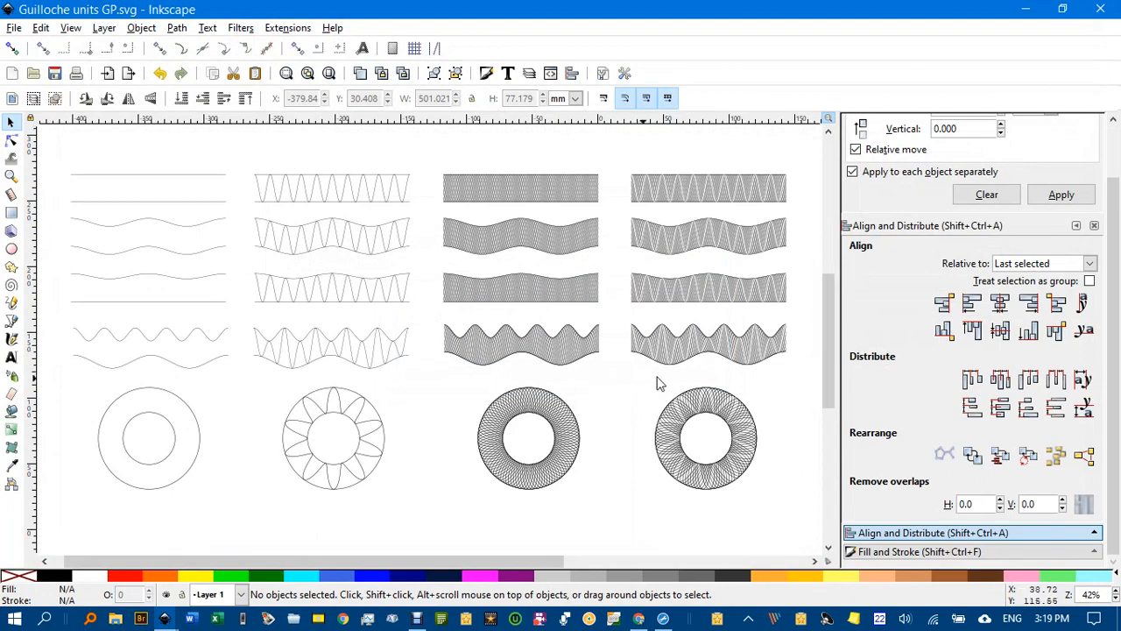
Examine the straight, wavy and circular guilloche samples in Guilloche units GP.svg, comparing contours, single curves and finished patterns.
scroll(701, 362, right, 4)
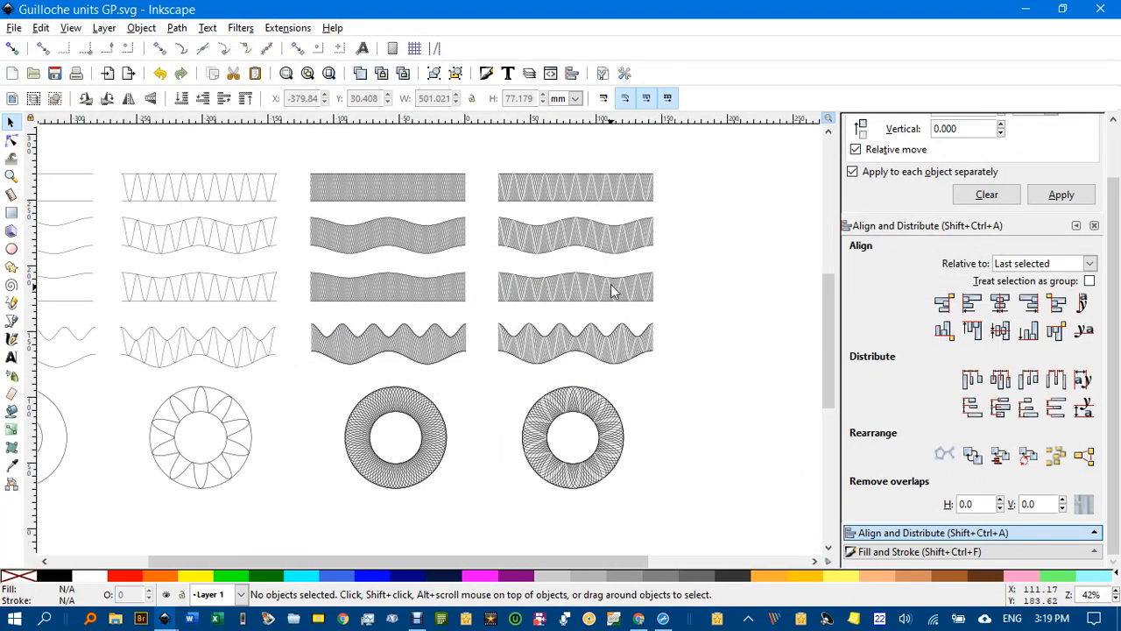
scroll(576, 257, up, 2)
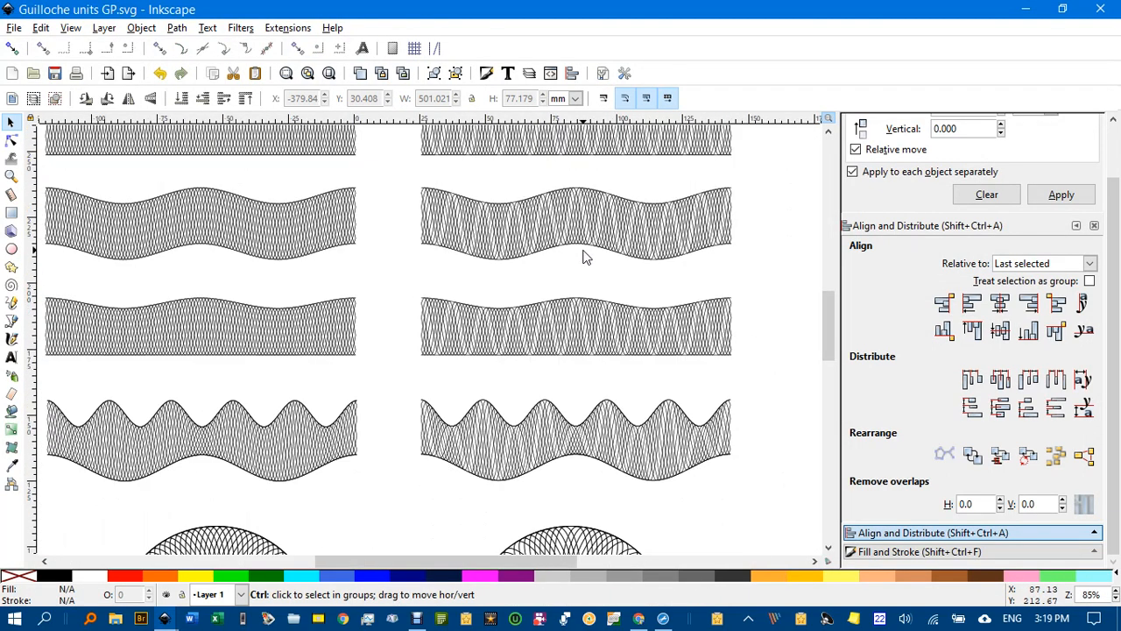
scroll(588, 263, down, 1)
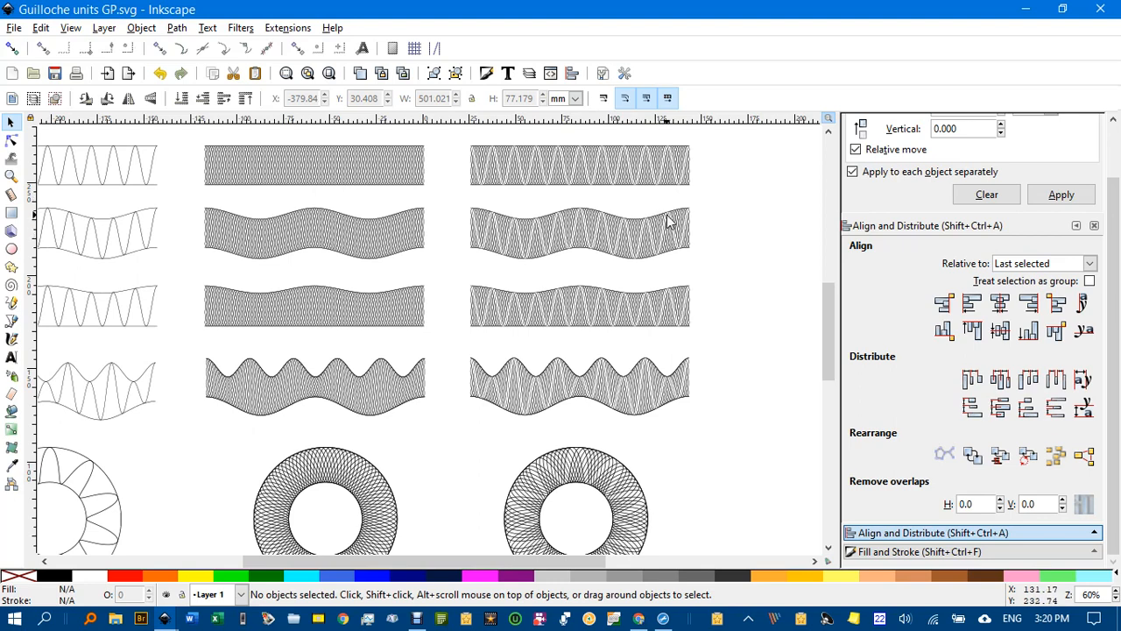
scroll(656, 448, down, 3)
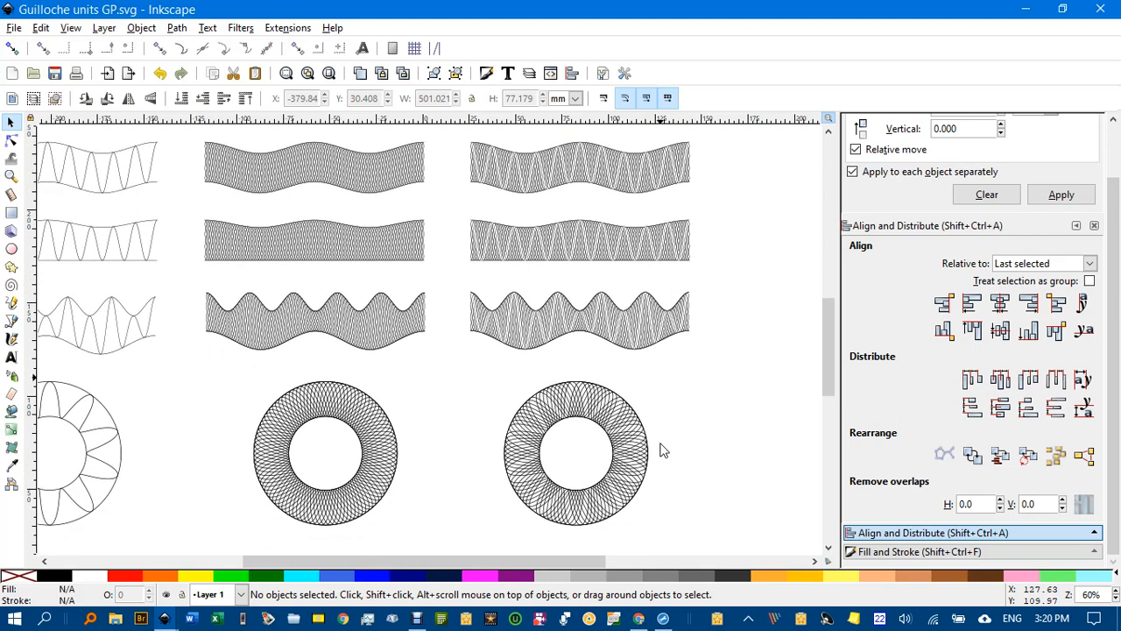
scroll(665, 406, down, 1)
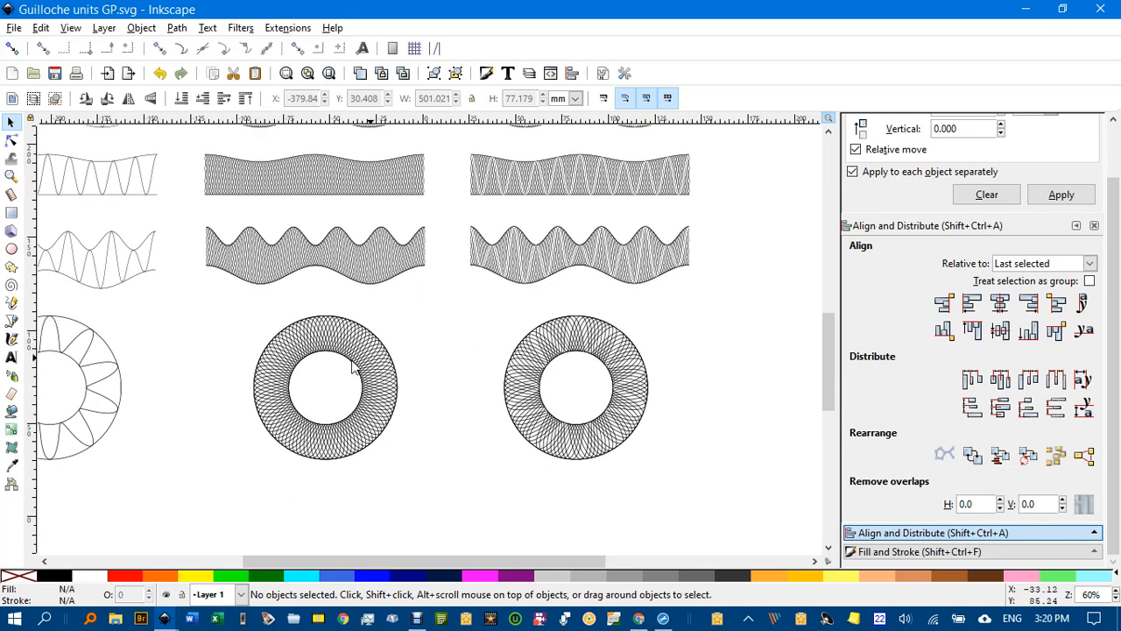
drag(201, 388, 587, 444)
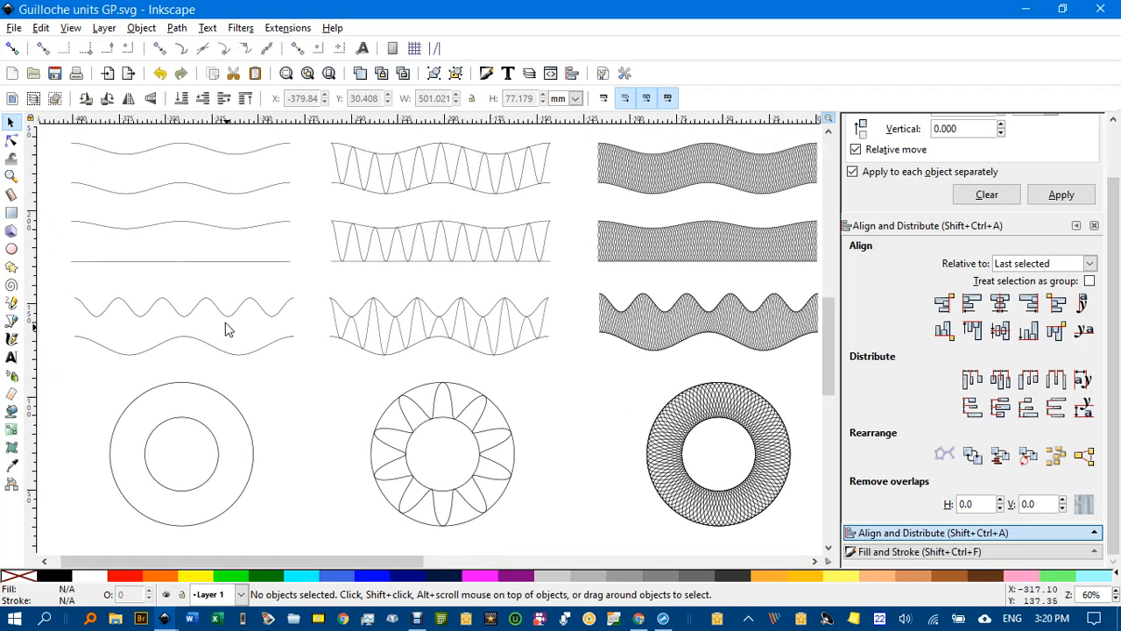
scroll(259, 210, up, 2)
scroll(260, 213, up, 1)
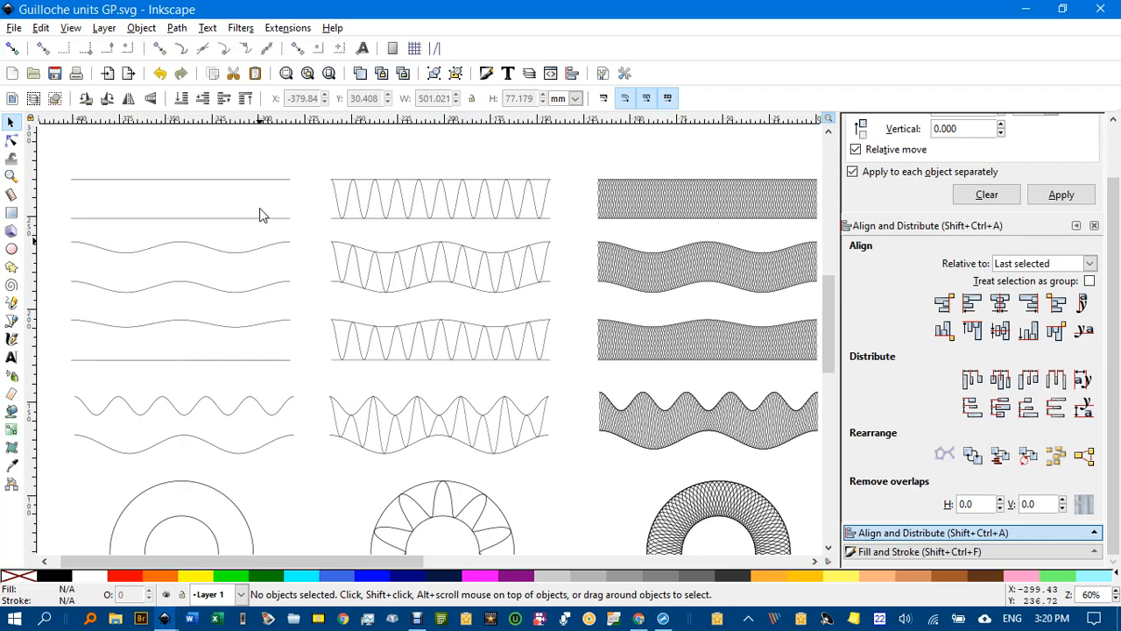
mouse_move(679, 210)
mouse_down()
mouse_move(528, 207)
mouse_move(668, 210)
mouse_up()
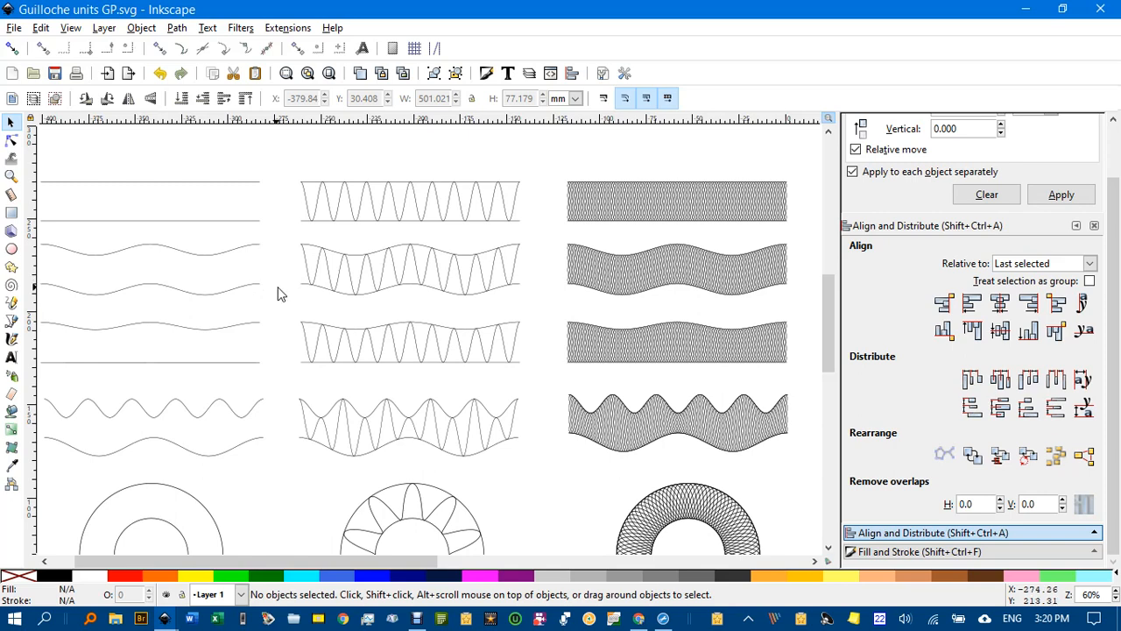
scroll(318, 370, down, 4)
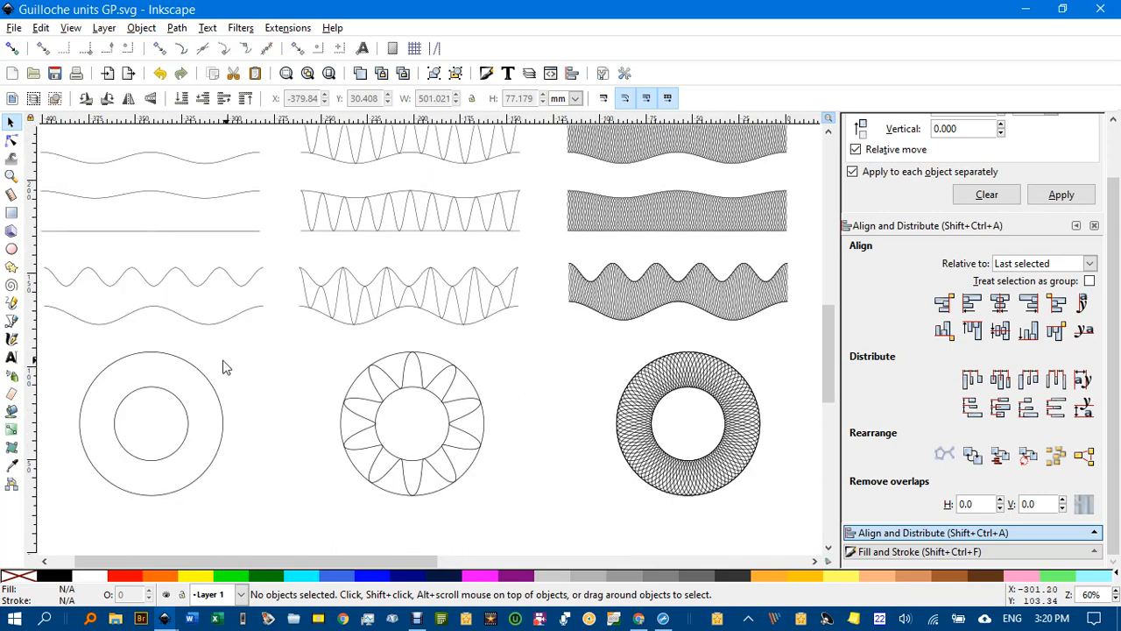
Select the two plain concentric circles together and check the Object to Path command for them, leaving them unconverted.
click(183, 369)
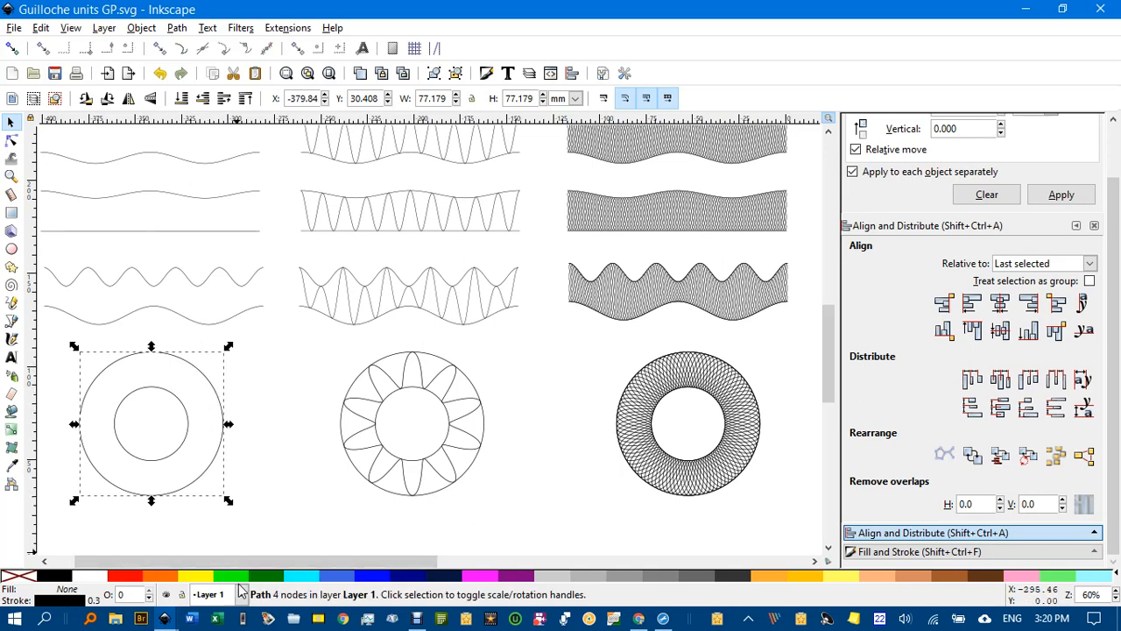
click(56, 331)
drag(56, 331, 292, 540)
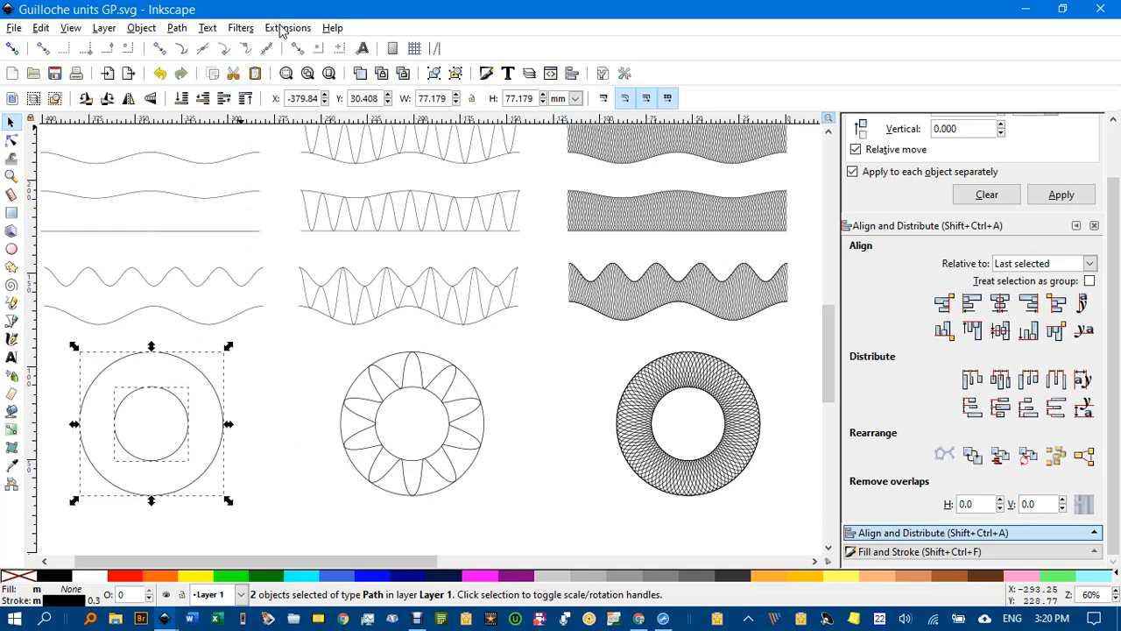
click(178, 29)
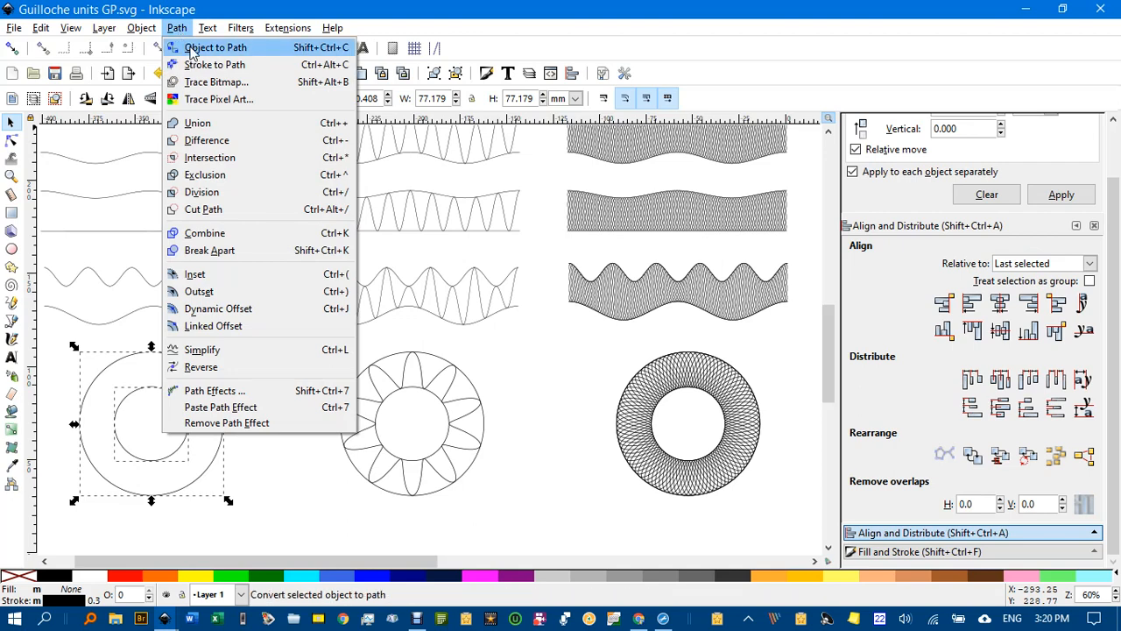
click(299, 508)
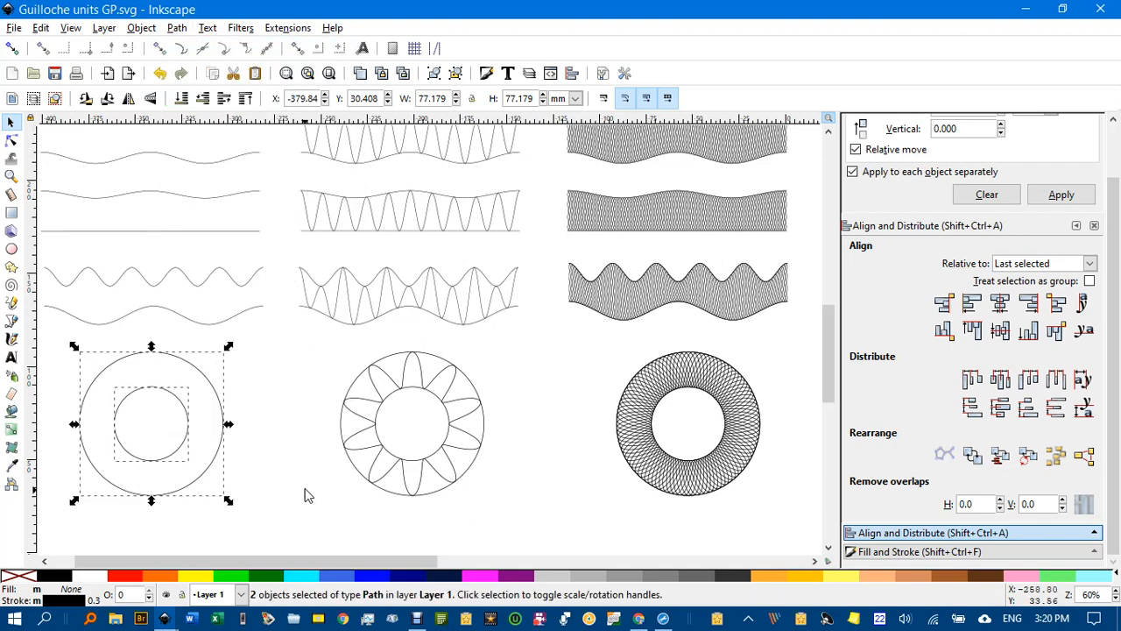
click(300, 470)
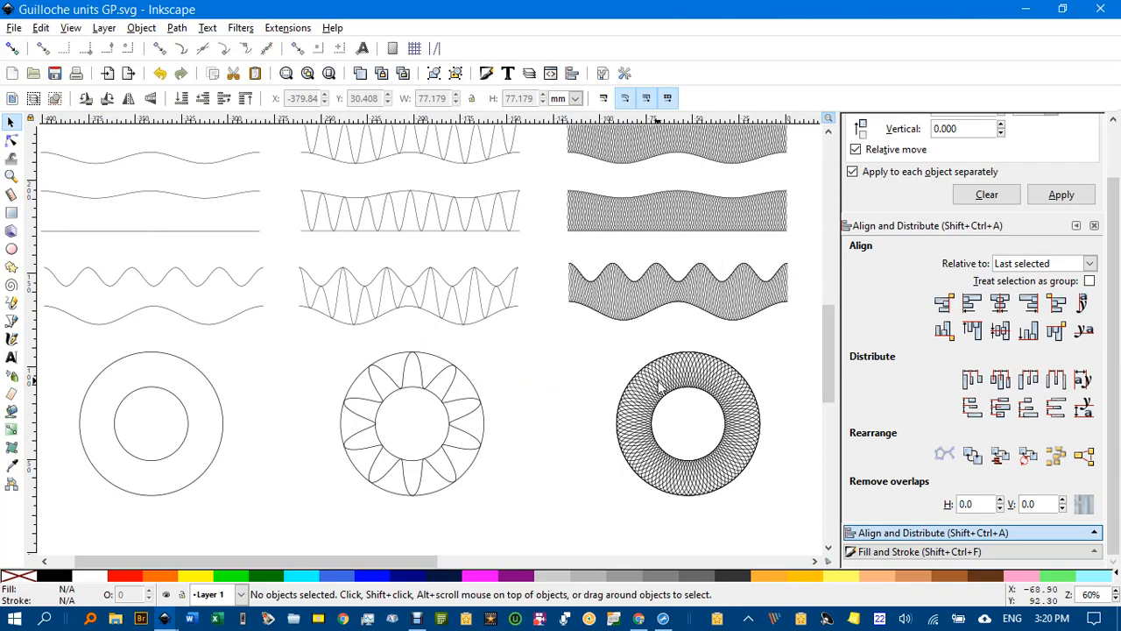
Compare the two columns of finished straight, wavy and circular guilloche patterns.
scroll(725, 368, right, 5)
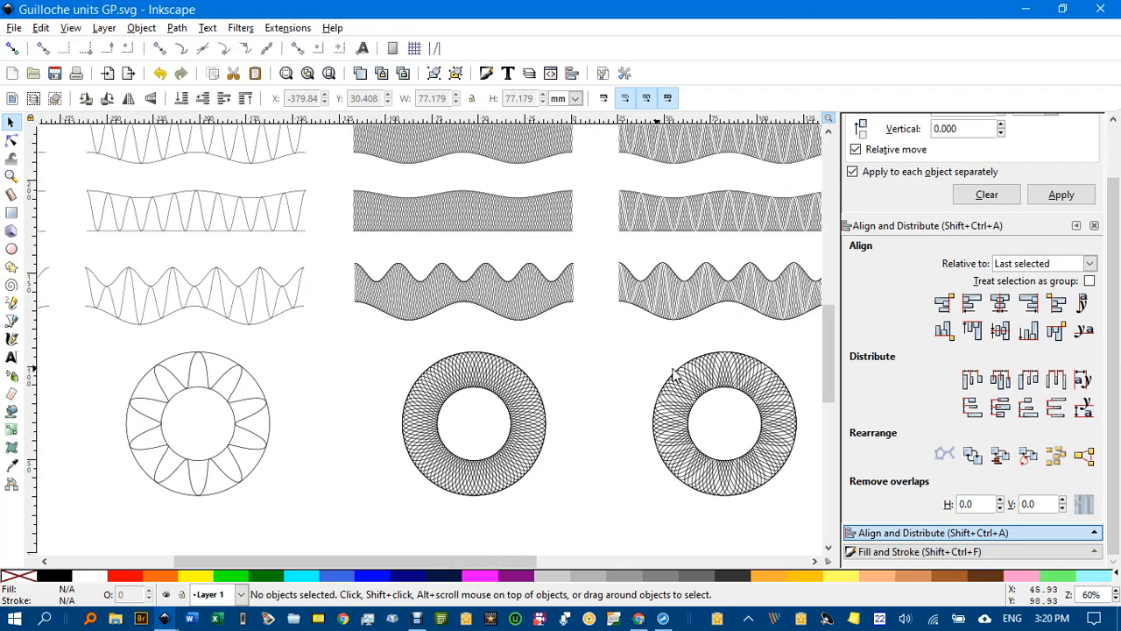
scroll(751, 371, up, 2)
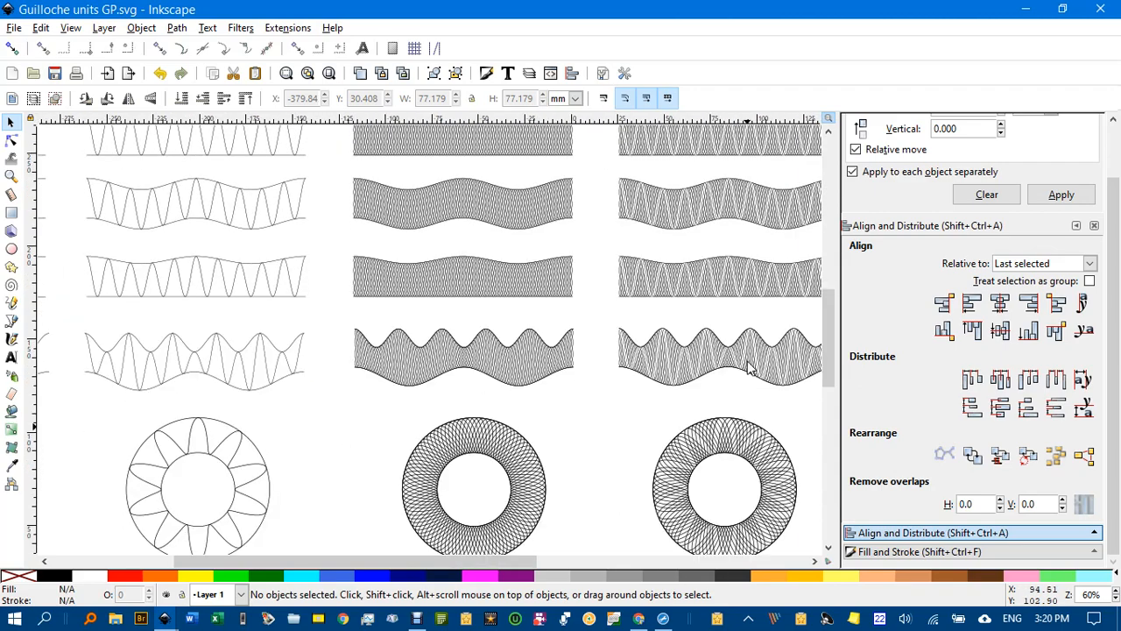
scroll(736, 338, down, 3)
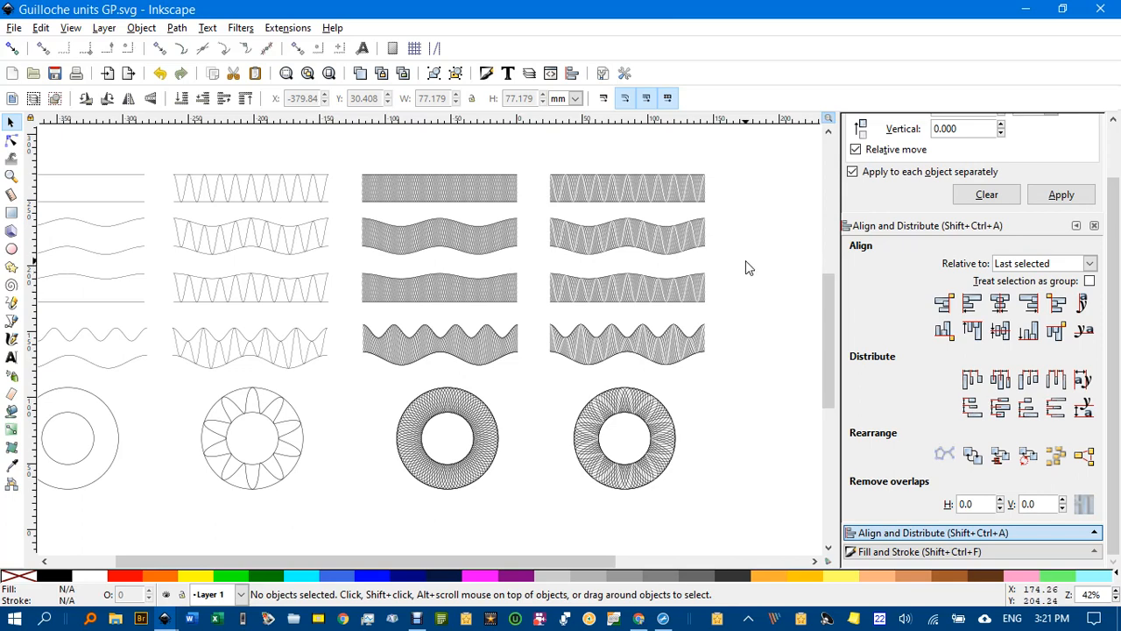
drag(744, 260, 710, 263)
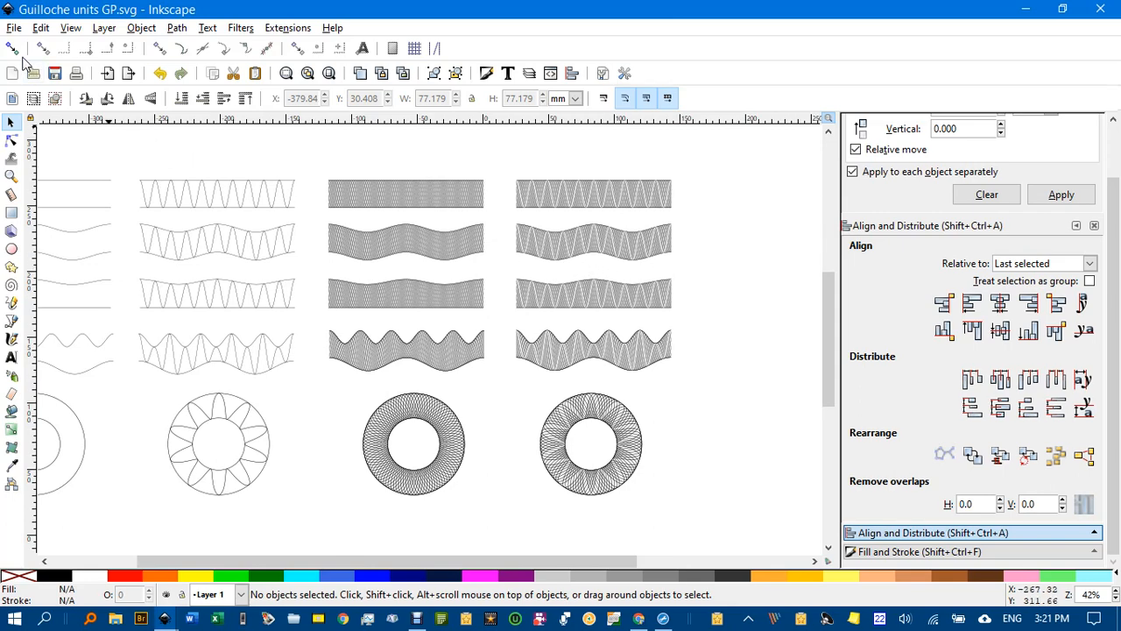
Open the recent file 01-Flat sin thin circle corners 3.svg, inspect the certificate's guilloche border and corner rosette up close, and close the file.
click(14, 30)
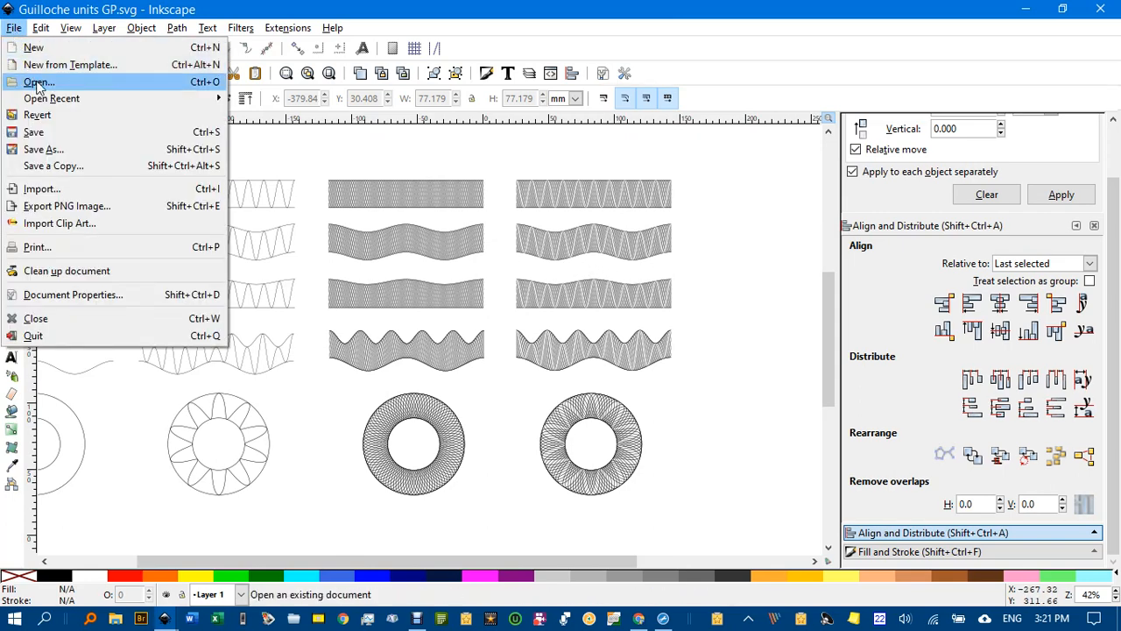
mouse_move(53, 100)
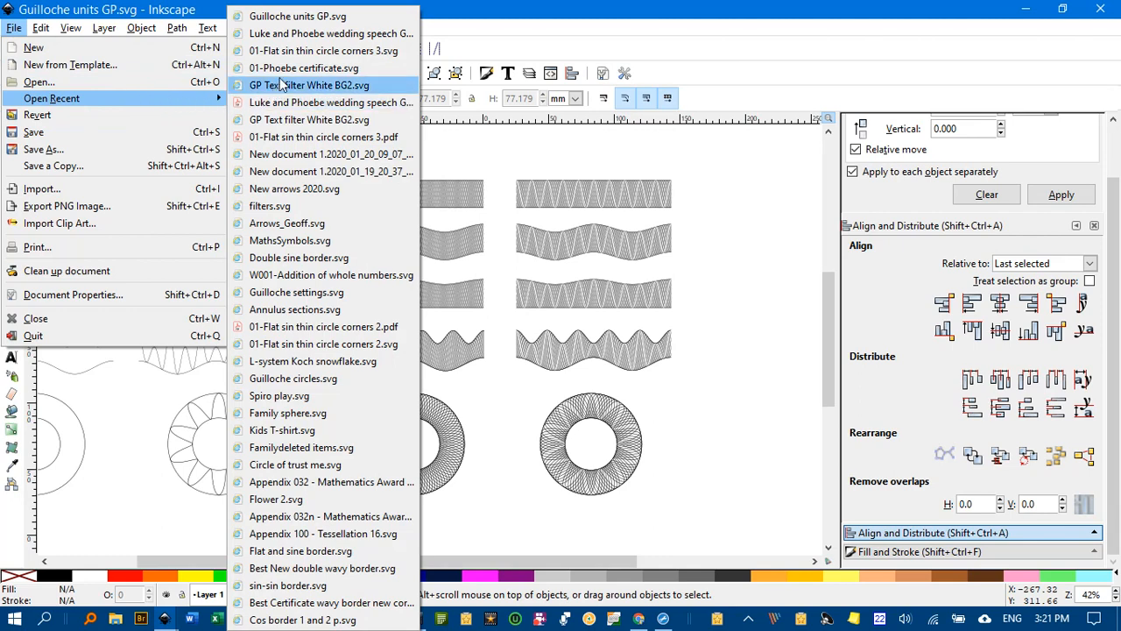
click(298, 51)
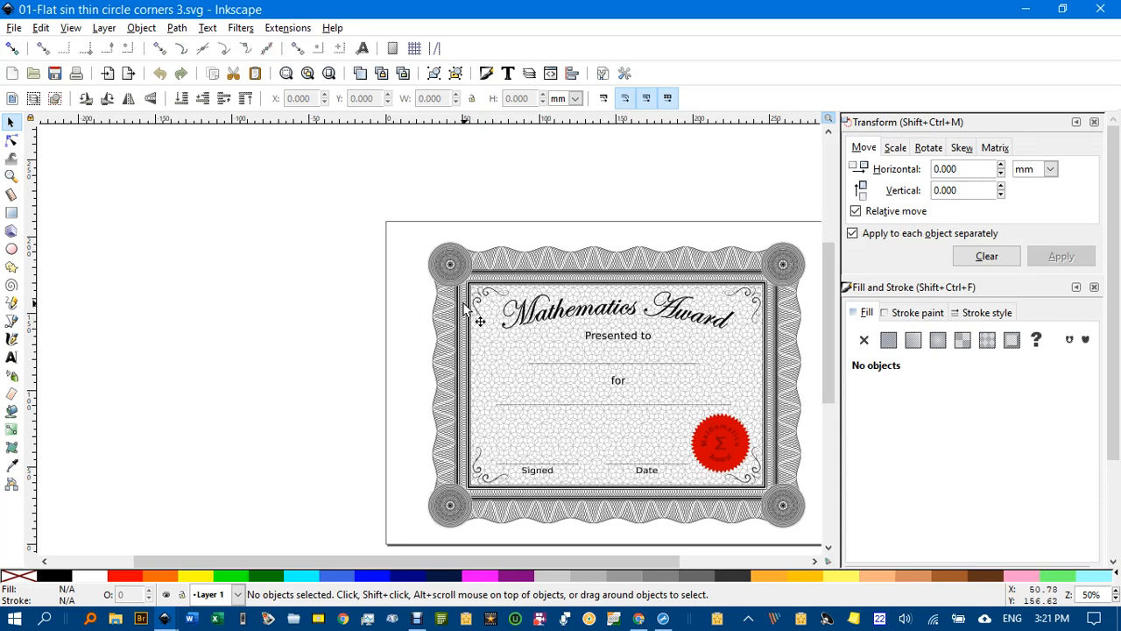
scroll(467, 307, up, 2)
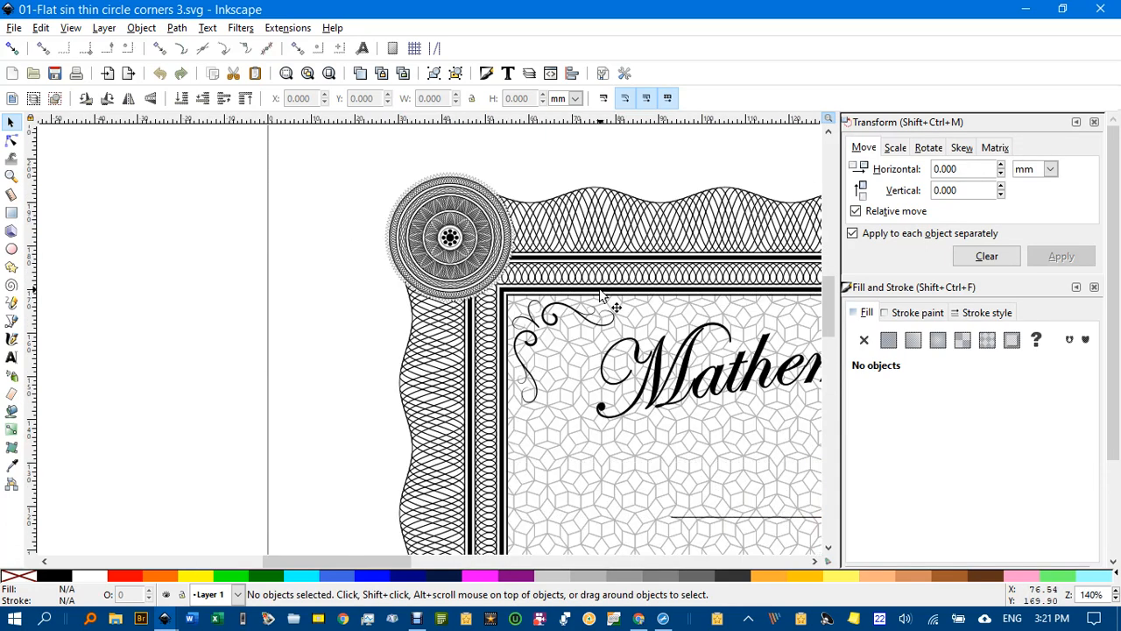
drag(613, 287, 397, 247)
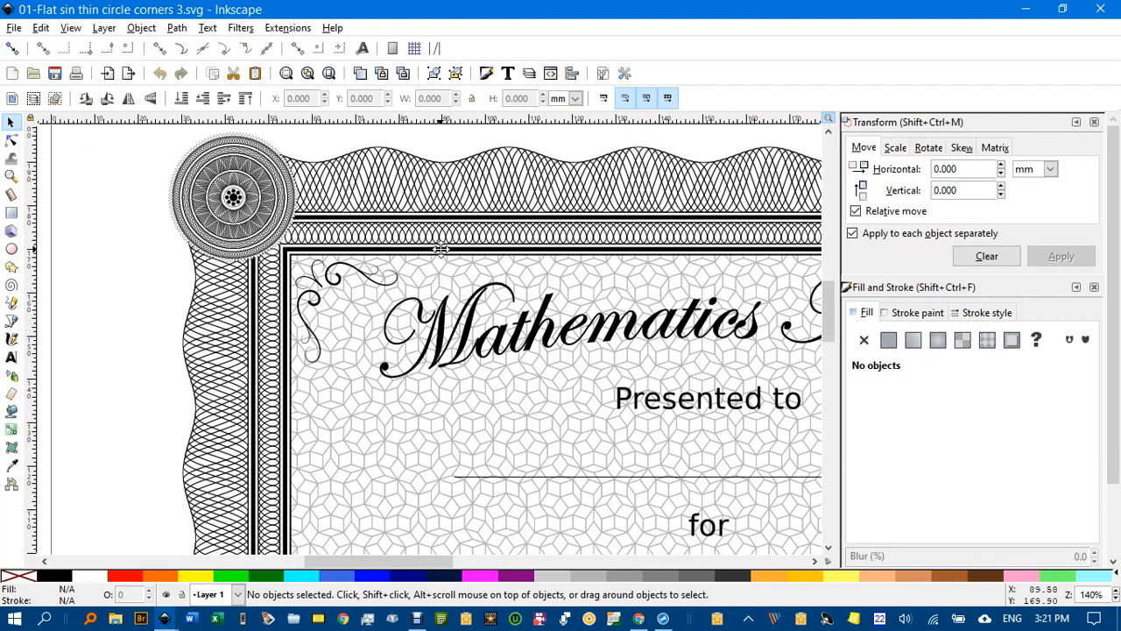
click(1099, 10)
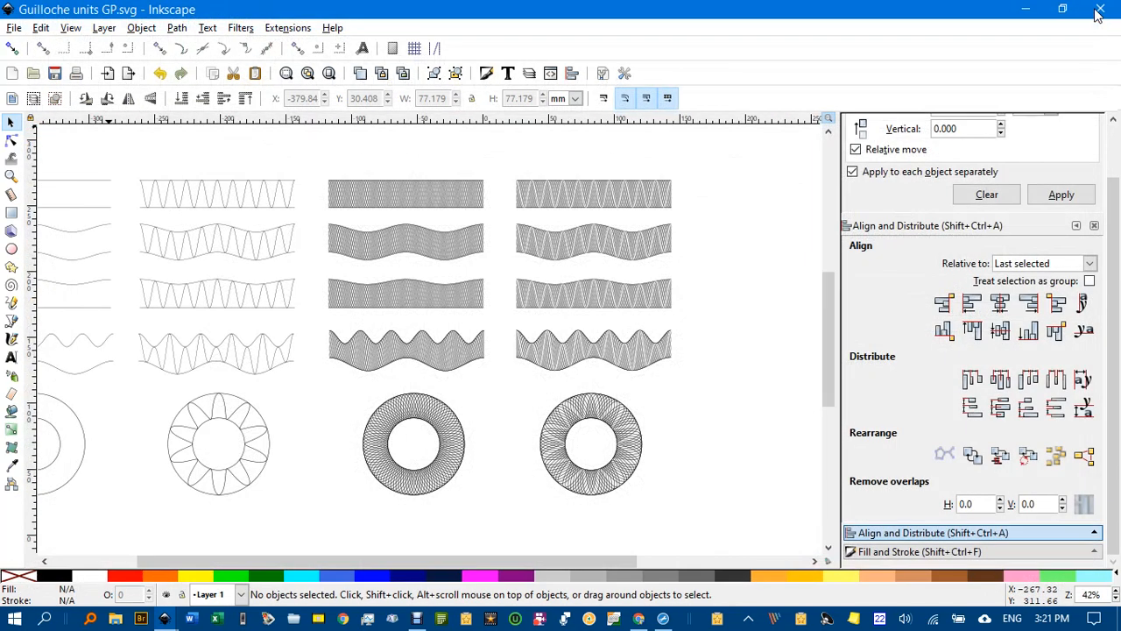
Draw a rectangle about 164 by 94 mm in the empty area beside the finished samples and make its corners sharp.
drag(739, 350, 375, 330)
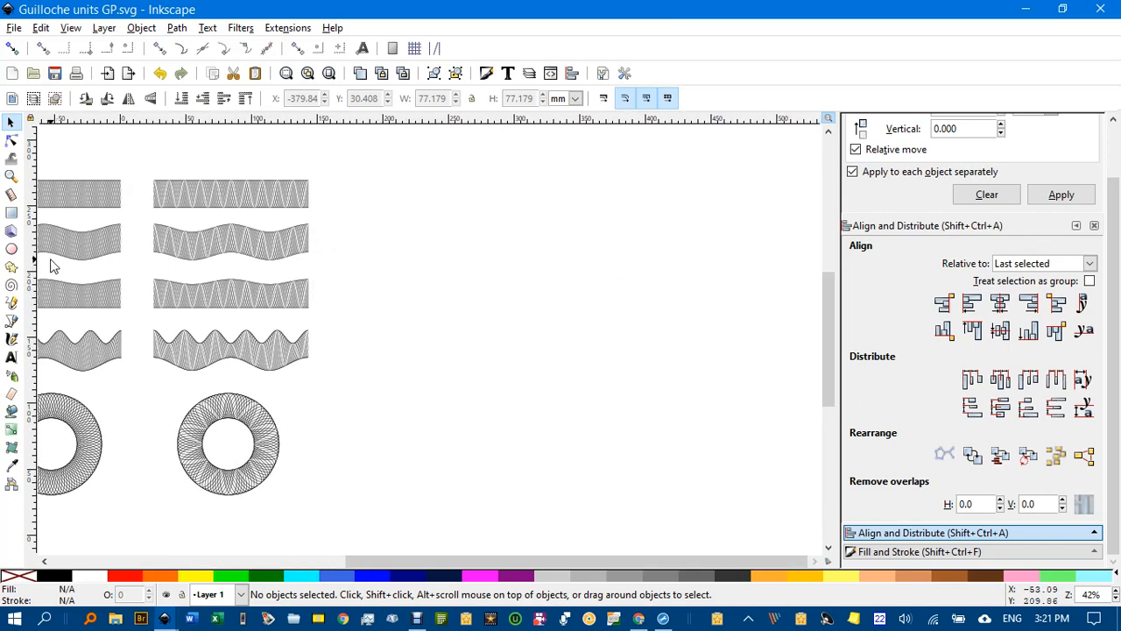
click(12, 213)
drag(435, 216, 648, 338)
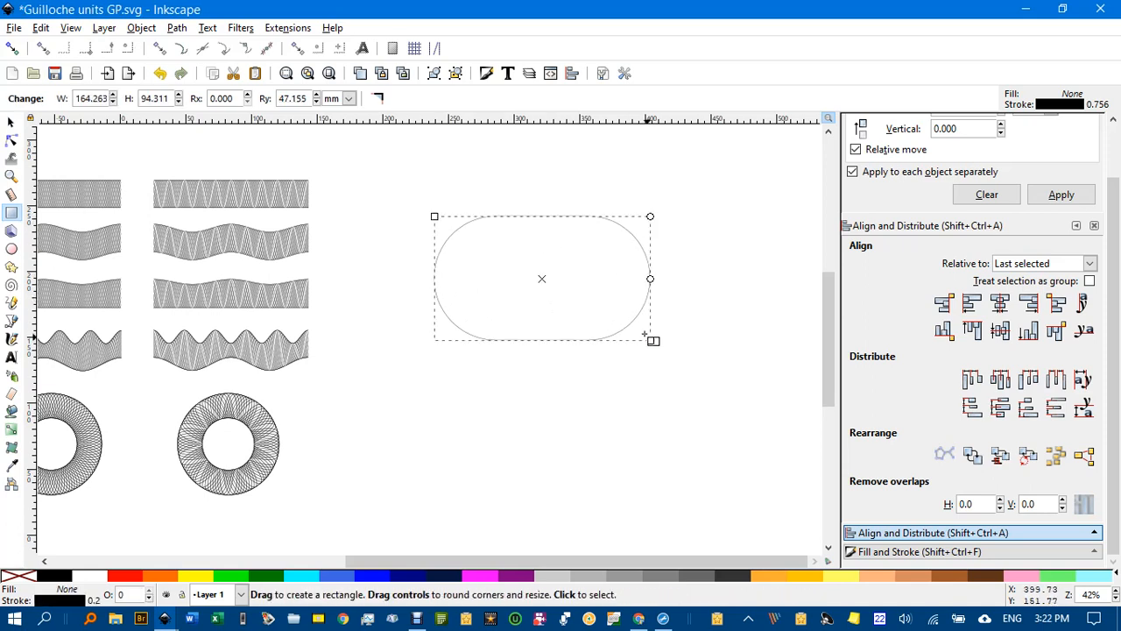
click(378, 99)
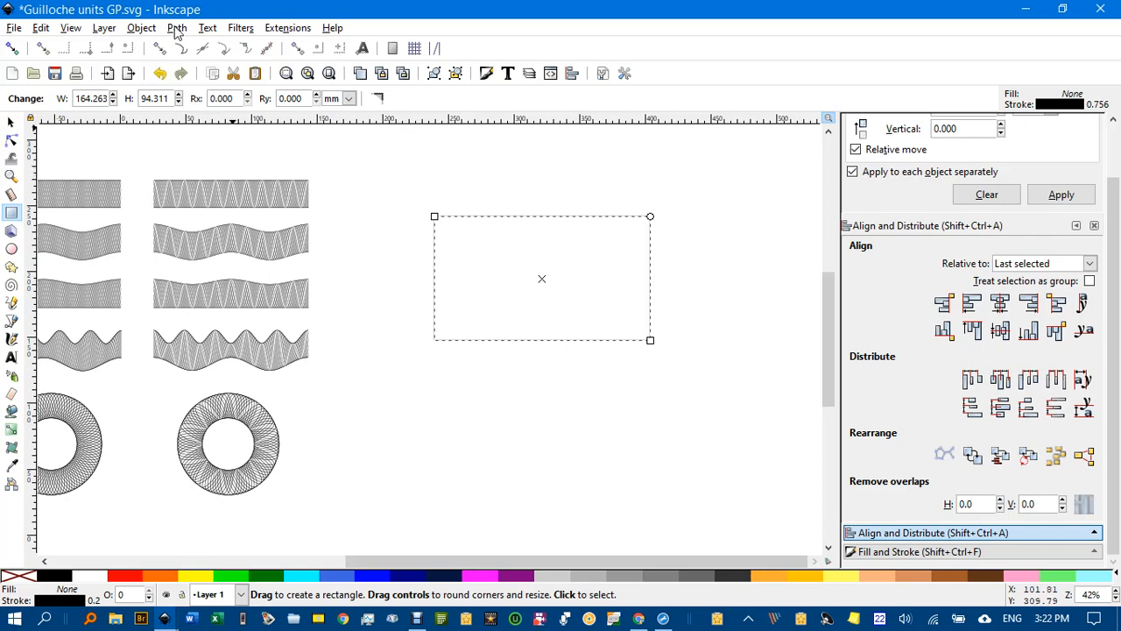
Convert the new rectangle to a path.
click(144, 29)
mouse_move(177, 29)
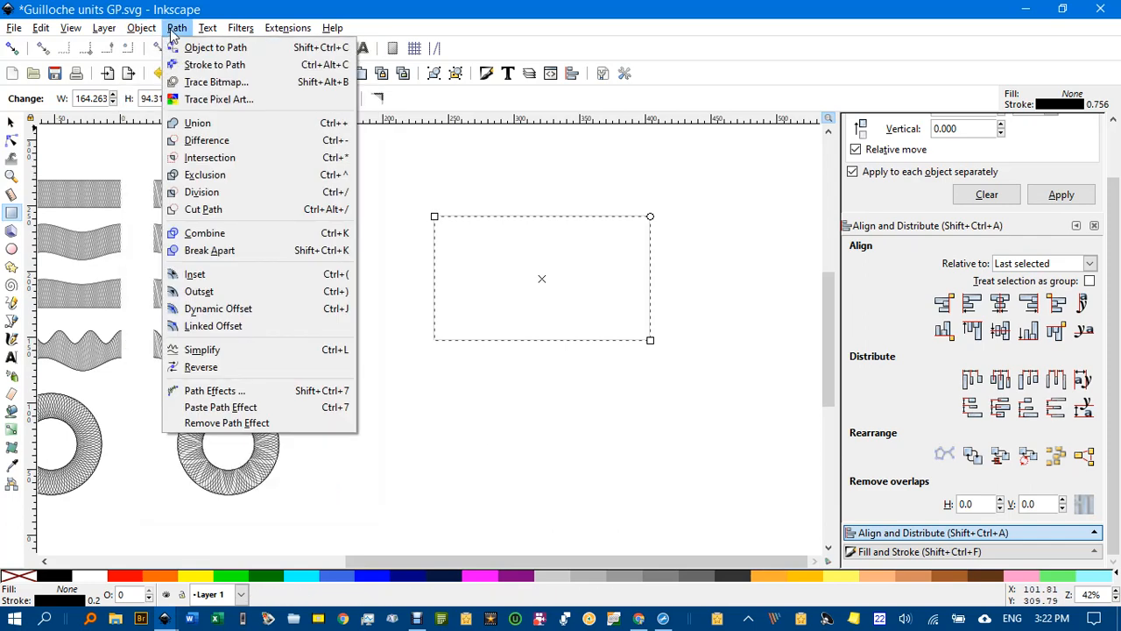
click(181, 48)
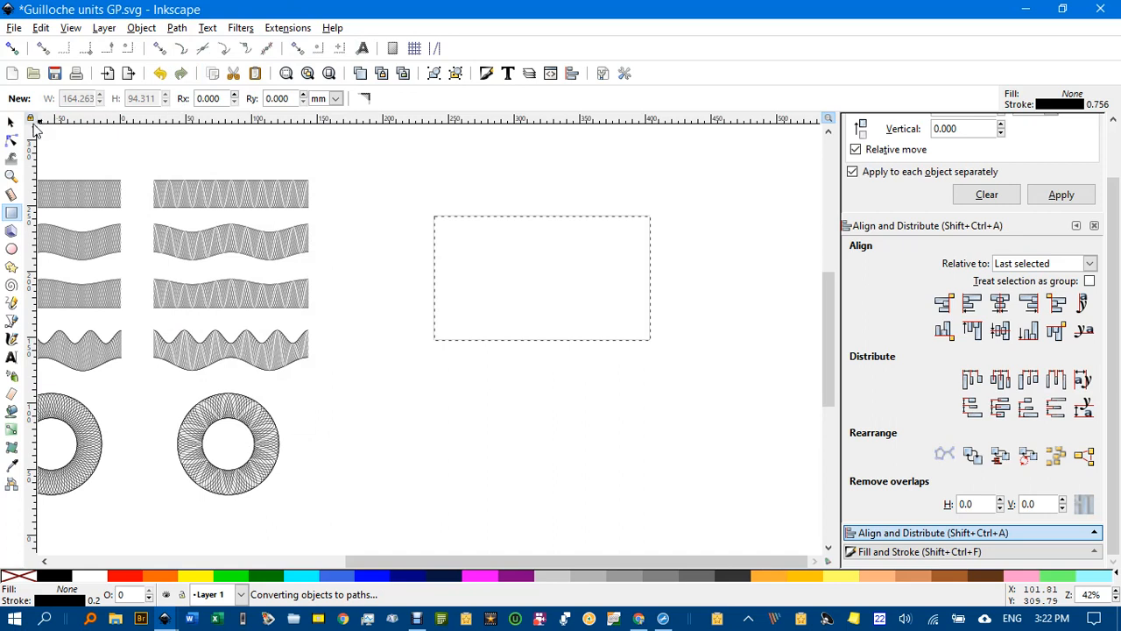
Duplicate the rectangle path and scale the copy about its centre to about 133 by 64 mm, inside the original.
click(13, 124)
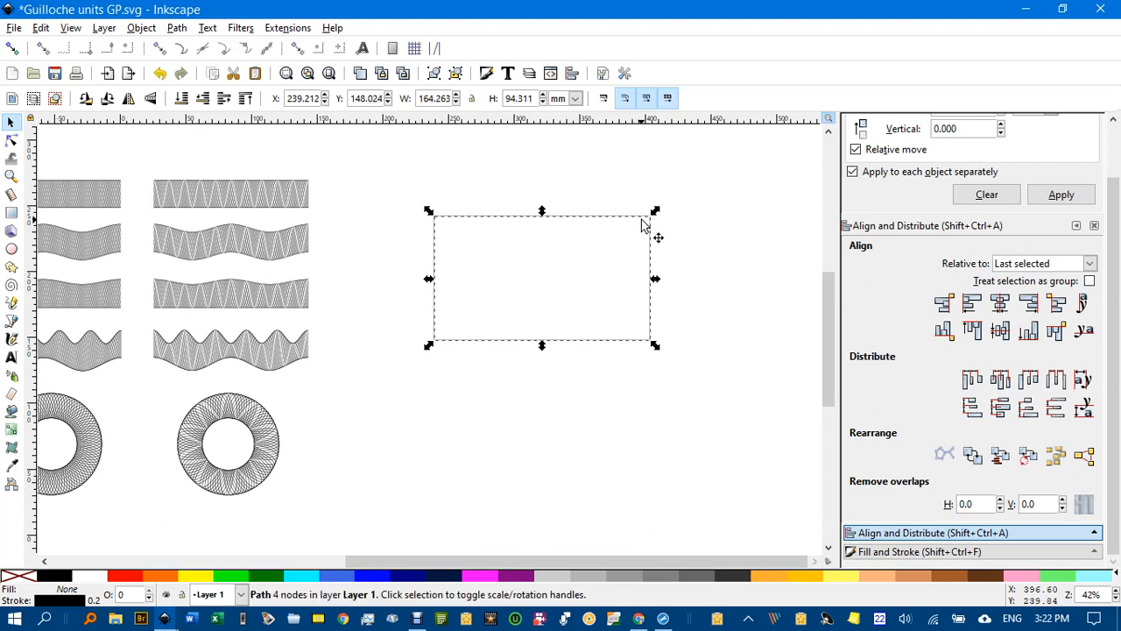
drag(654, 211, 642, 237)
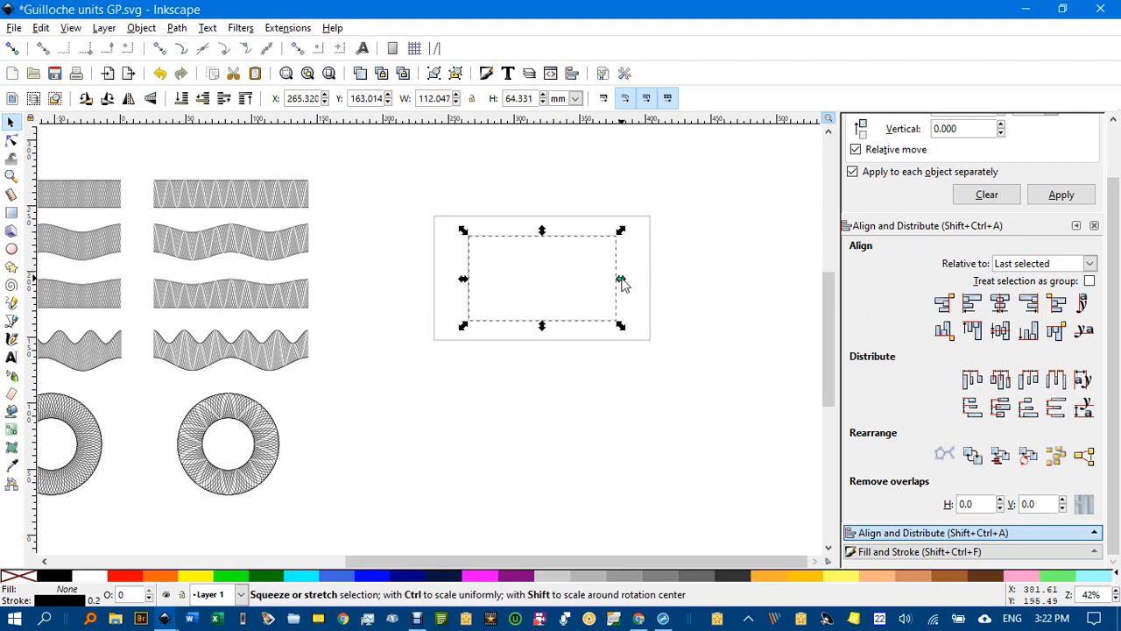
drag(621, 283, 637, 285)
click(699, 279)
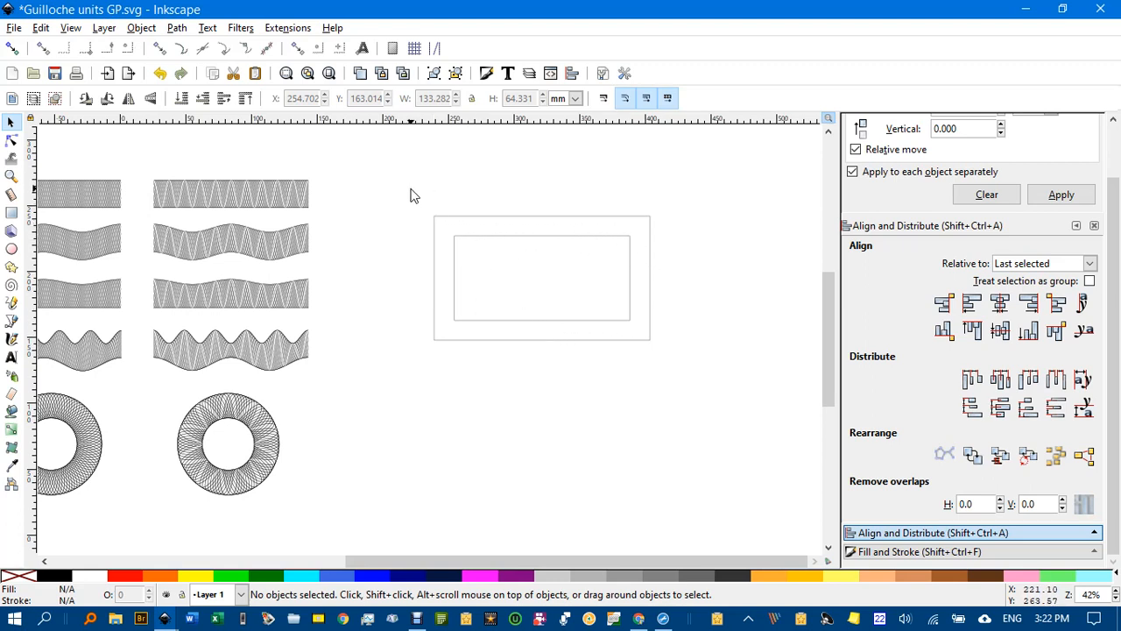
Select both nested rectangles and try a live preview of the Guilloche Pattern extension with the Cos function, without applying it.
drag(396, 190, 708, 380)
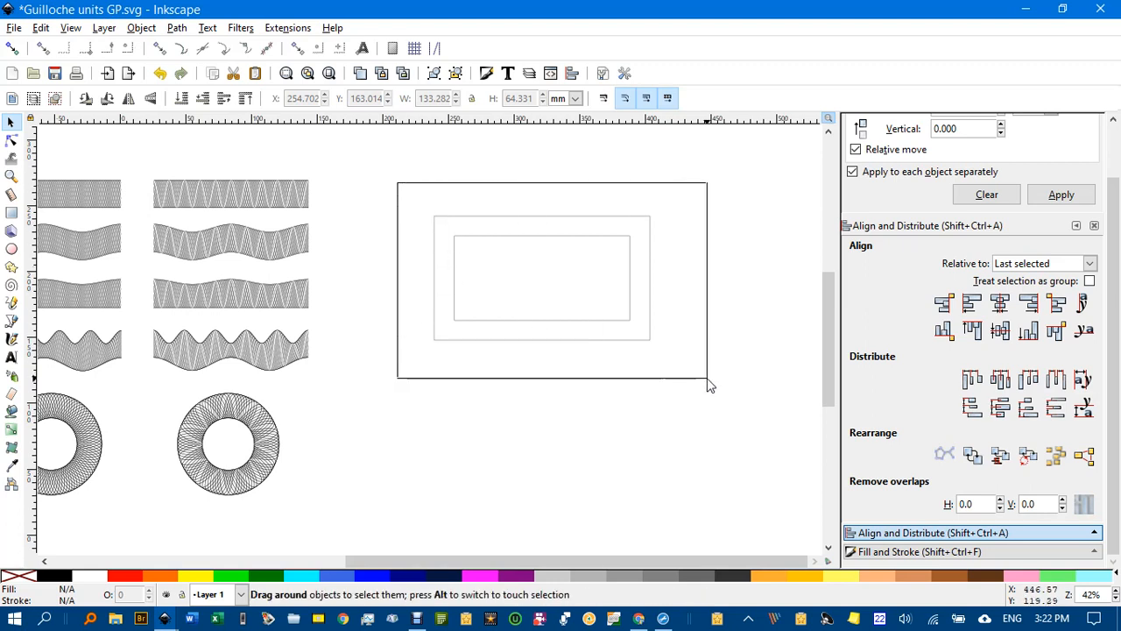
click(301, 28)
mouse_move(323, 151)
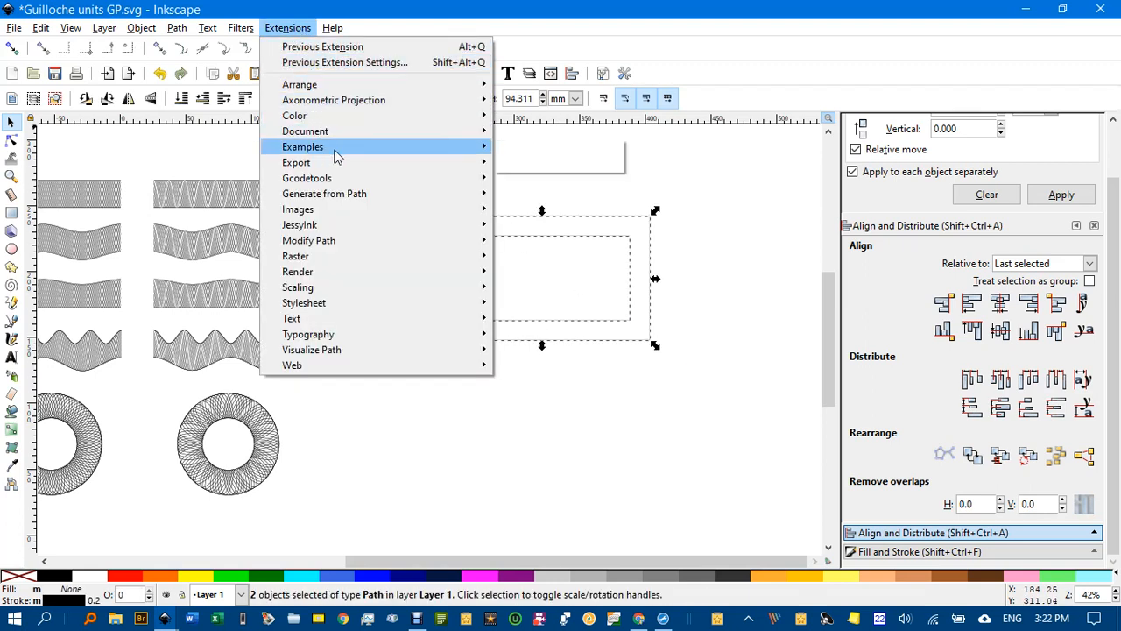
click(529, 169)
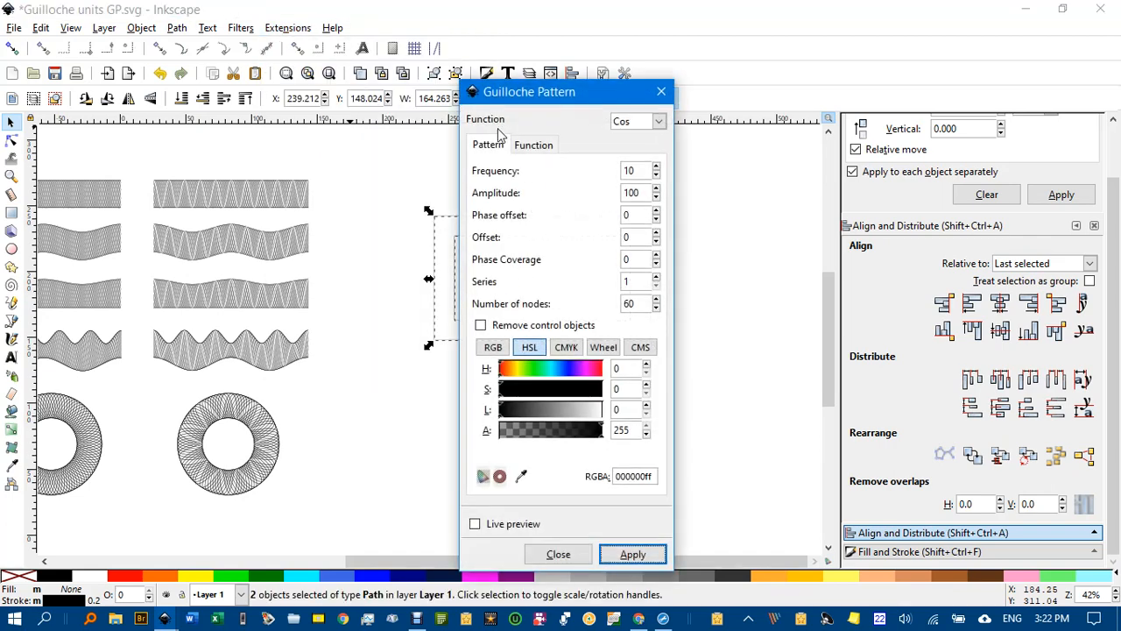
drag(523, 88, 717, 77)
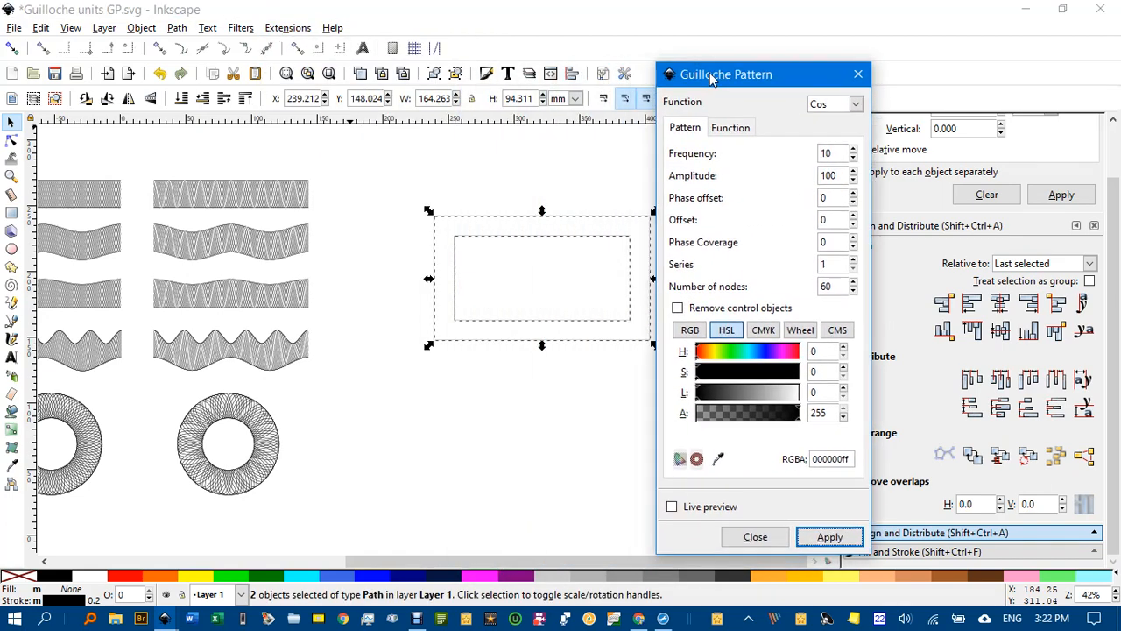
click(674, 508)
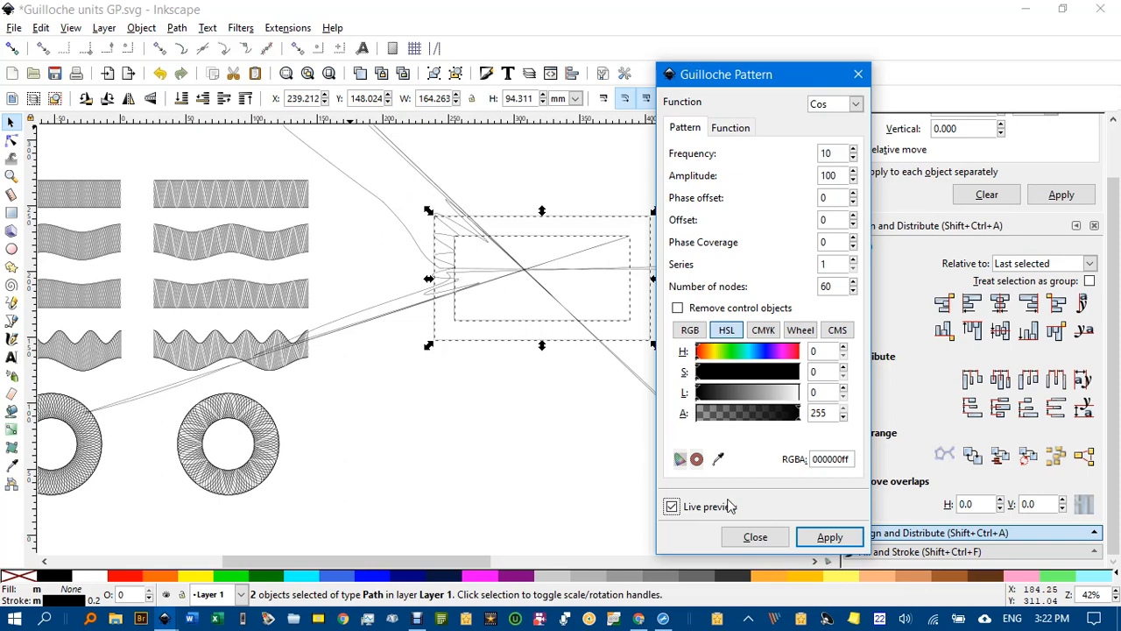
click(757, 538)
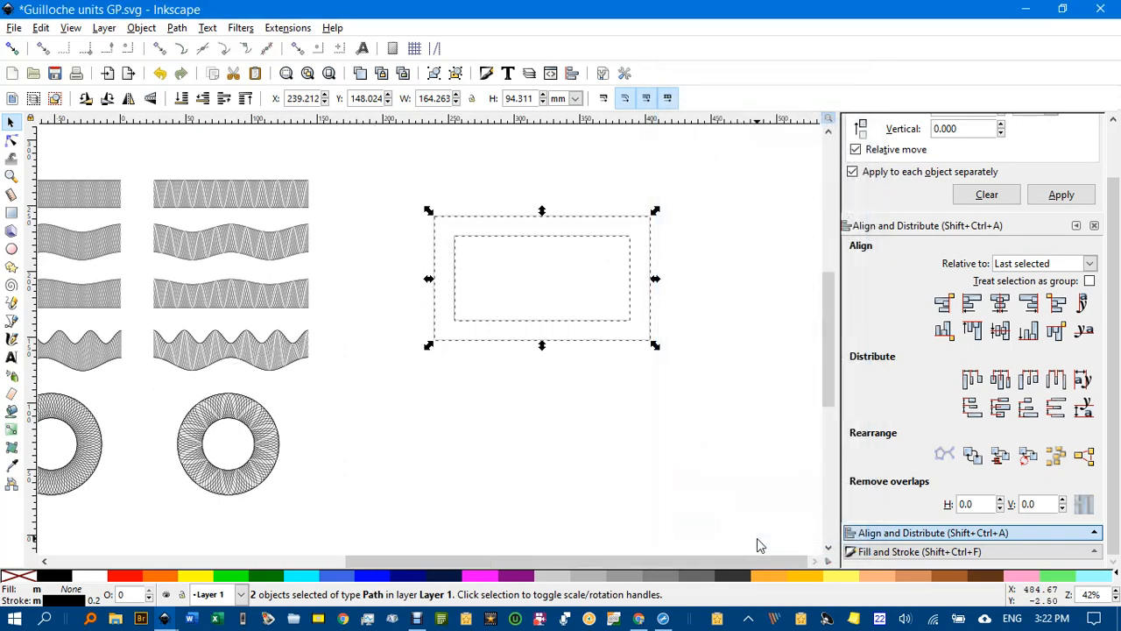
click(591, 464)
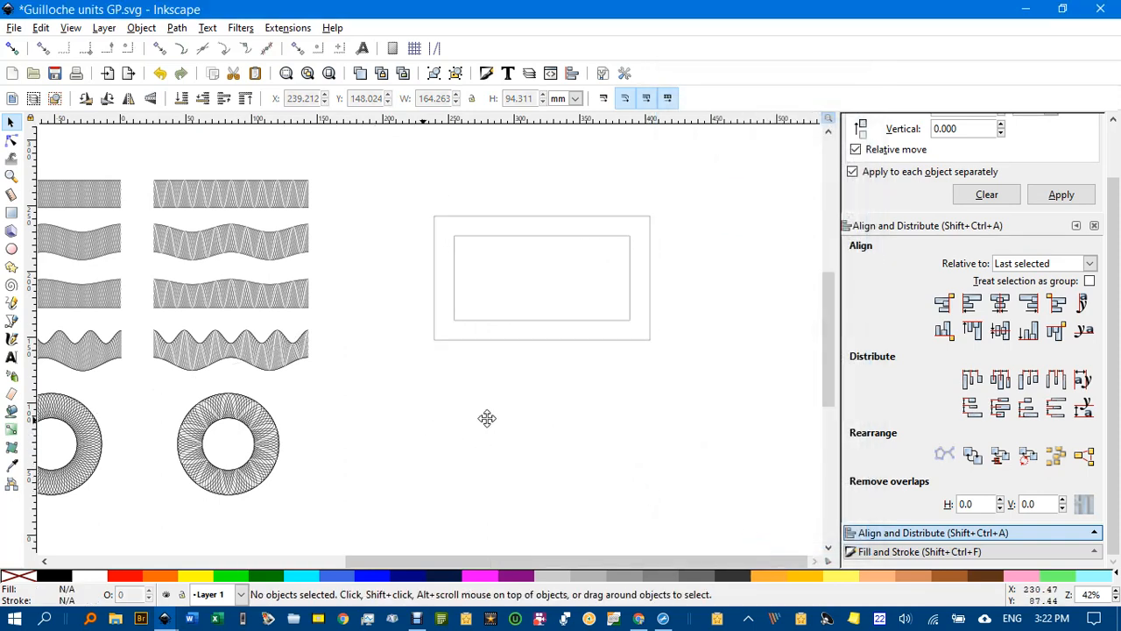
Examine the finished wavy and circular guilloche samples up close.
scroll(543, 418, left, 5)
key(ctrl)
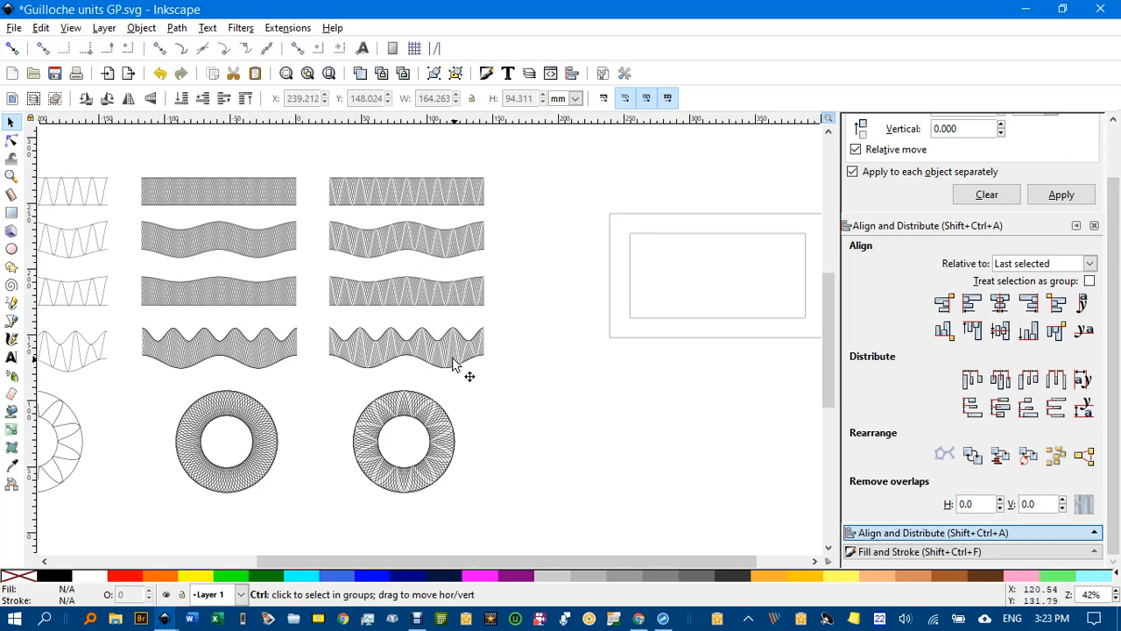
scroll(451, 359, up, 3)
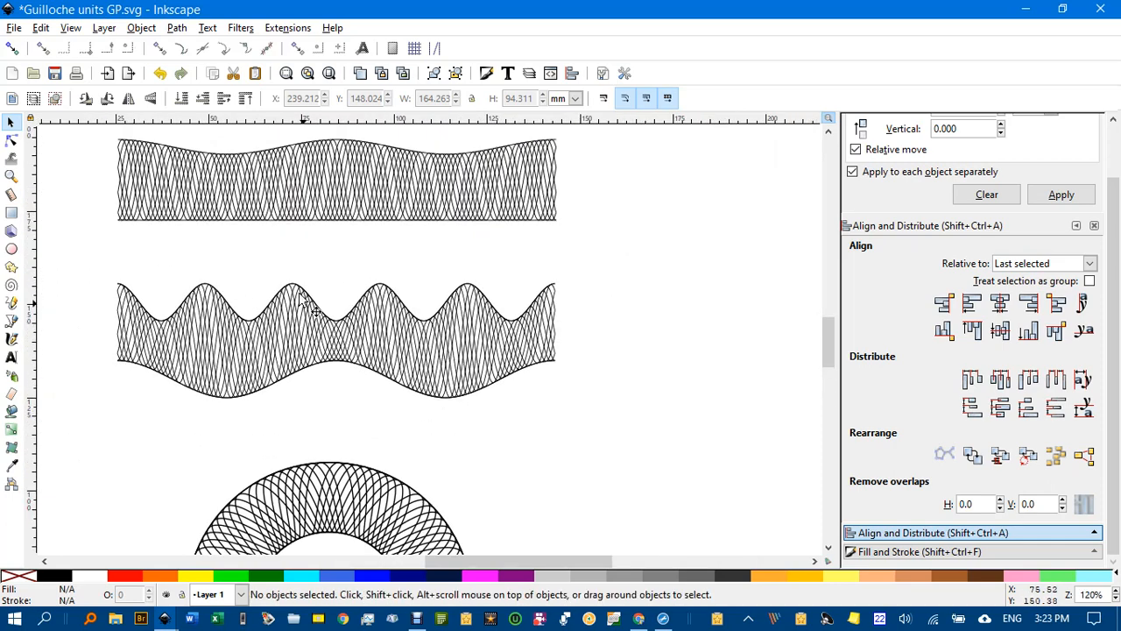